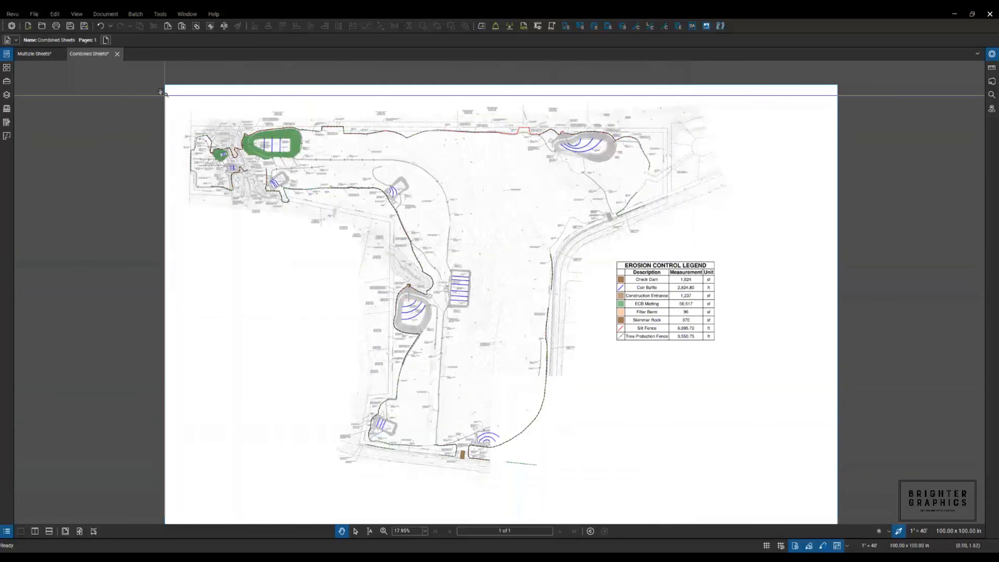
# - Show the Multiple Sheets set at full contrast and page through to sheet C6.03A
pyautogui.click(31, 55)
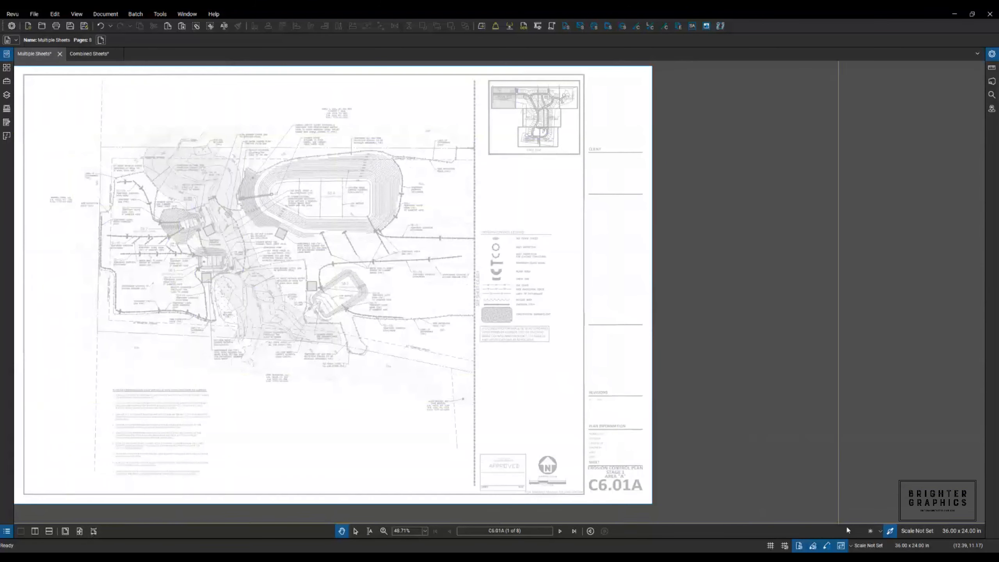
pyautogui.click(869, 531)
pyautogui.moveTo(340, 426); pyautogui.dragTo(468, 437)
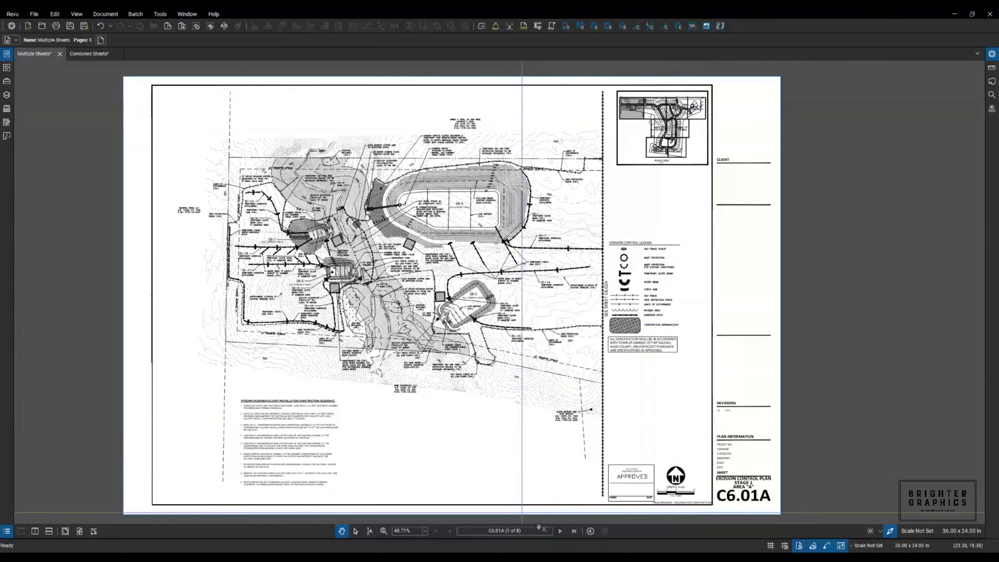
pyautogui.click(559, 531)
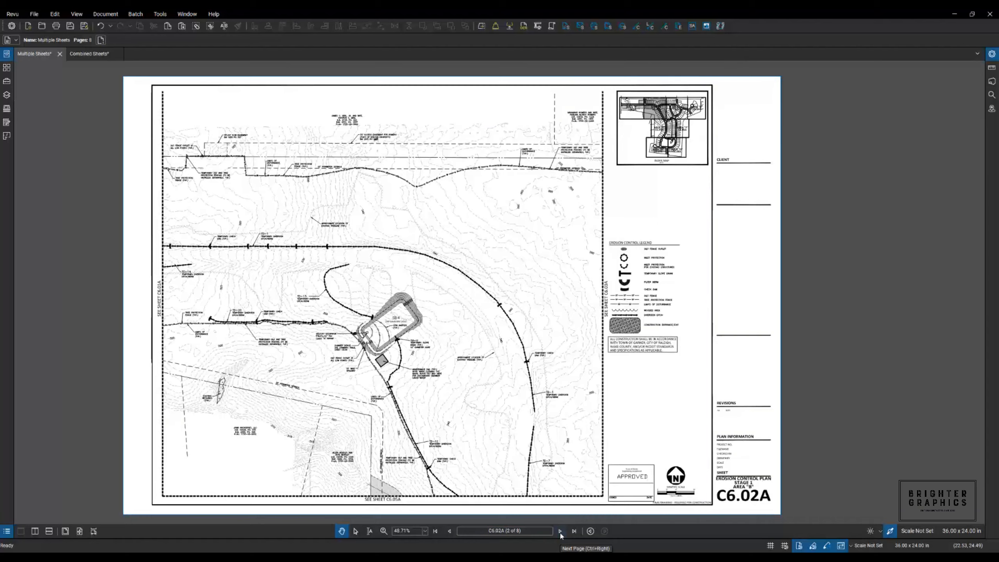
pyautogui.click(560, 531)
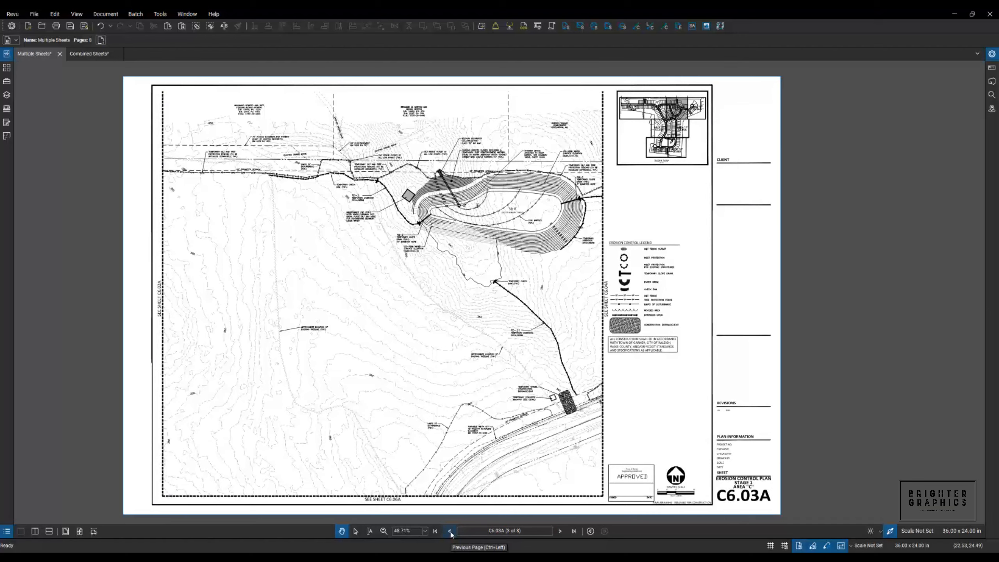
# - Check the top boundary polyline length on the Combined Sheets plan, then go back to Multiple Sheets
pyautogui.click(87, 55)
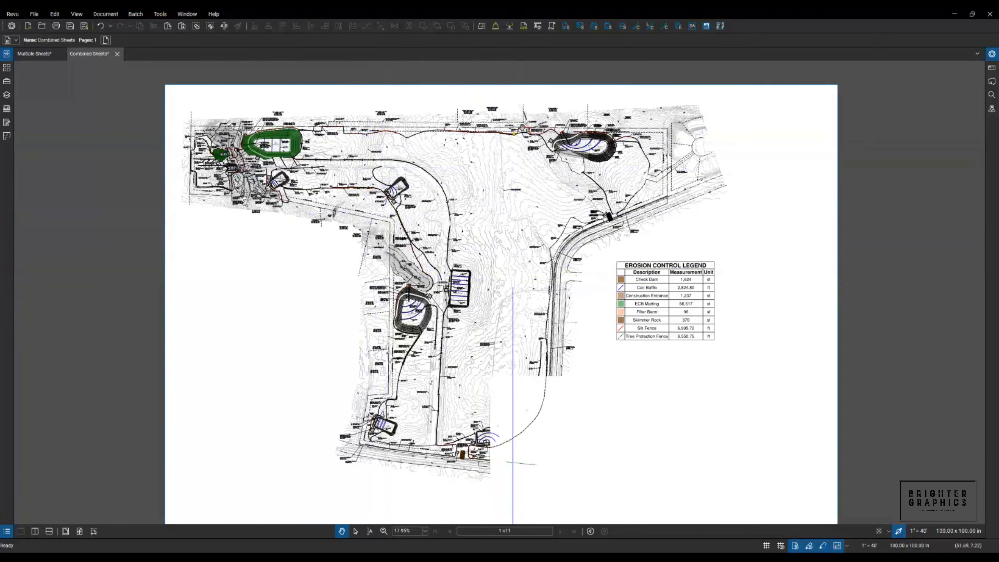
pyautogui.scroll(5, 559, 124)
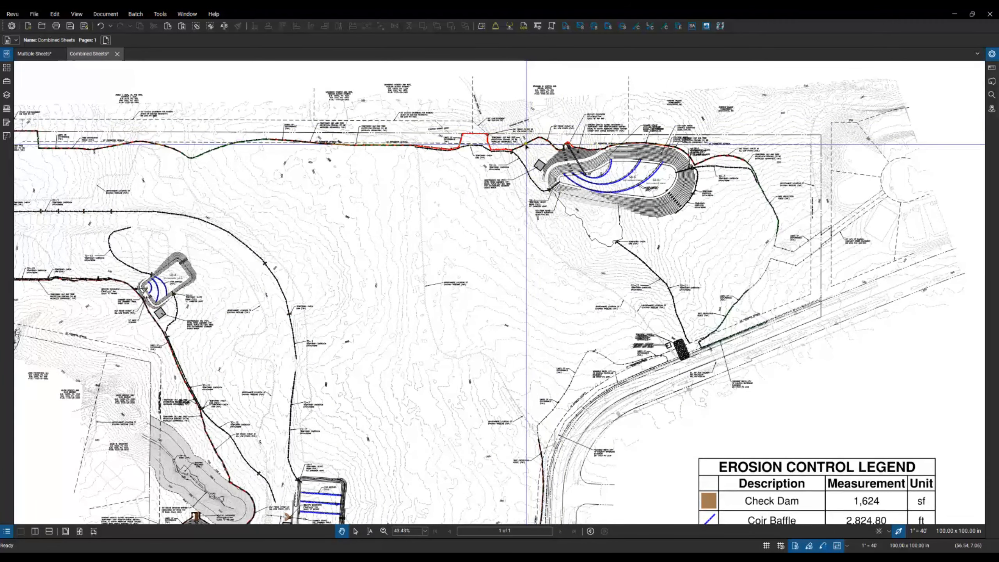
pyautogui.click(527, 144)
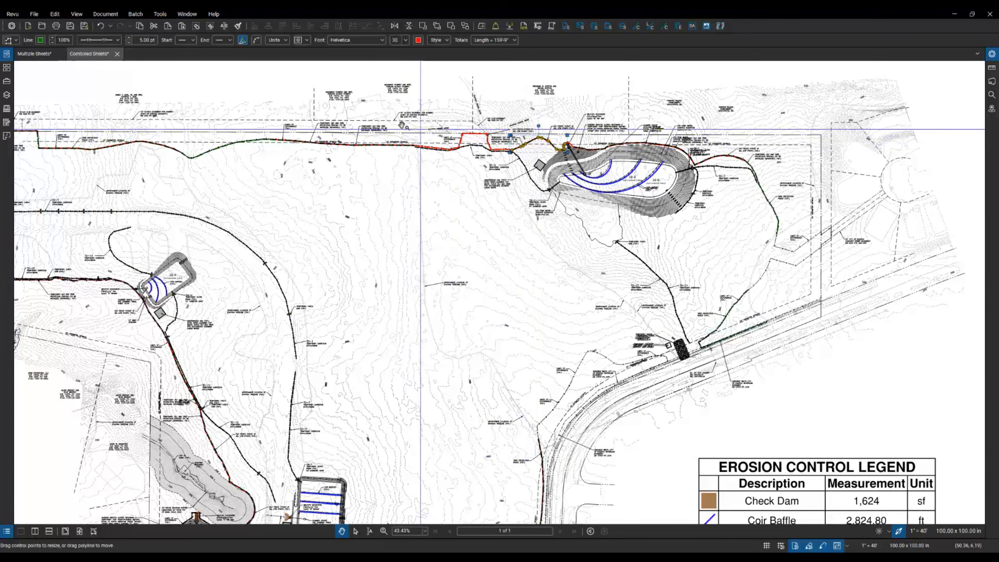
pyautogui.click(43, 54)
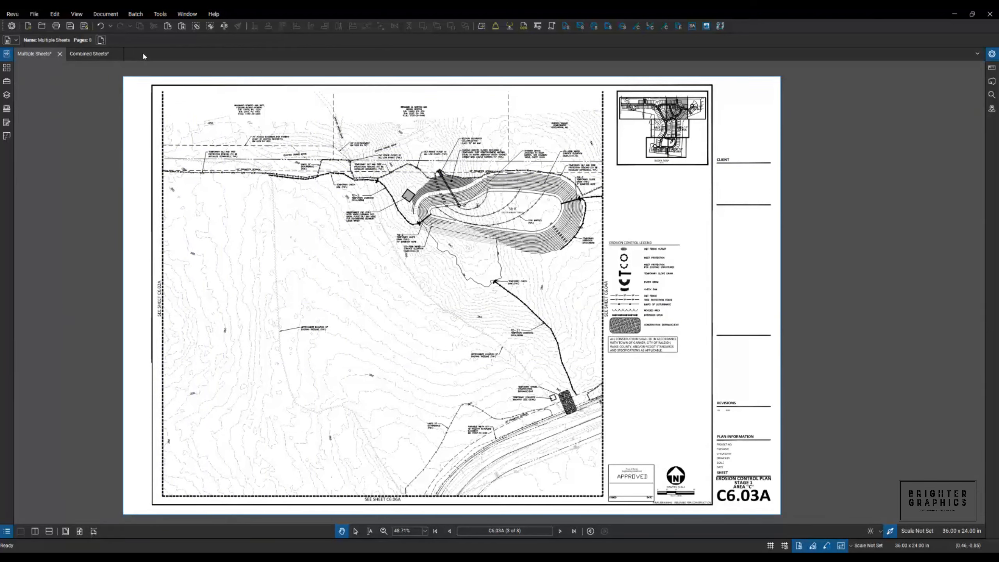
# - Create Document1 as a blank, portrait, one-page 100 x 100 in PDF
pyautogui.click(34, 15)
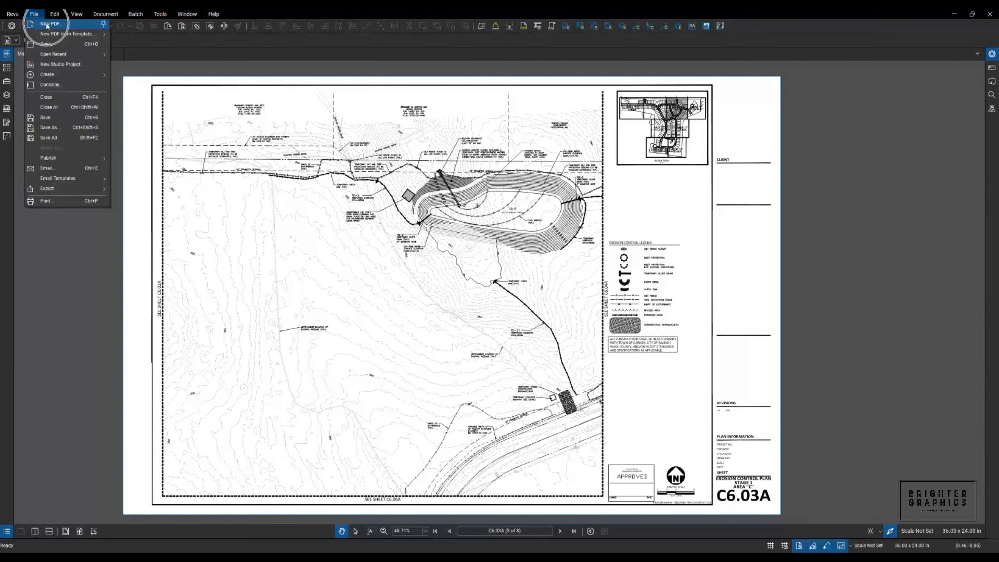
pyautogui.click(47, 25)
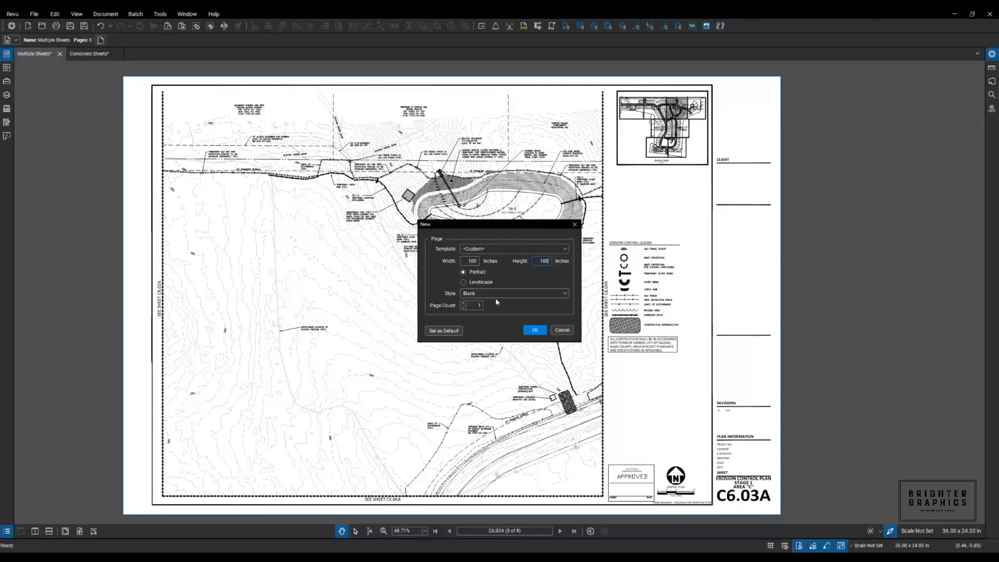
pyautogui.click(565, 295)
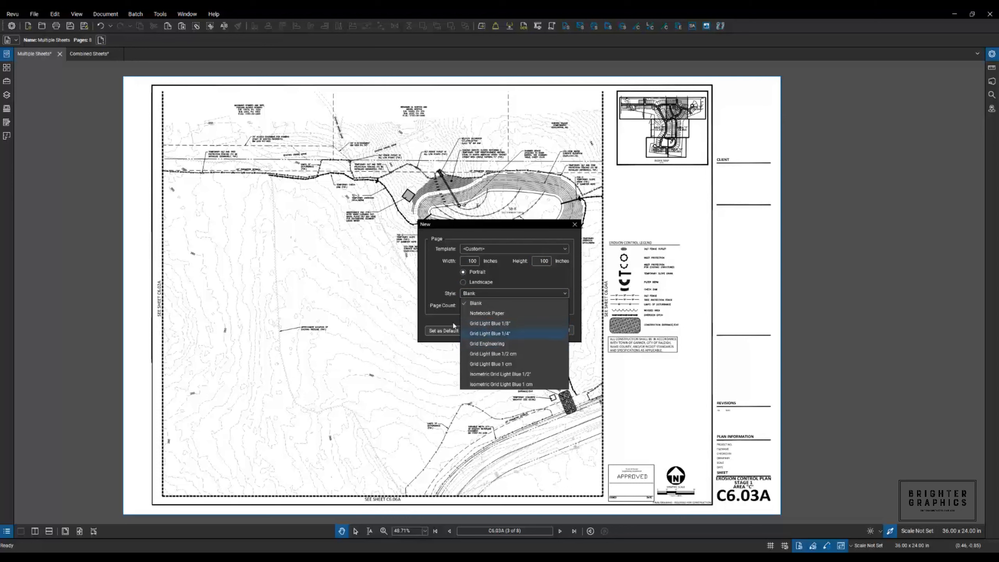
pyautogui.click(438, 280)
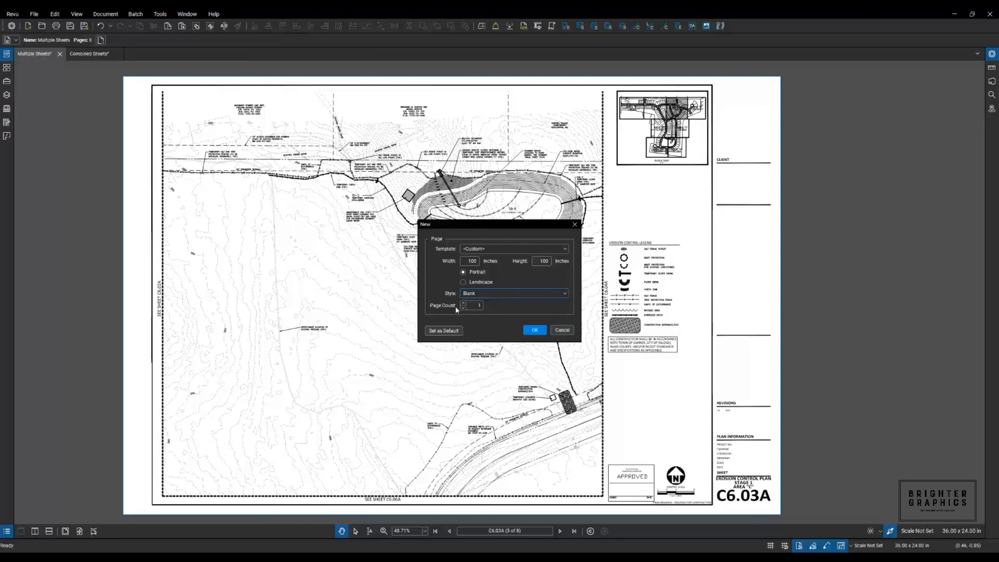
pyautogui.click(534, 330)
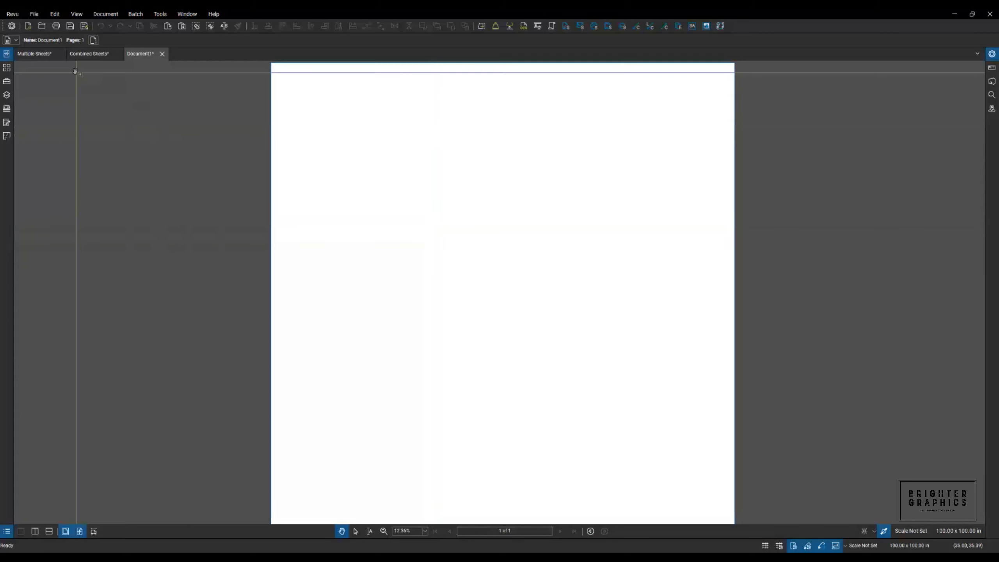
# - Page the Multiple Sheets set back from C6.03A to sheet C6.01A, page 1 of 8
pyautogui.click(38, 55)
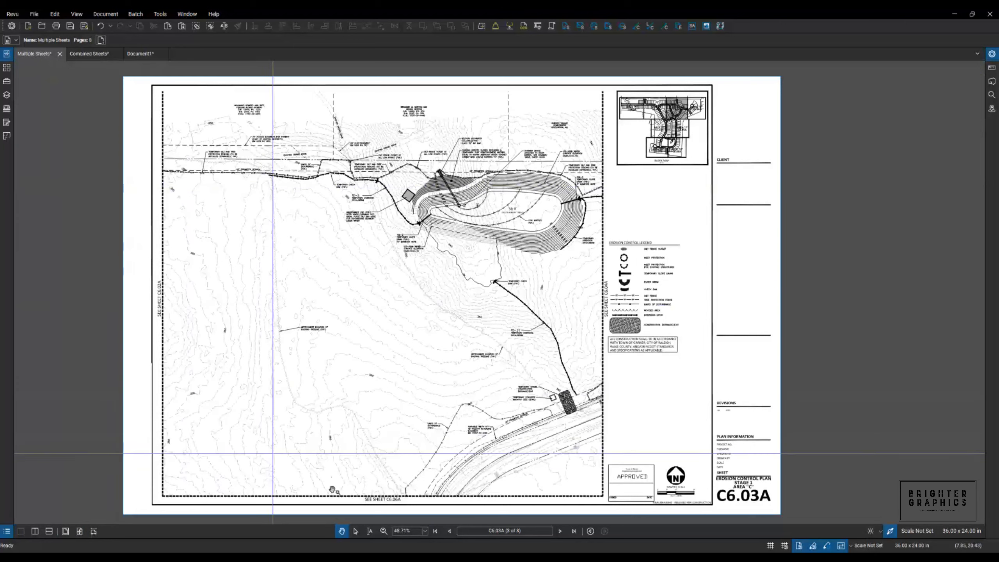
pyautogui.click(450, 531)
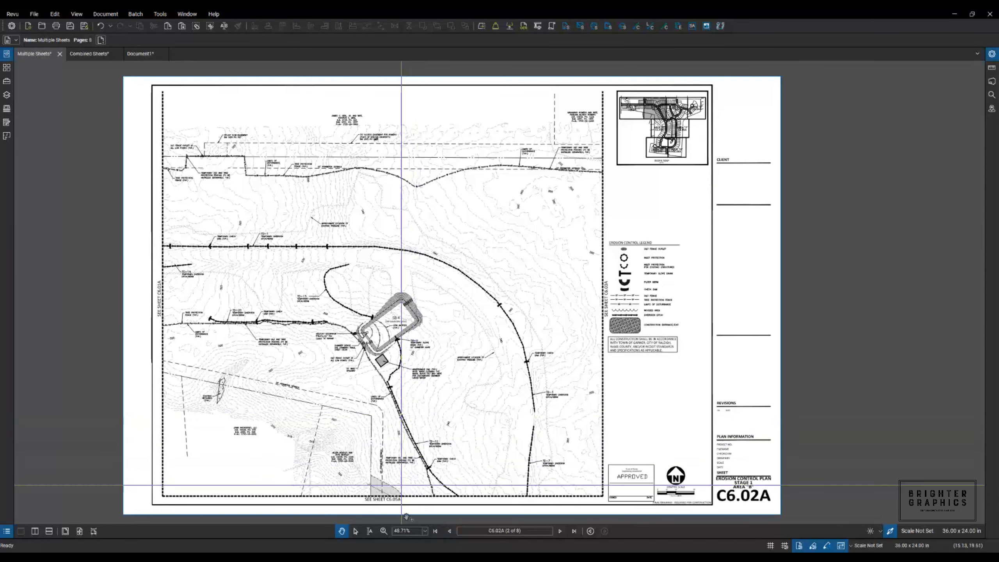
pyautogui.click(449, 530)
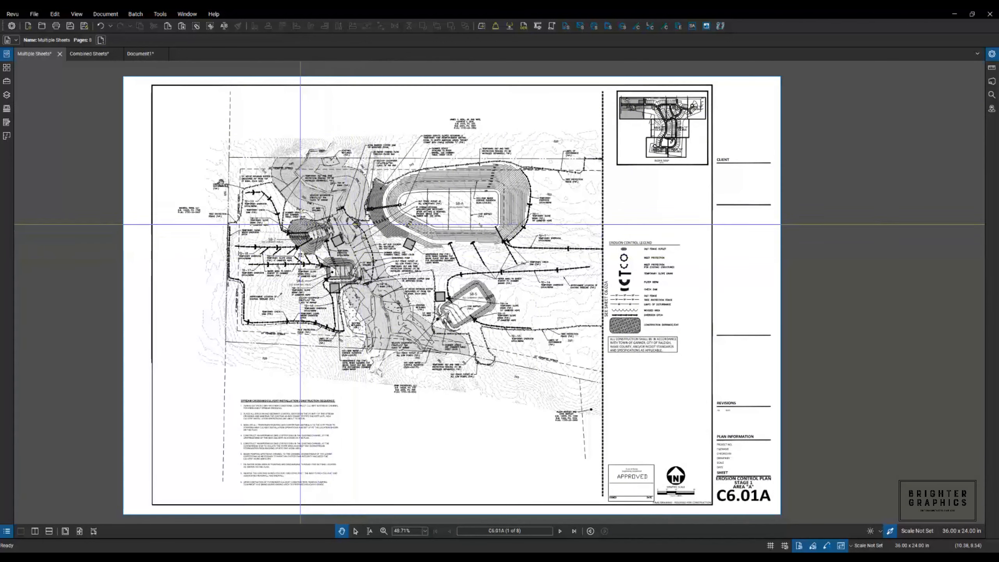
pyautogui.click(49, 14)
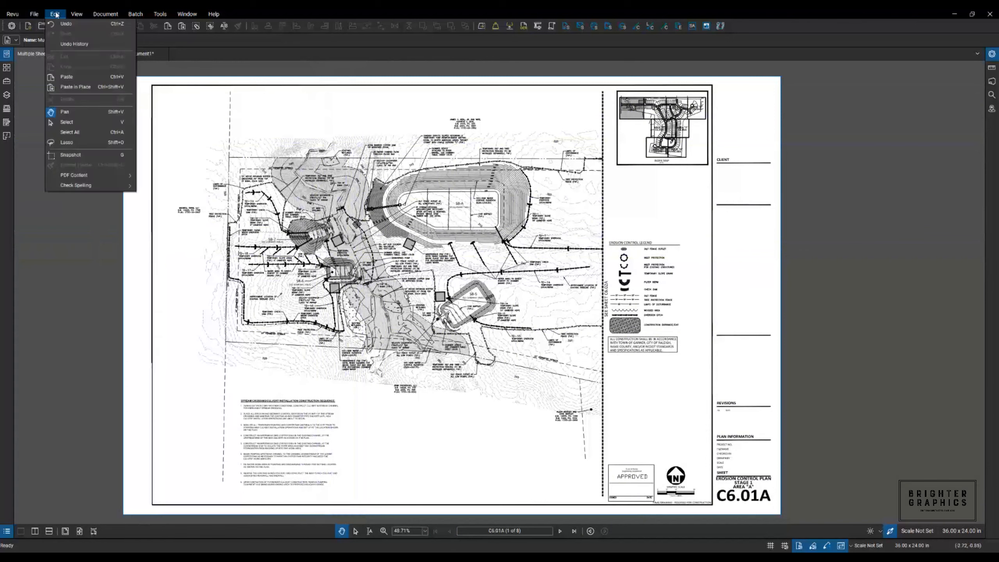
# - Capture a polygon snapshot around the site plan on sheet C6.01A
pyautogui.click(67, 156)
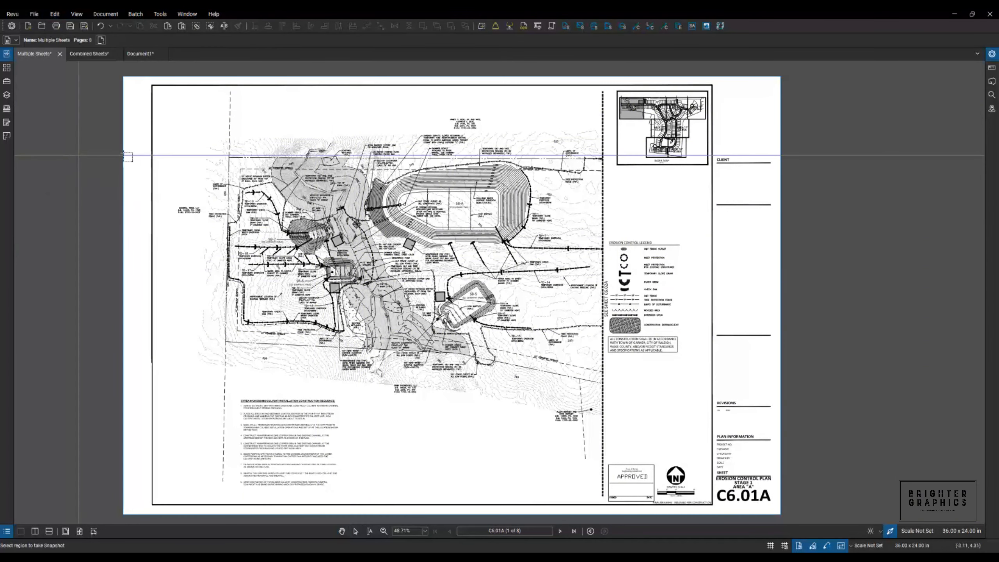
pyautogui.click(204, 135)
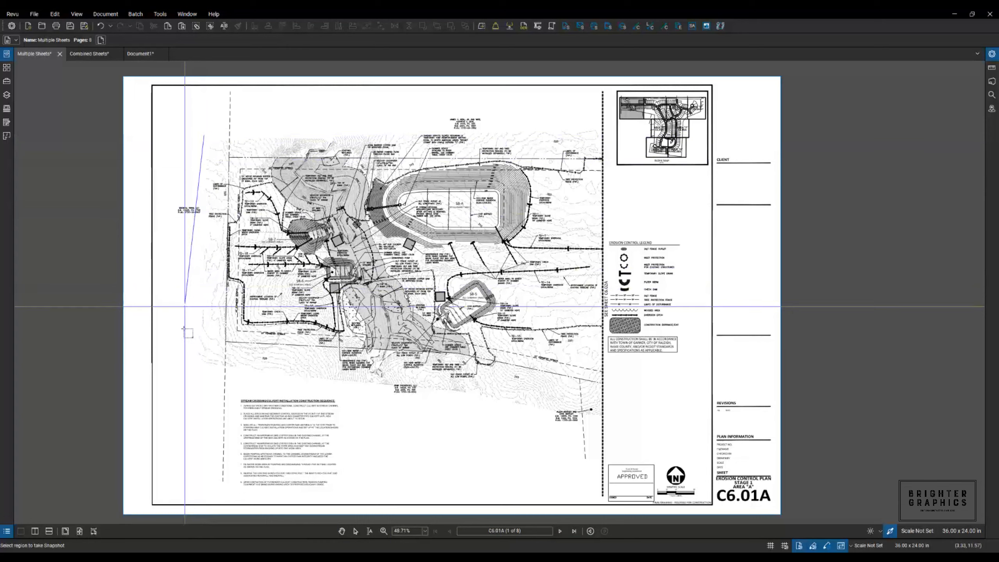
pyautogui.click(200, 366)
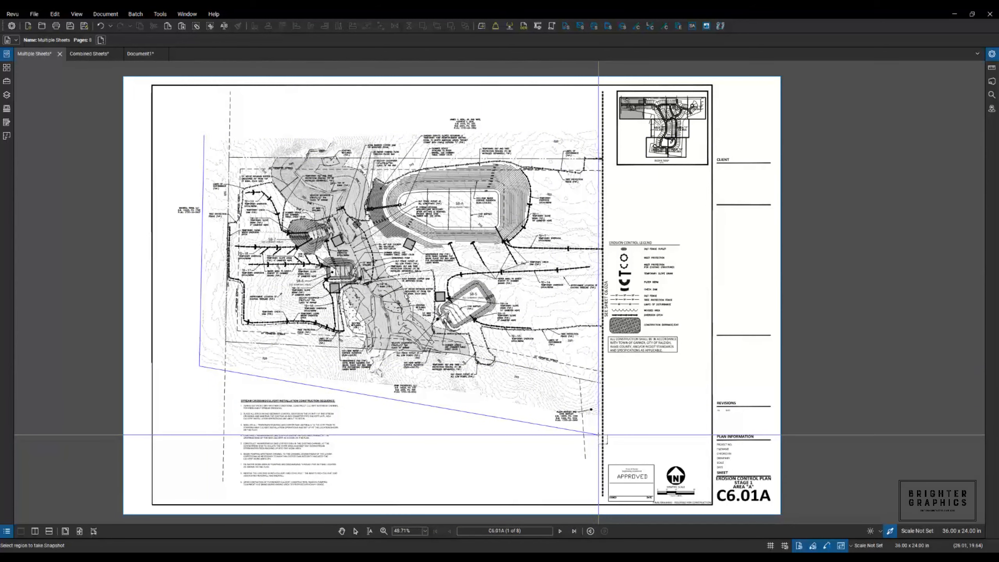
pyautogui.click(598, 434)
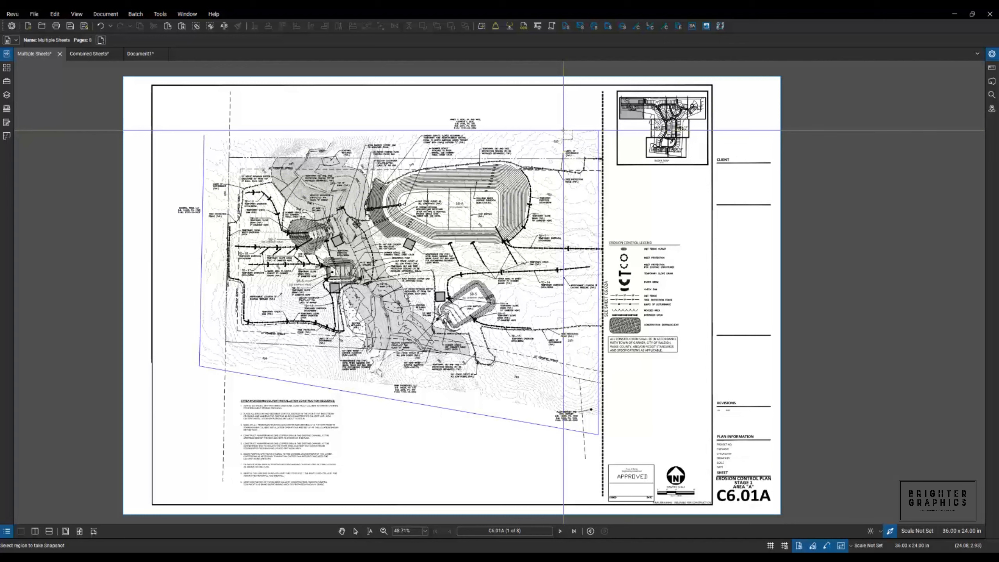
pyautogui.click(563, 132)
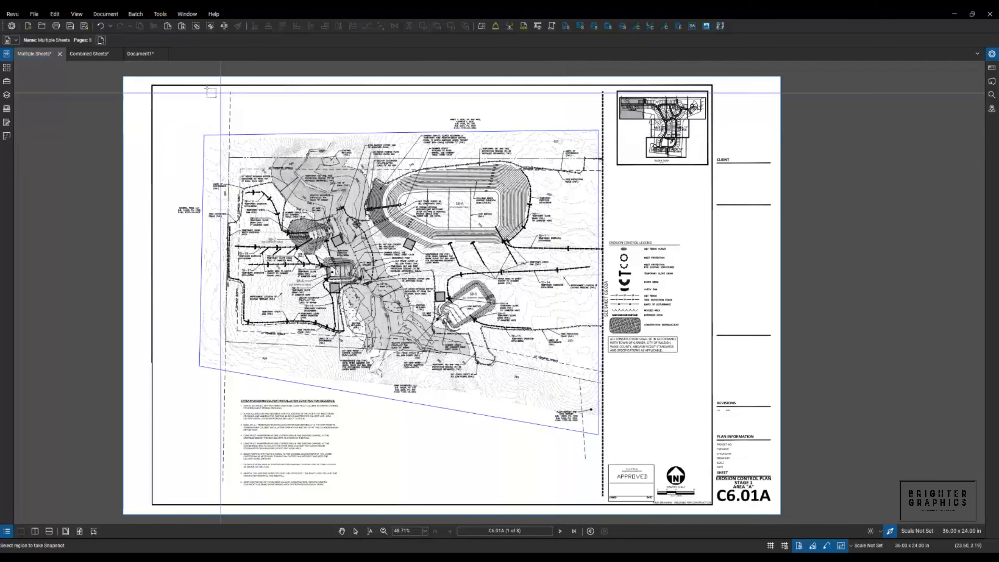
# - Paste the snapshot onto the blank Document1 page and move it toward the page top
pyautogui.click(144, 55)
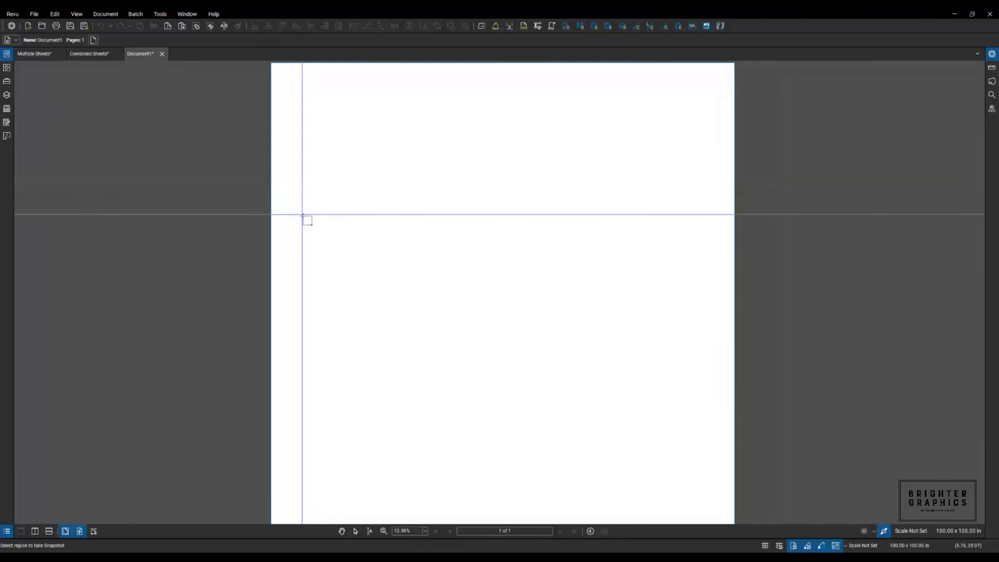
pyautogui.rightClick(304, 248)
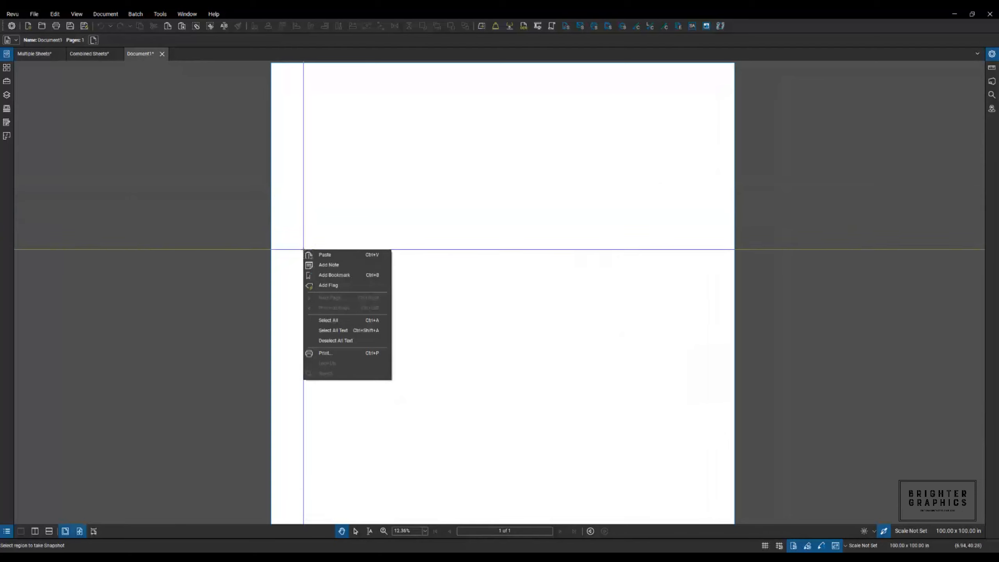
pyautogui.click(325, 255)
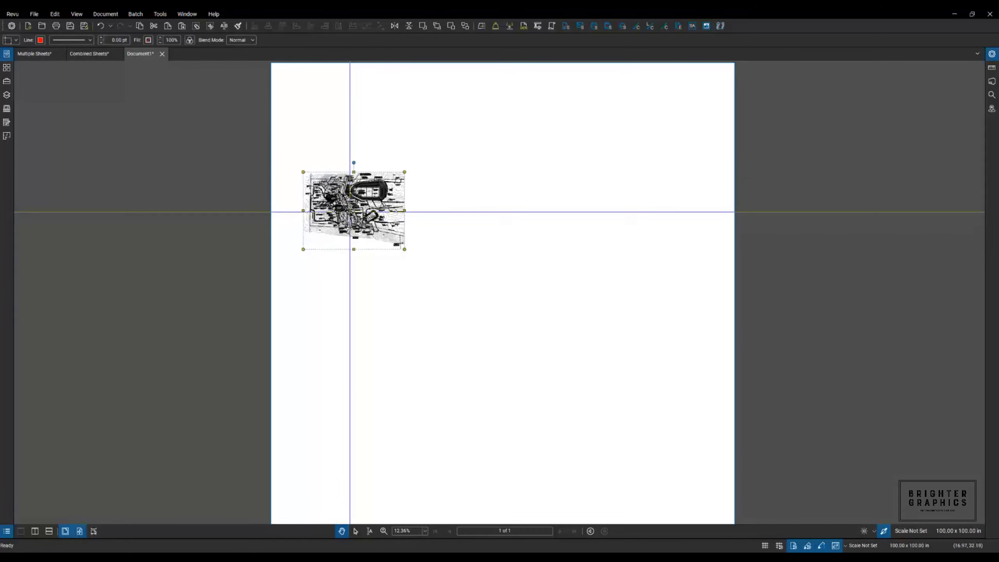
pyautogui.moveTo(350, 210); pyautogui.dragTo(350, 149)
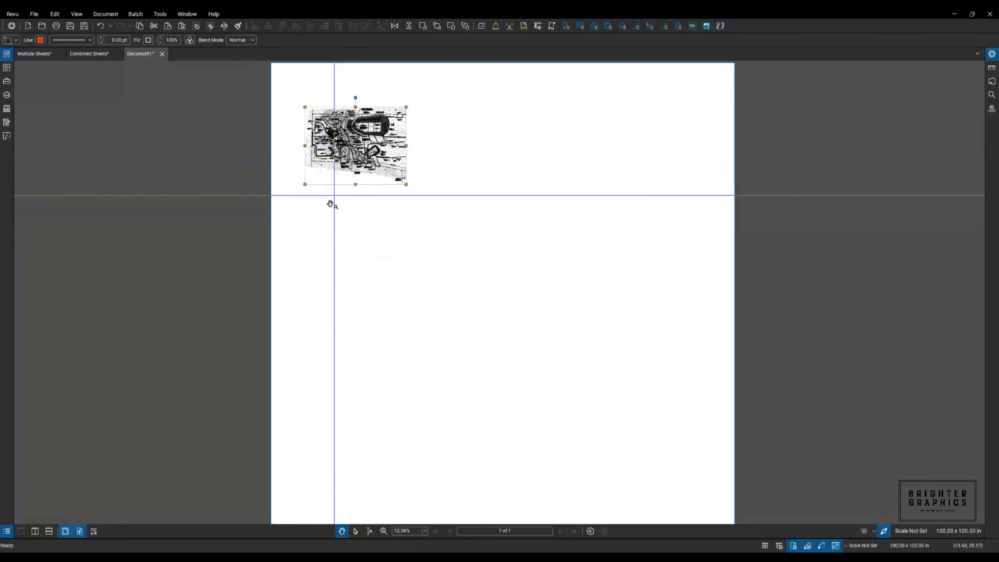
pyautogui.click(330, 203)
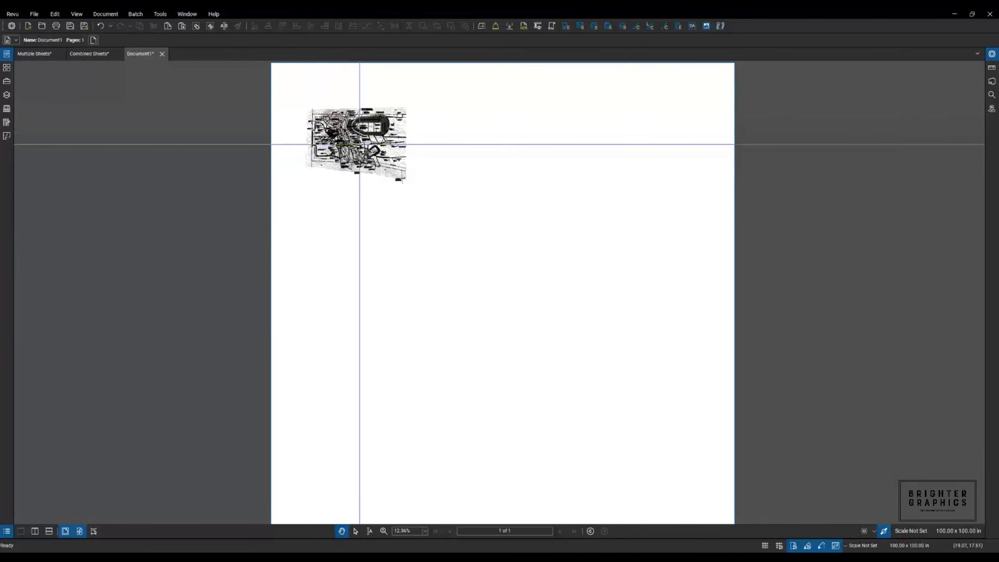
pyautogui.click(43, 55)
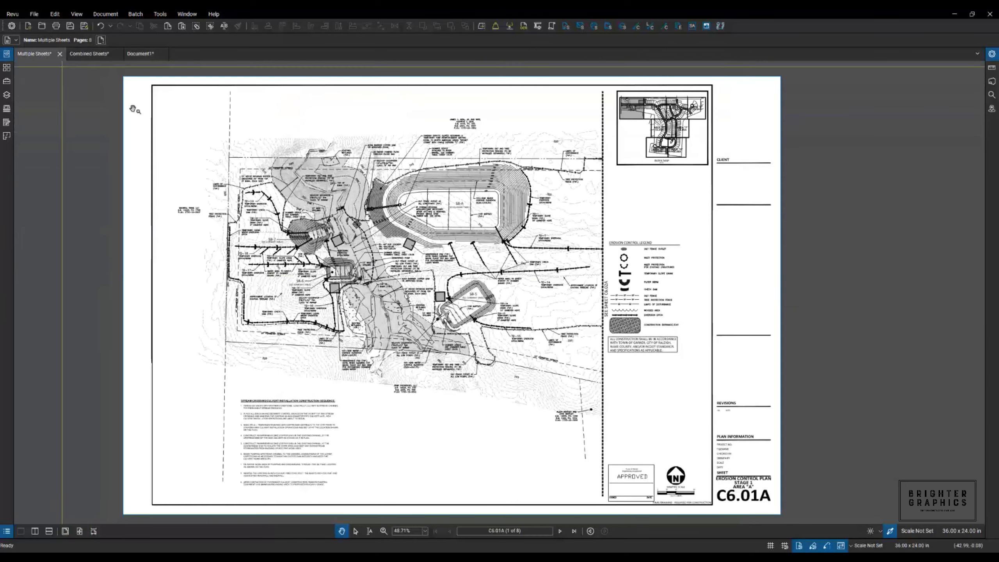
# - Advance to sheet C6.02A and snapshot its drawing area with a rectangular box for Document1
pyautogui.click(561, 531)
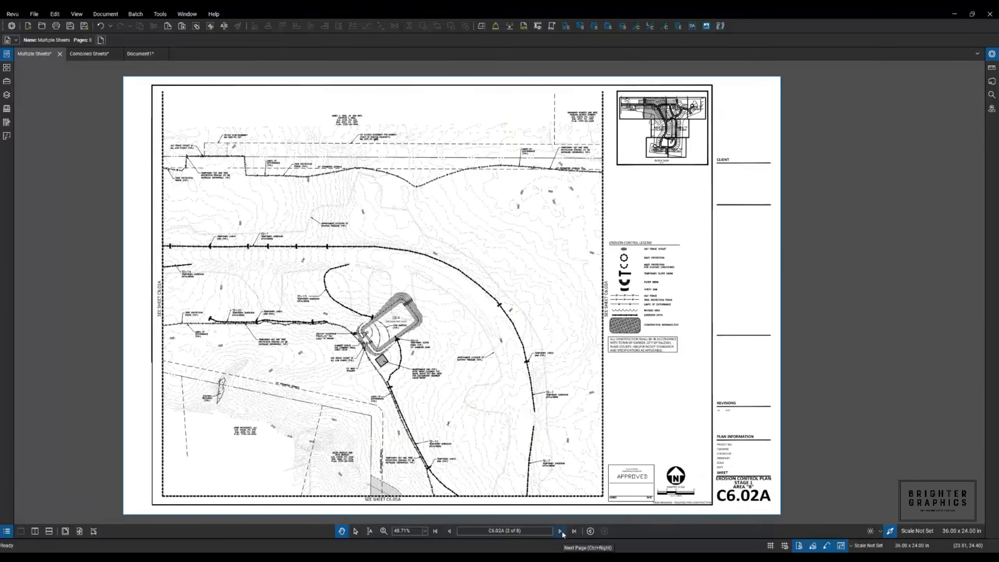
pyautogui.click(59, 16)
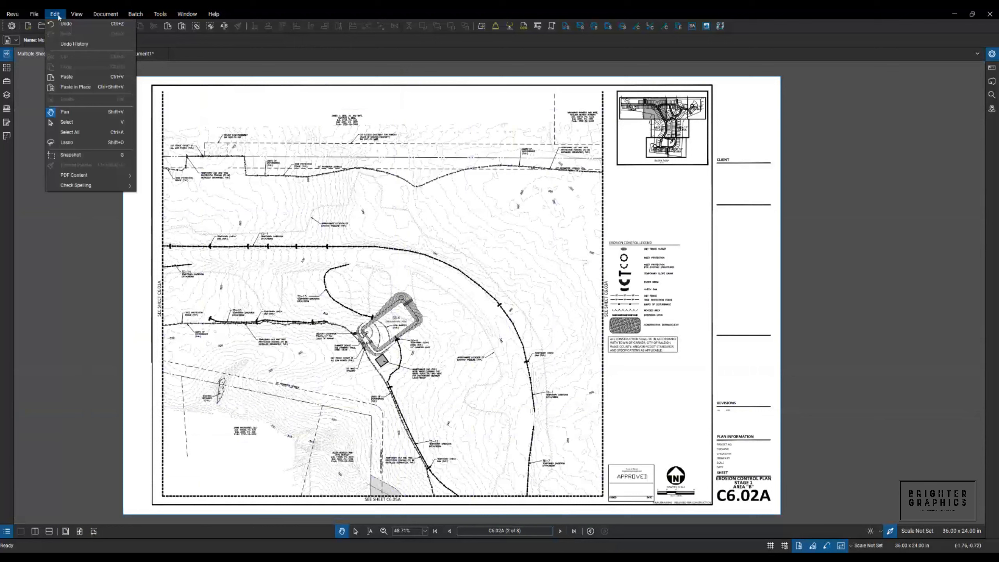
pyautogui.click(71, 154)
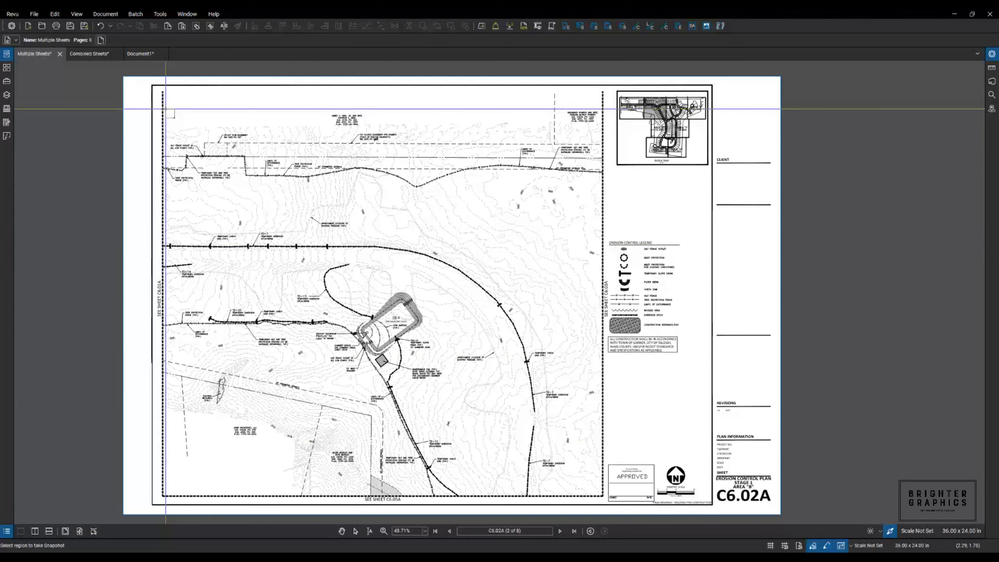
pyautogui.moveTo(165, 108); pyautogui.dragTo(600, 494)
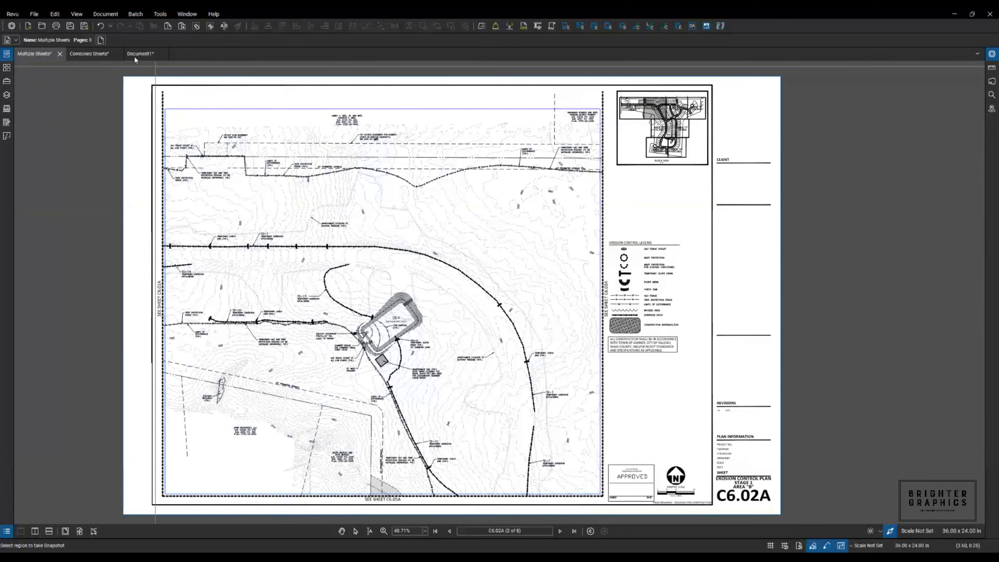
pyautogui.click(134, 53)
pyautogui.rightClick(403, 208)
# - Paste the C6.02A snapshot, align its linework with the C6.01A image, and select both images
pyautogui.click(422, 213)
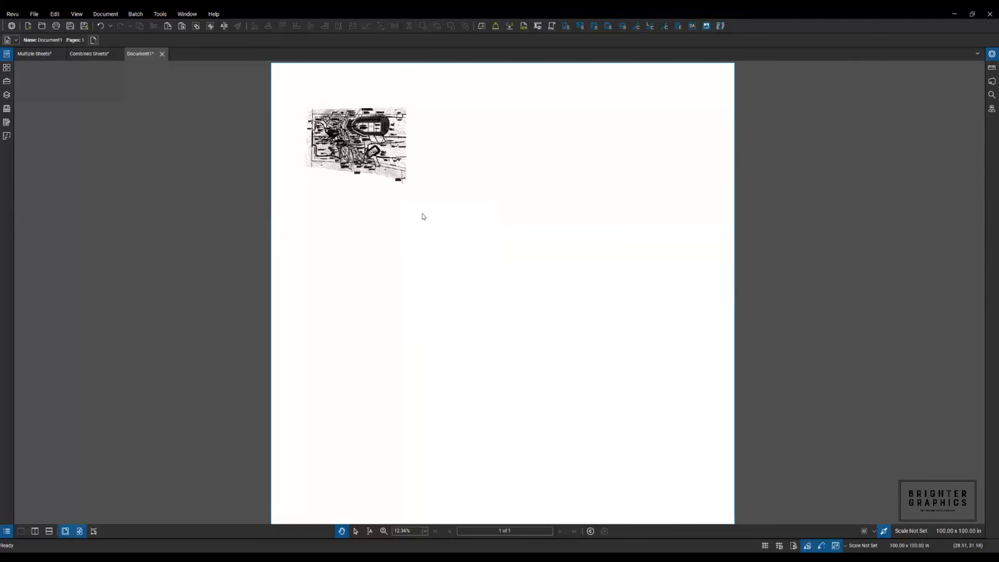
pyautogui.scroll(8, 415, 144)
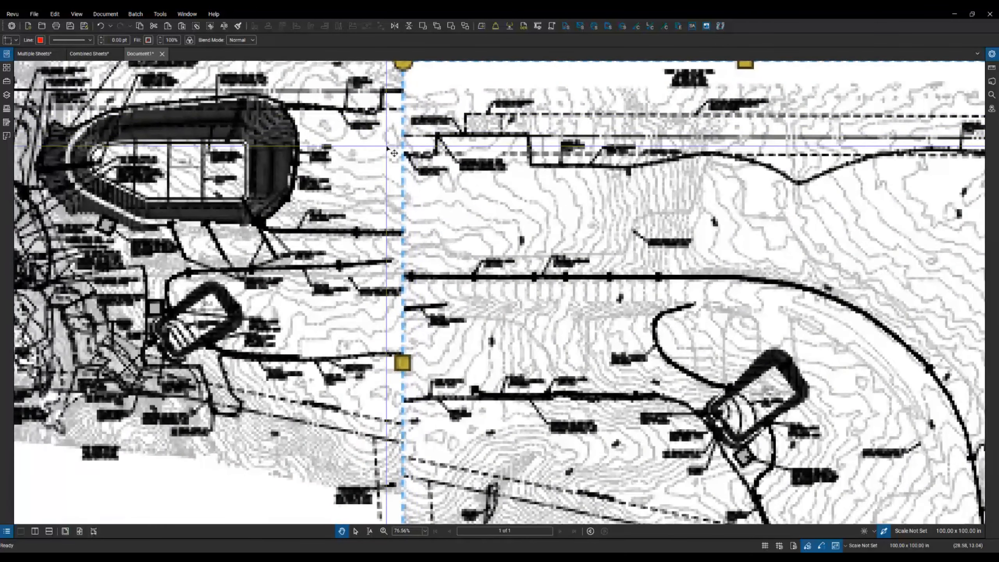
pyautogui.scroll(2, 393, 129)
pyautogui.scroll(2, 418, 78)
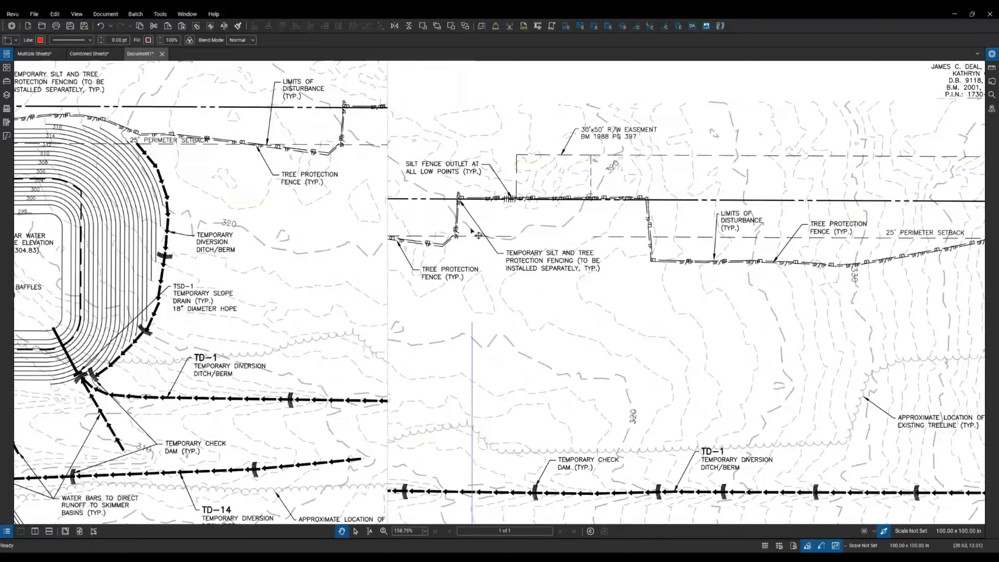
pyautogui.moveTo(543, 206); pyautogui.dragTo(431, 115)
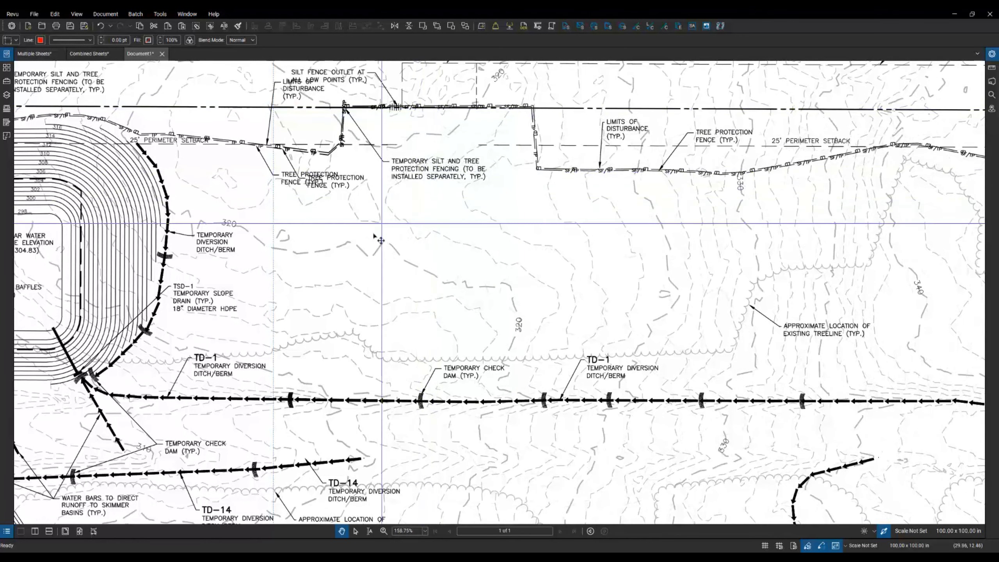
pyautogui.scroll(-5, 372, 250)
pyautogui.scroll(-4, 373, 254)
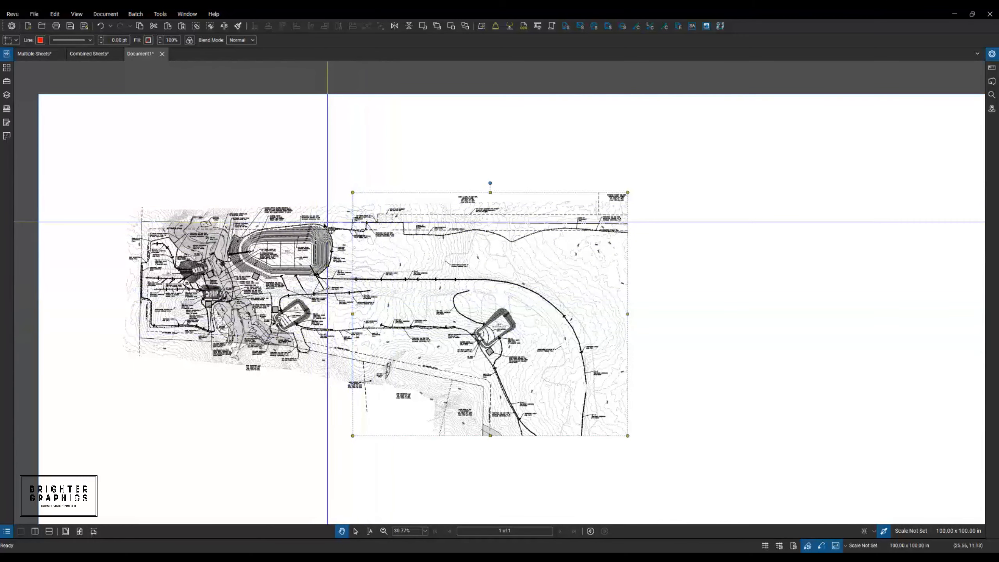
pyautogui.scroll(6, 328, 225)
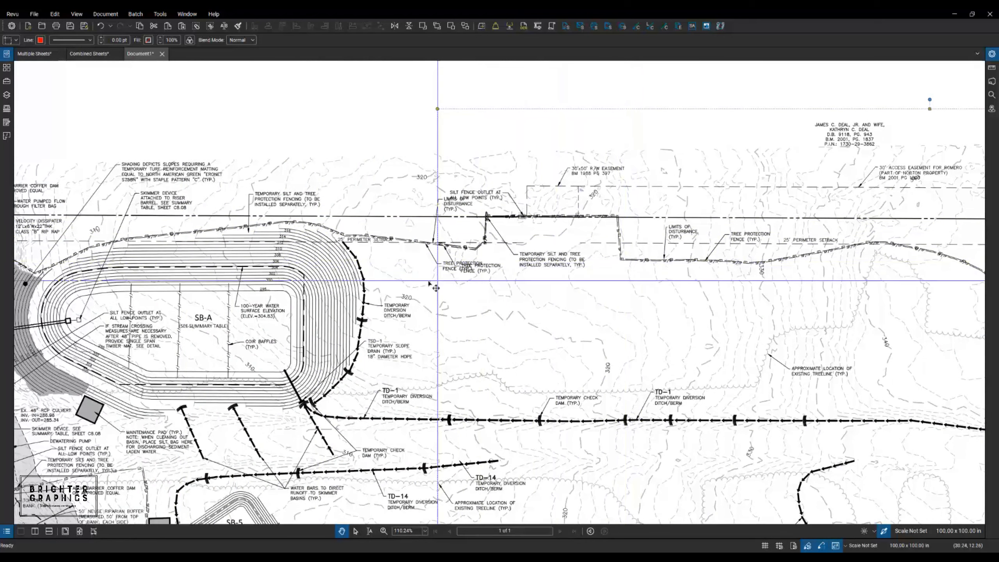
pyautogui.scroll(-3, 414, 286)
pyautogui.scroll(-3, 408, 280)
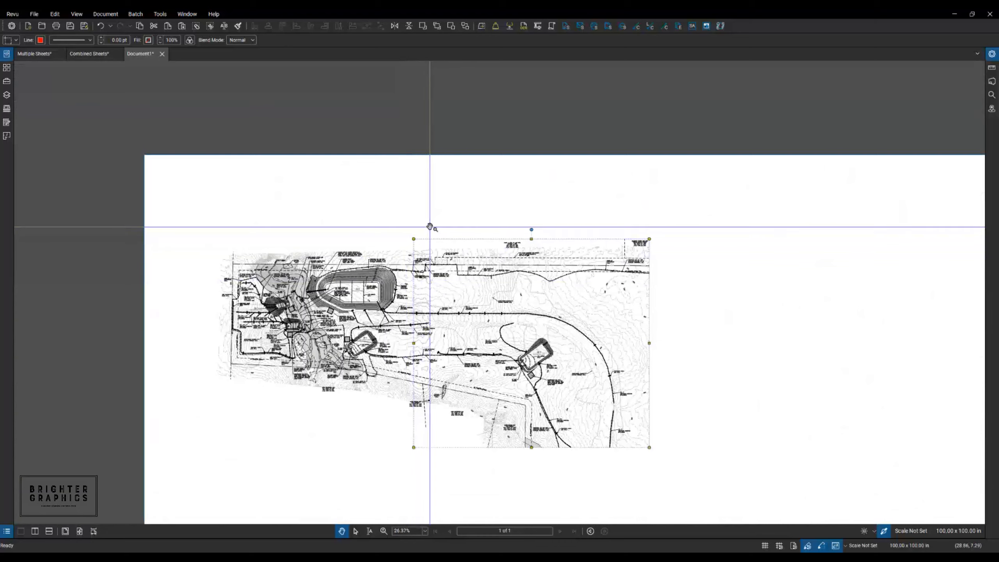
pyautogui.press('v')
pyautogui.moveTo(446, 226); pyautogui.dragTo(388, 267)
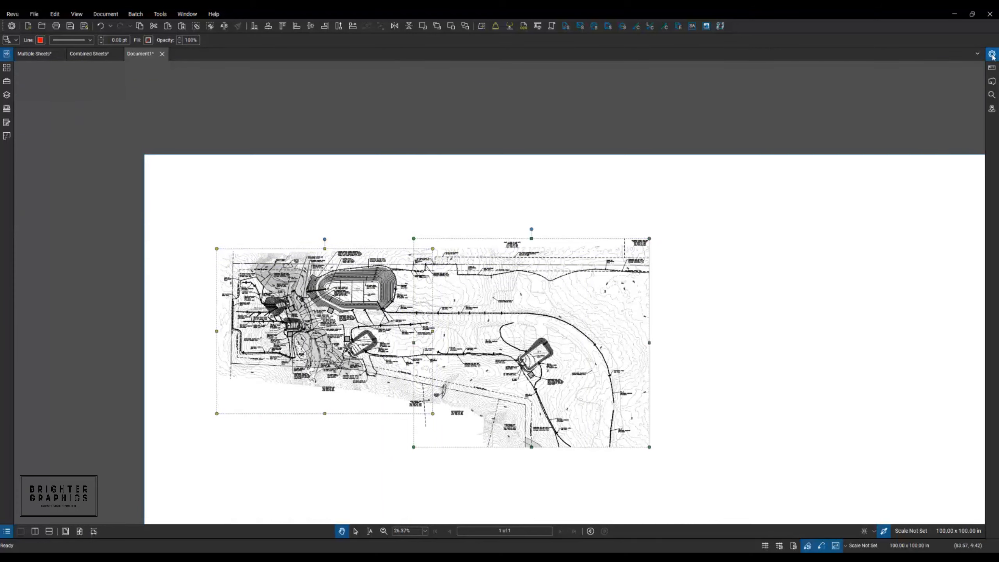
# - Tick Lock in Properties for both plan snapshots, then pan and zoom the view
pyautogui.click(992, 55)
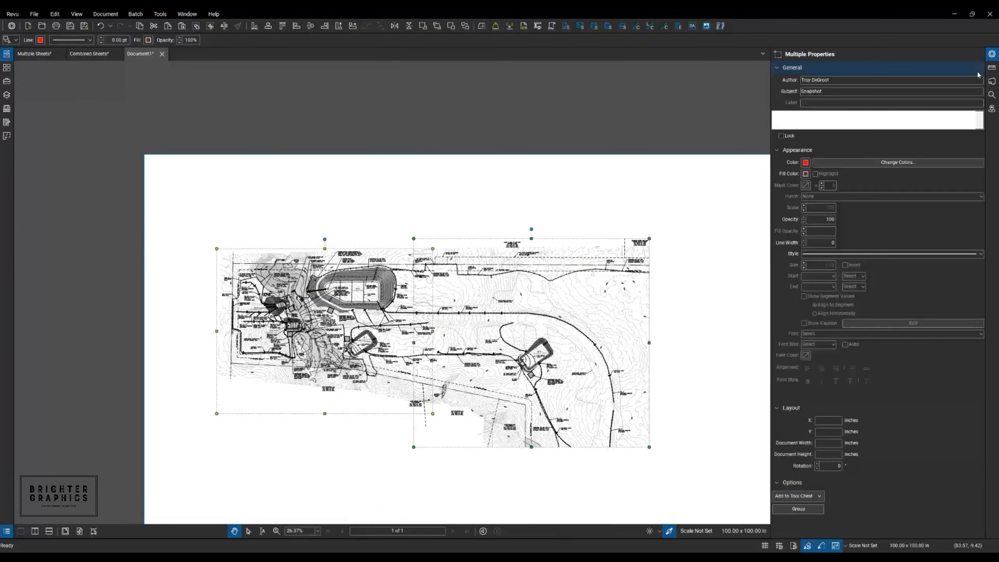
pyautogui.click(781, 136)
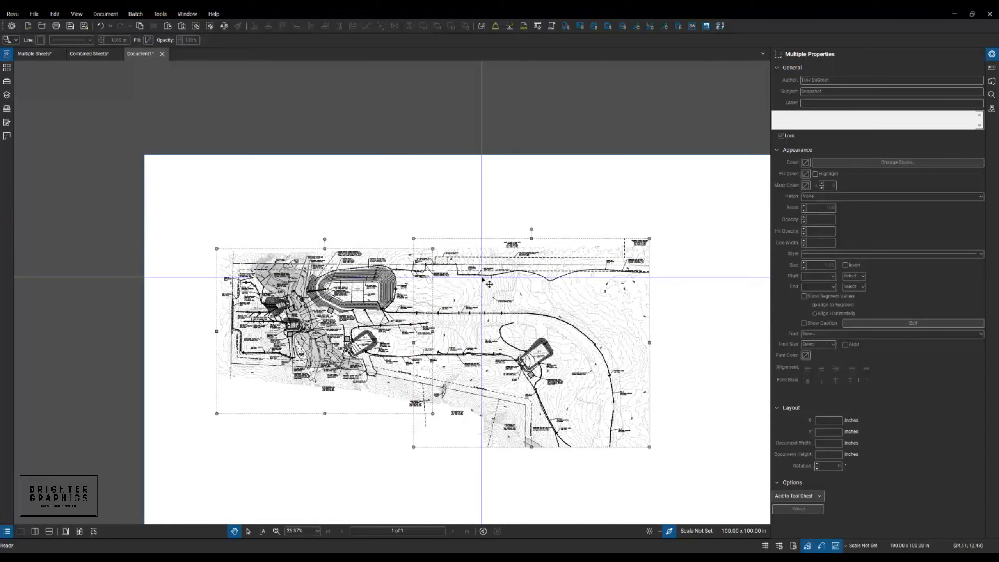
pyautogui.moveTo(492, 212); pyautogui.dragTo(350, 167)
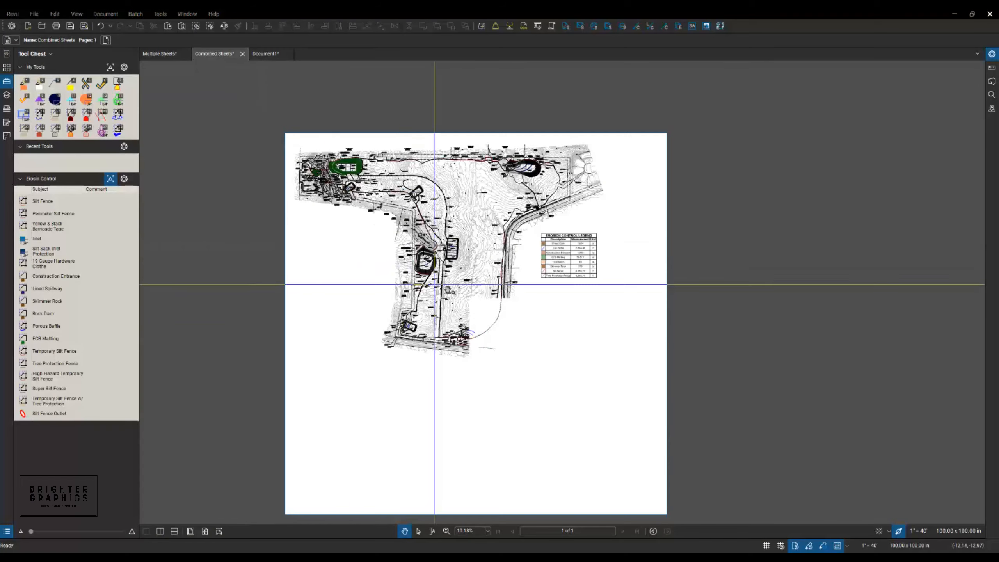
pyautogui.scroll(1, 499, 328)
pyautogui.scroll(8, 505, 332)
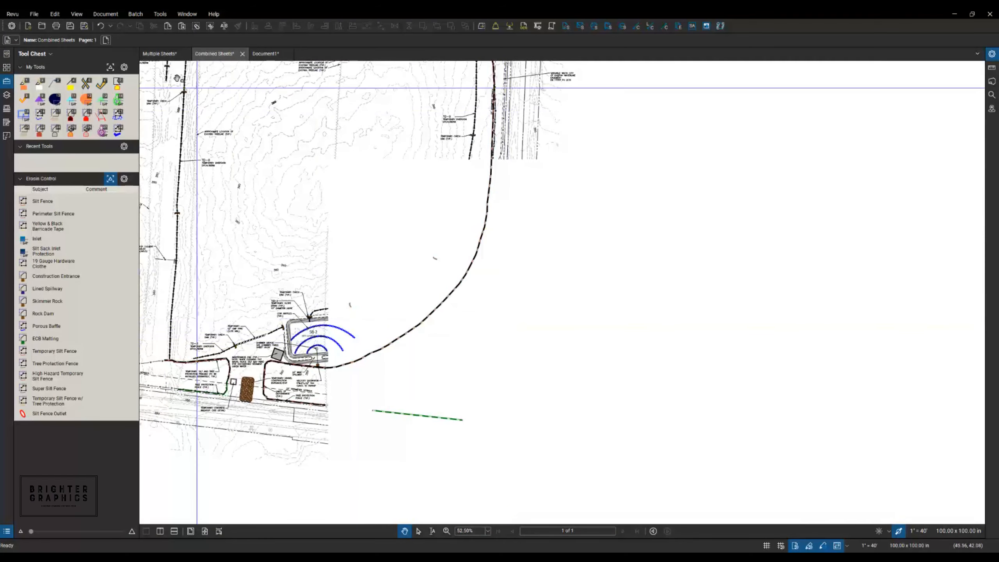
# - Jump to last sheet C6.08A in Multiple Sheets and outline its drawing area with Snapshot
pyautogui.click(160, 54)
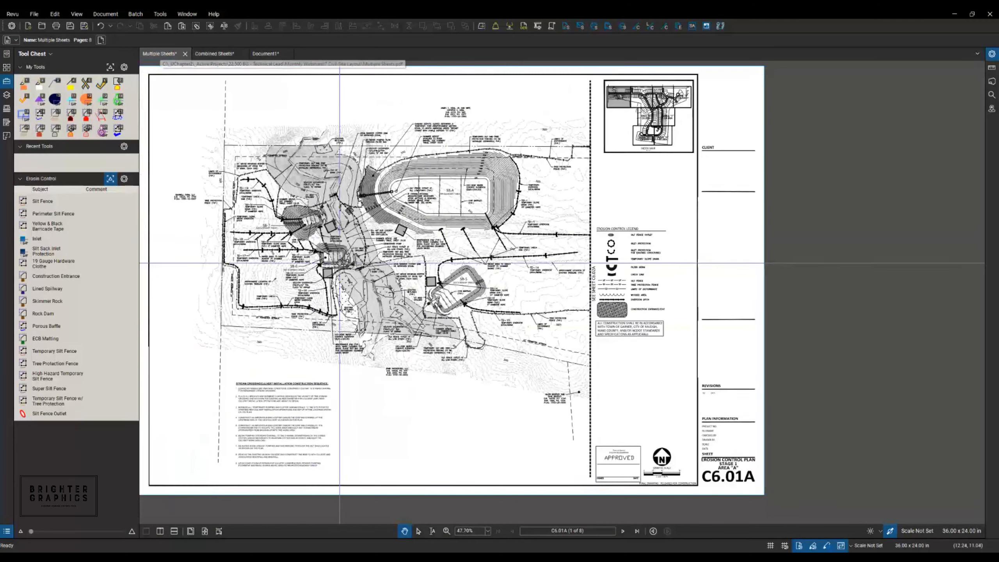
pyautogui.click(637, 531)
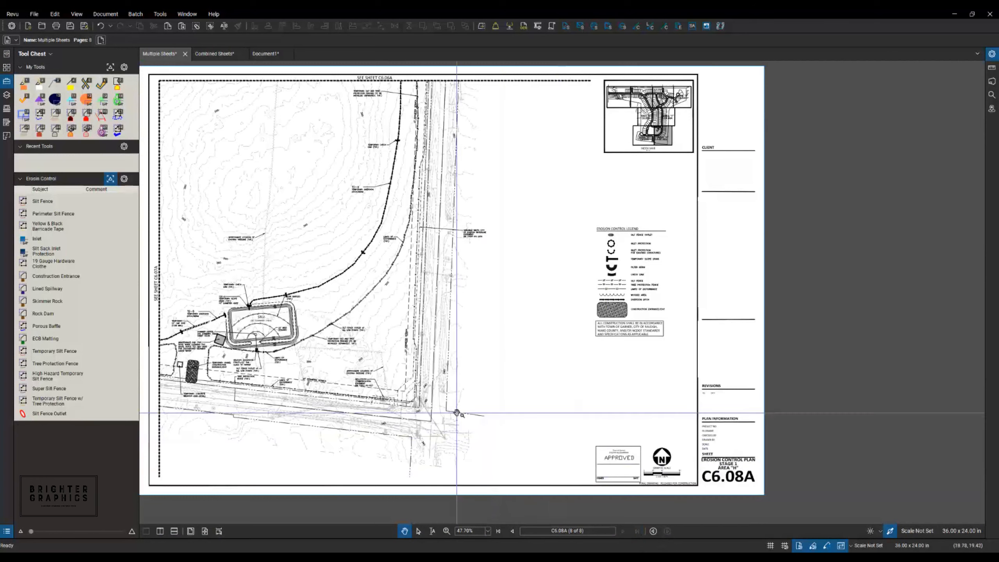
pyautogui.click(55, 14)
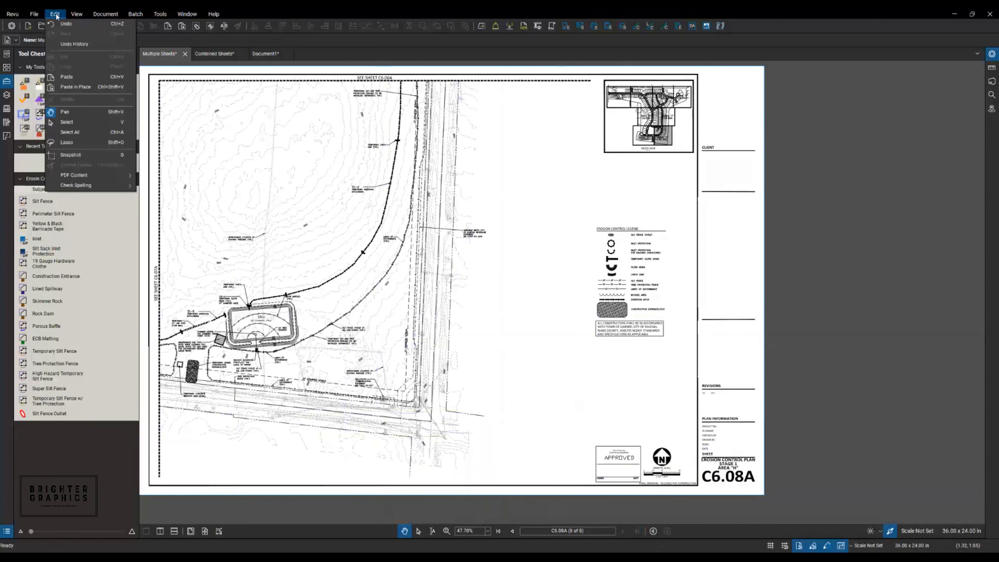
pyautogui.click(70, 154)
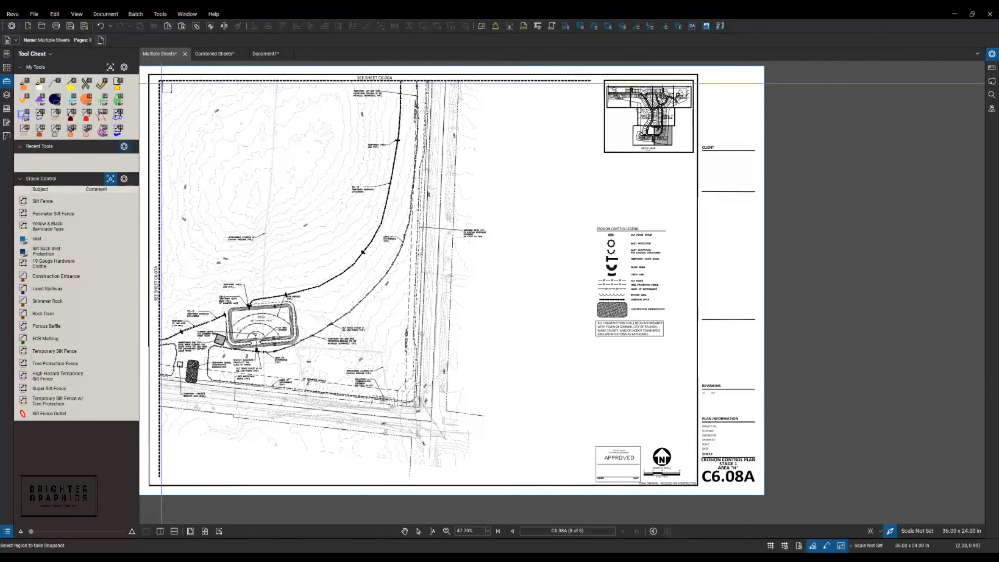
pyautogui.moveTo(162, 84)
pyautogui.mouseDown()
pyautogui.moveTo(413, 141)
pyautogui.moveTo(488, 354)
pyautogui.moveTo(490, 465)
pyautogui.mouseUp()
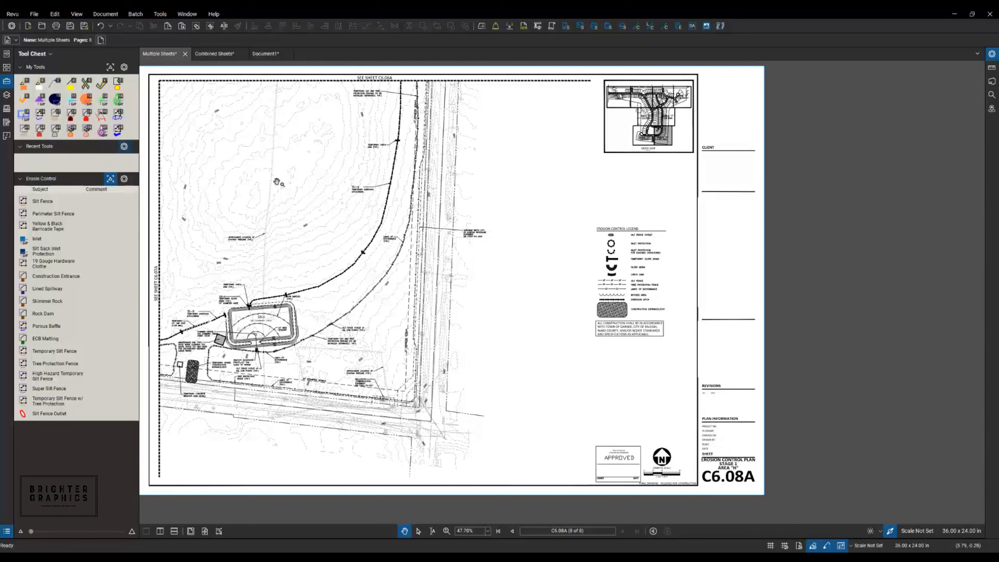
# - Cut the north arrow and graphic scale out of C6.08A's title area with Cut Content
pyautogui.click(56, 14)
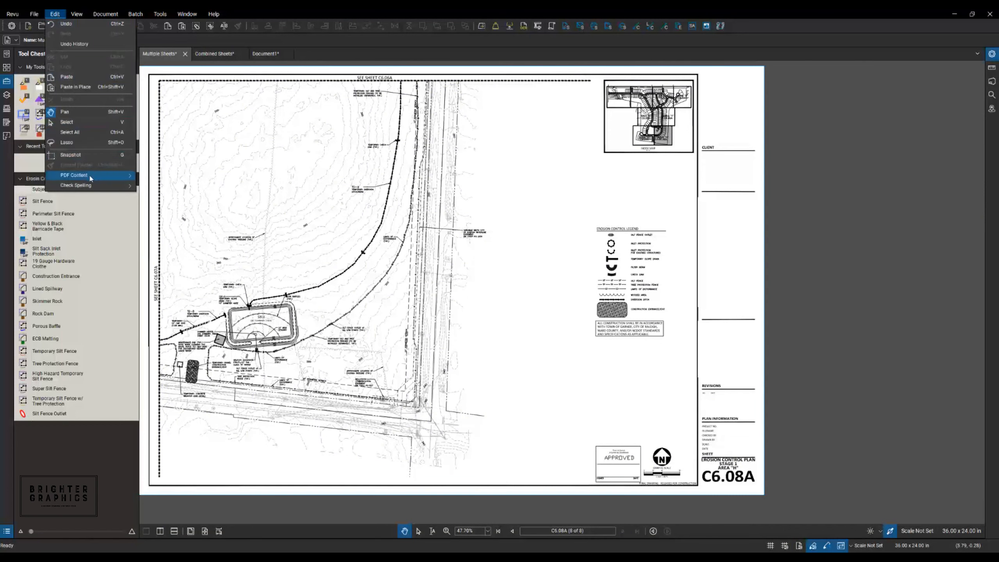
pyautogui.moveTo(90, 177)
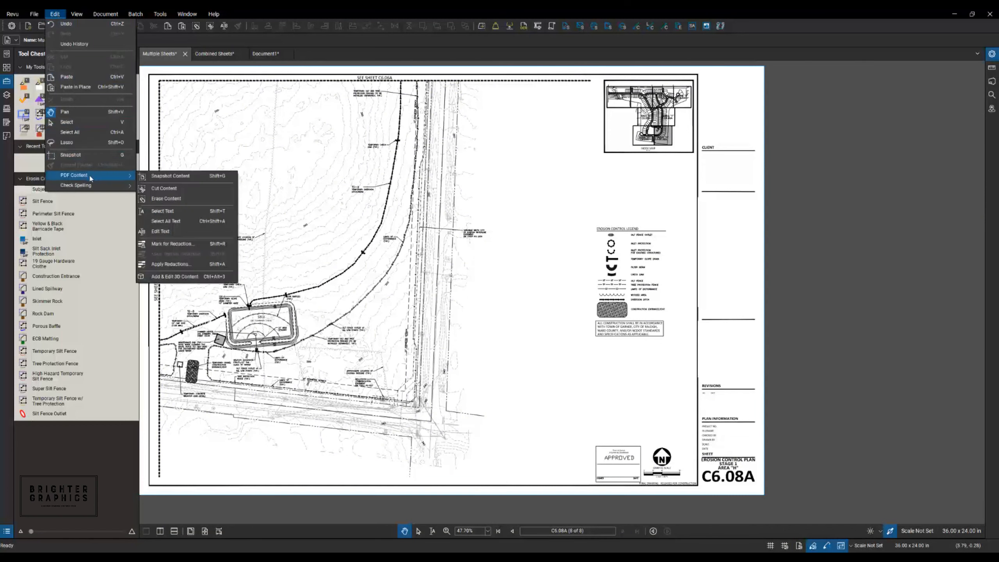
pyautogui.click(174, 188)
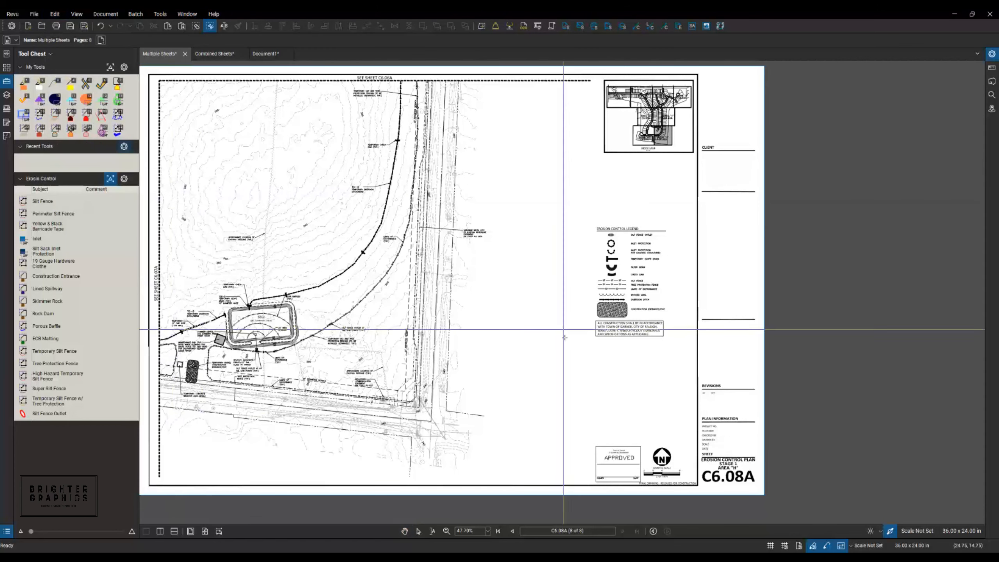
pyautogui.scroll(2, 681, 484)
pyautogui.scroll(6, 681, 484)
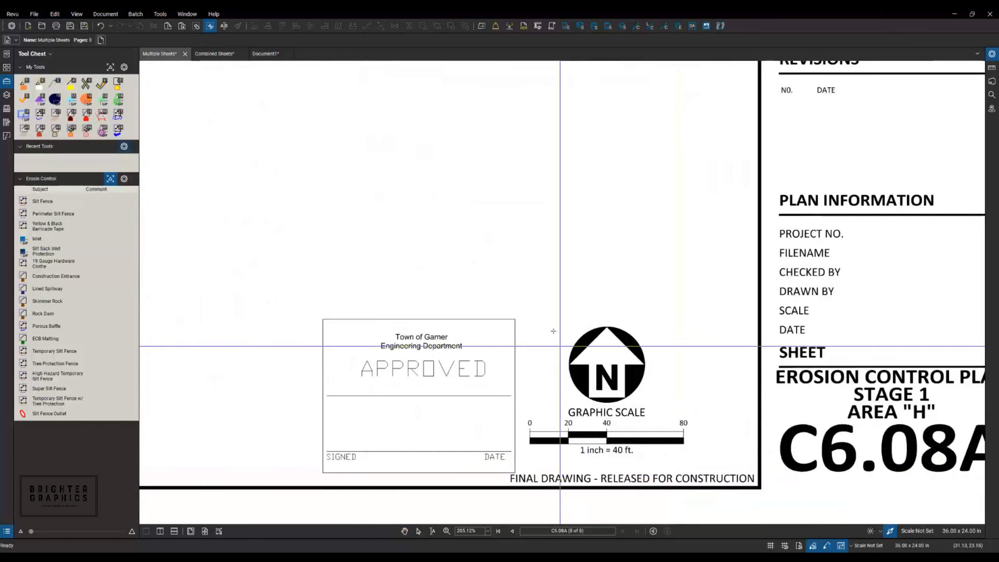
pyautogui.moveTo(521, 312); pyautogui.dragTo(698, 460)
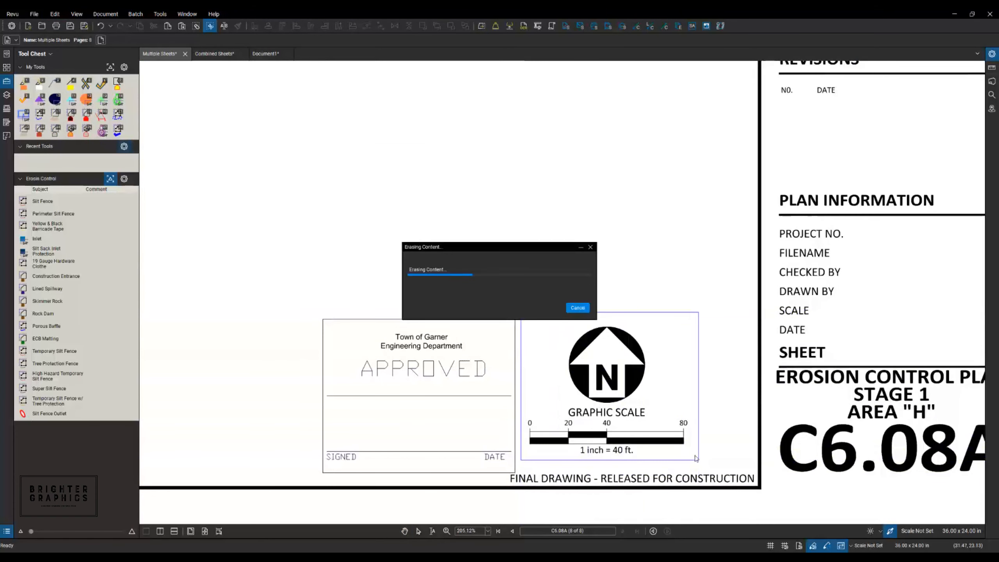
pyautogui.scroll(-7, 704, 453)
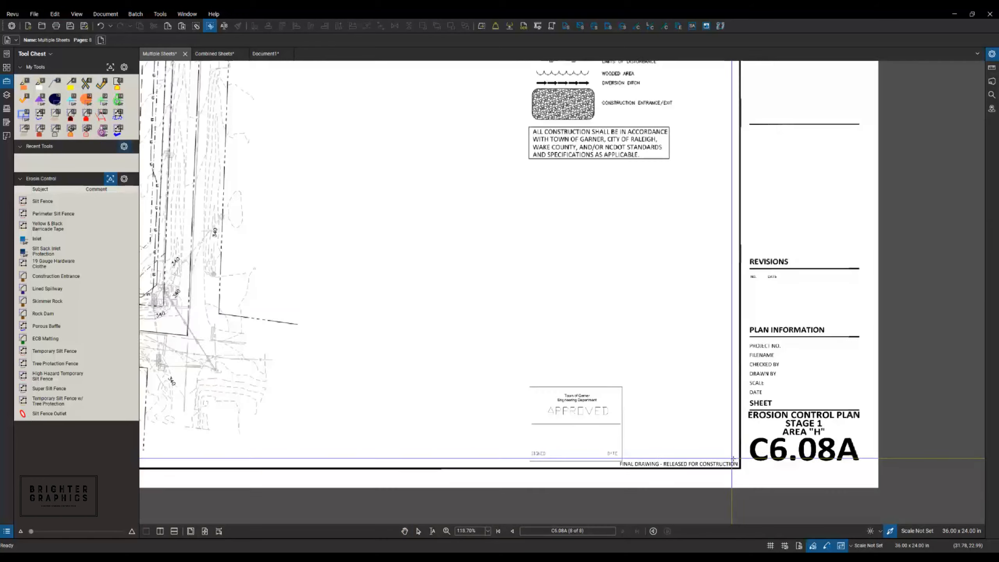
# - Paste the north arrow and scale beside the legend and flatten them into the sheet
pyautogui.rightClick(463, 326)
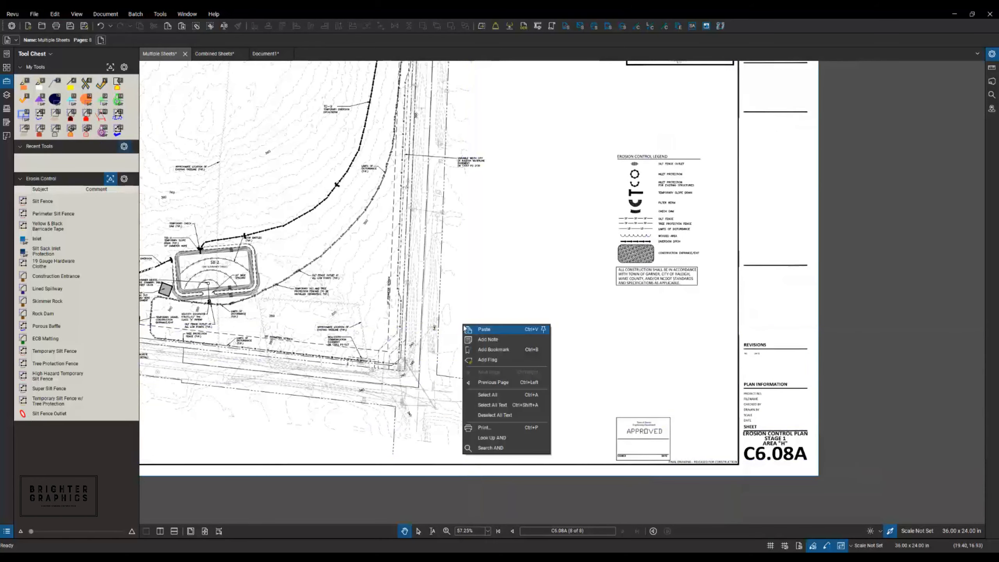
pyautogui.click(471, 330)
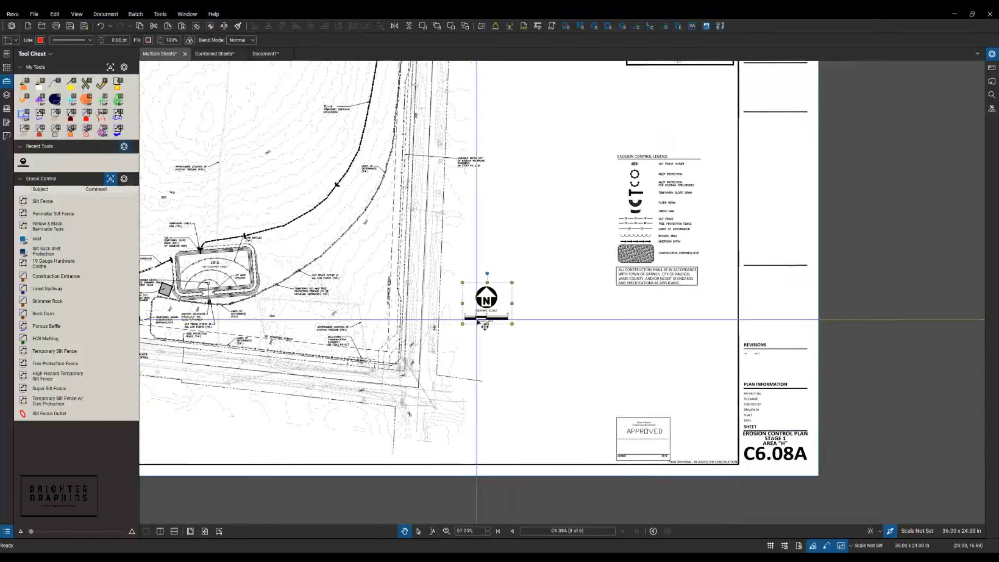
pyautogui.click(476, 311)
pyautogui.rightClick(481, 307)
pyautogui.click(500, 437)
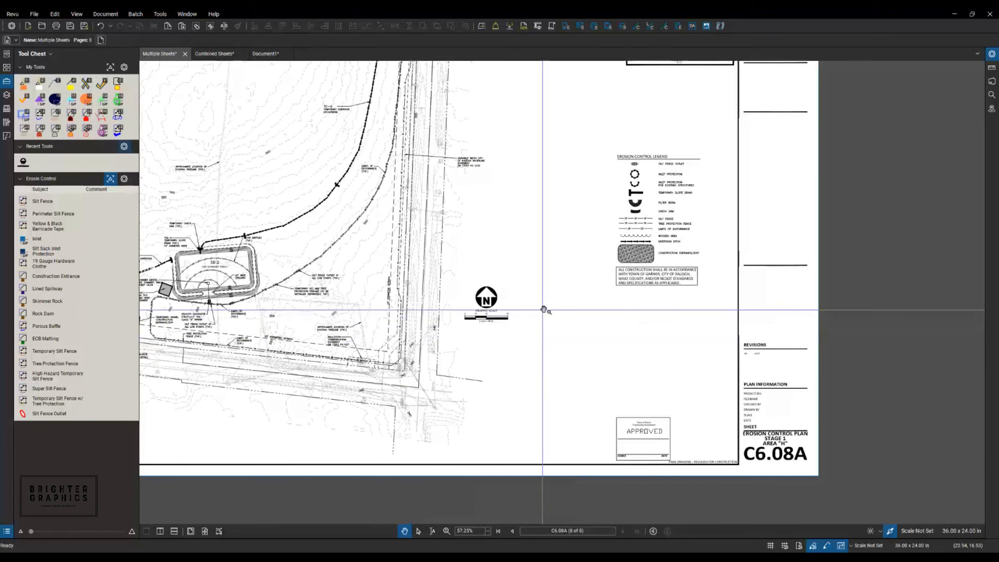
pyautogui.scroll(-3, 550, 311)
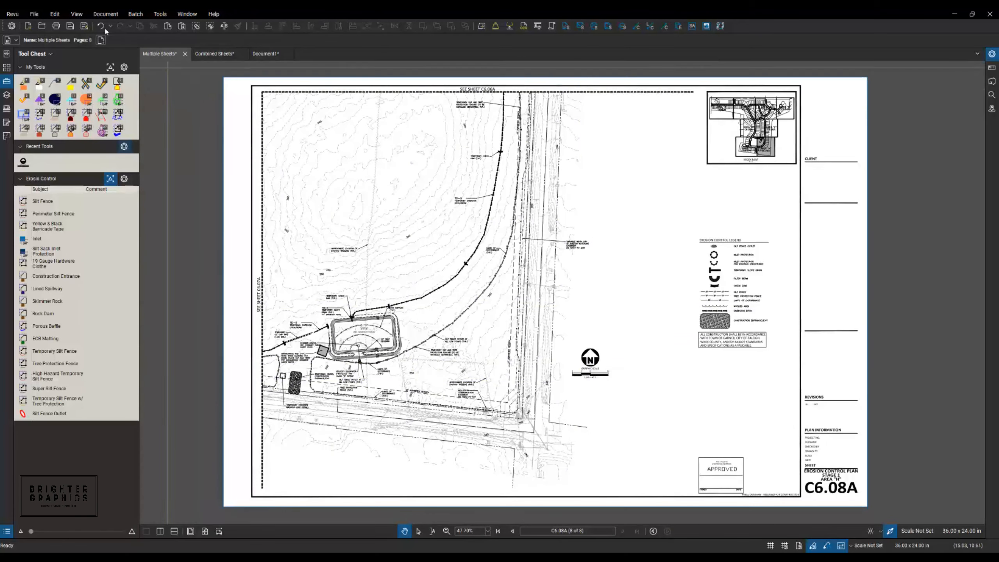
# - Snapshot the left part of the C6.08A site plan, then bring up Combined Sheets
pyautogui.click(55, 14)
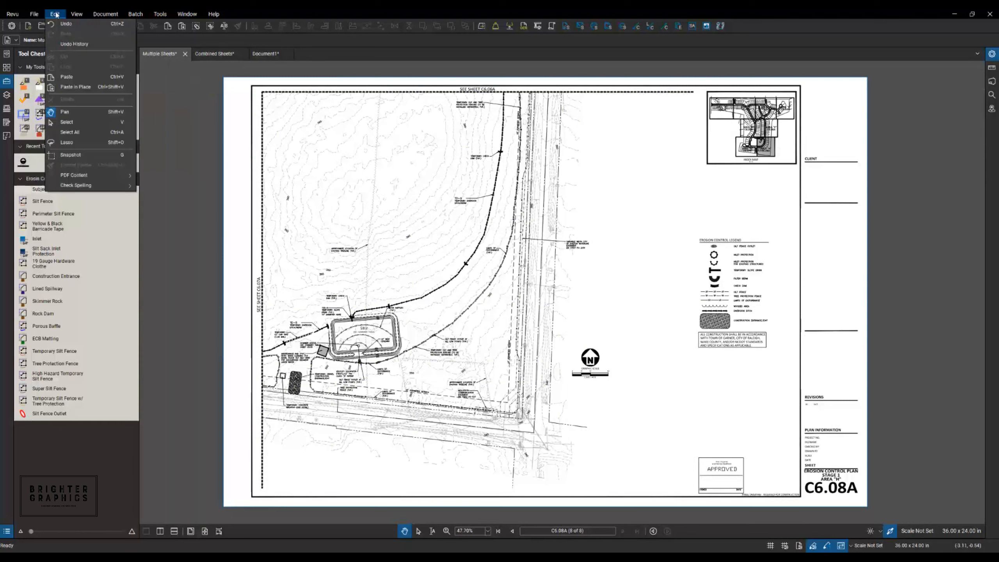
pyautogui.click(64, 156)
pyautogui.moveTo(266, 96); pyautogui.dragTo(614, 476)
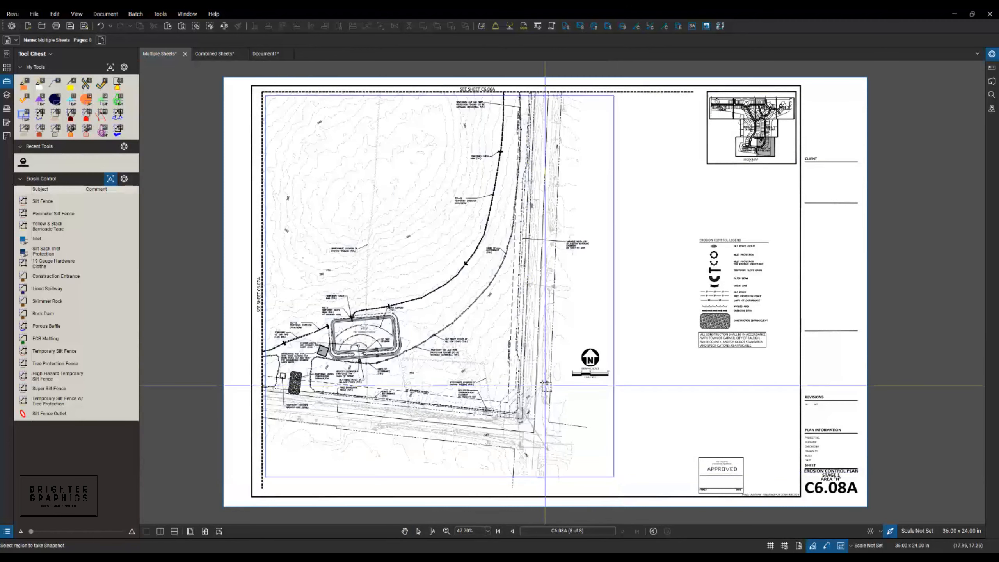
pyautogui.click(211, 55)
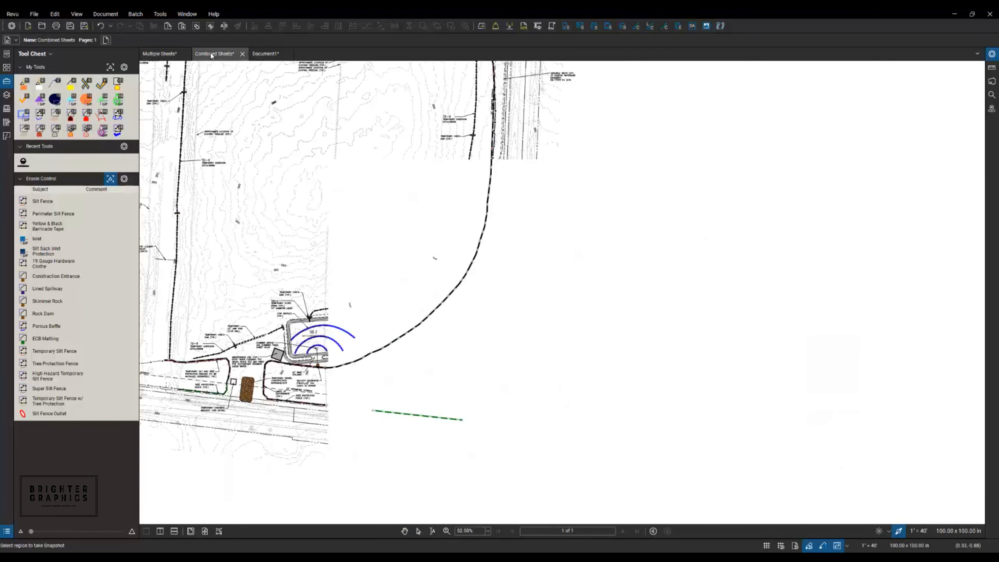
# - Paste the C6.08A snapshot into Combined Sheets and align it with the SB-2 basin linework
pyautogui.rightClick(603, 390)
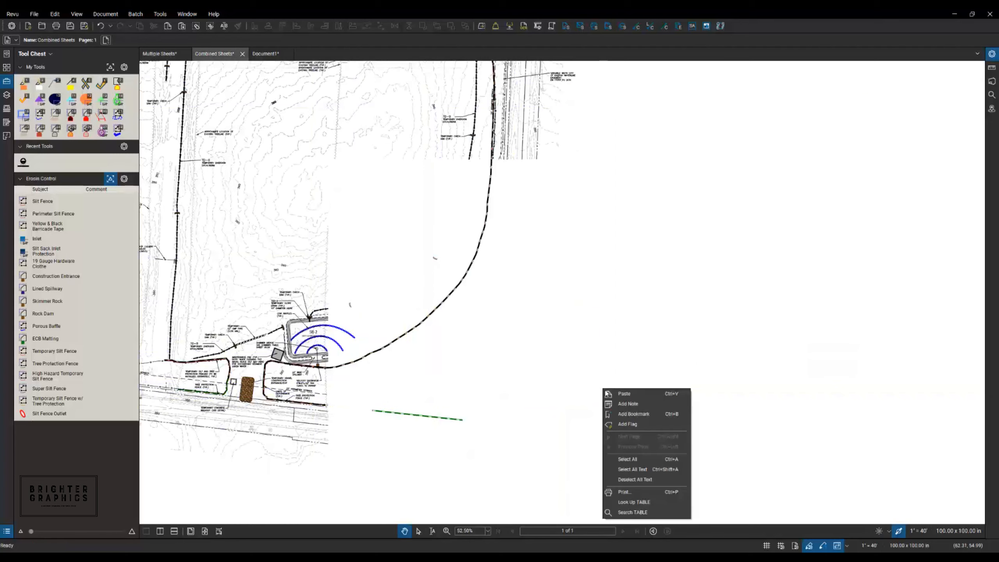
pyautogui.click(621, 398)
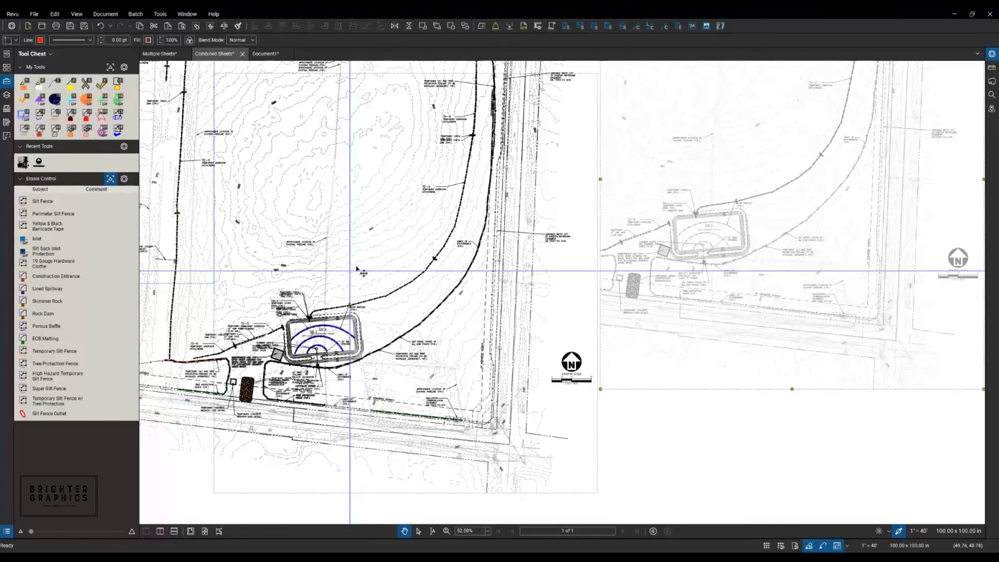
pyautogui.scroll(5, 283, 208)
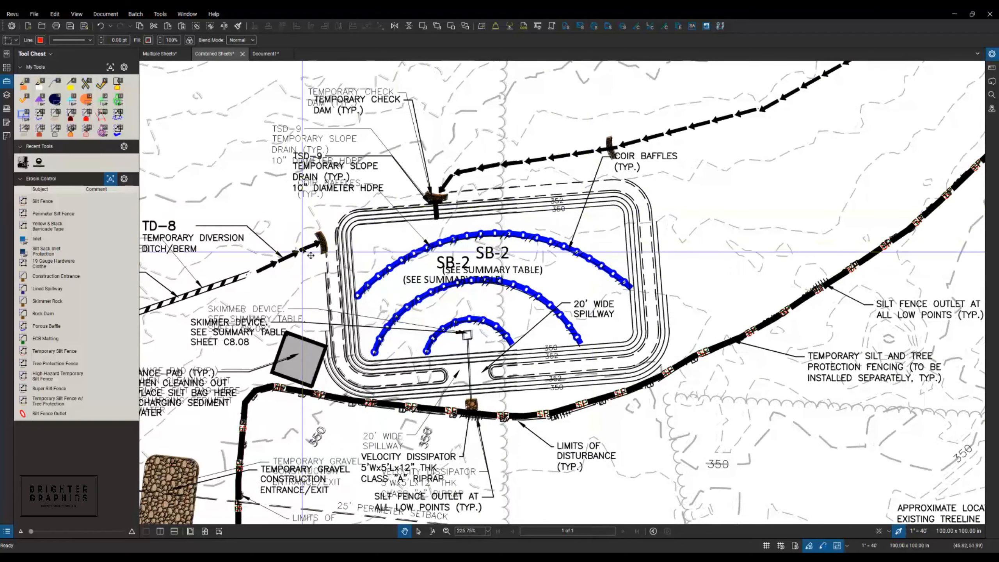
pyautogui.scroll(7, 426, 264)
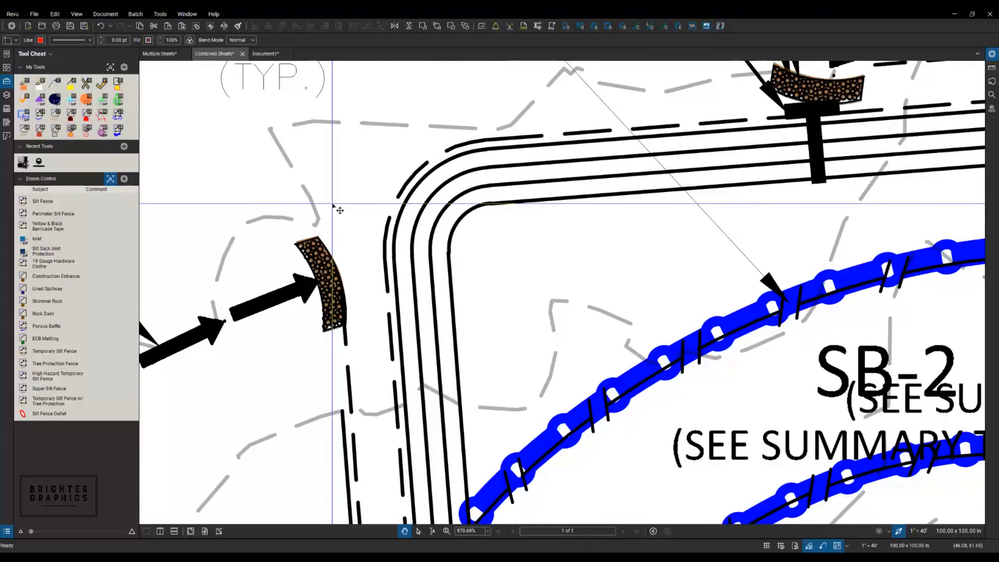
pyautogui.scroll(-10, 332, 203)
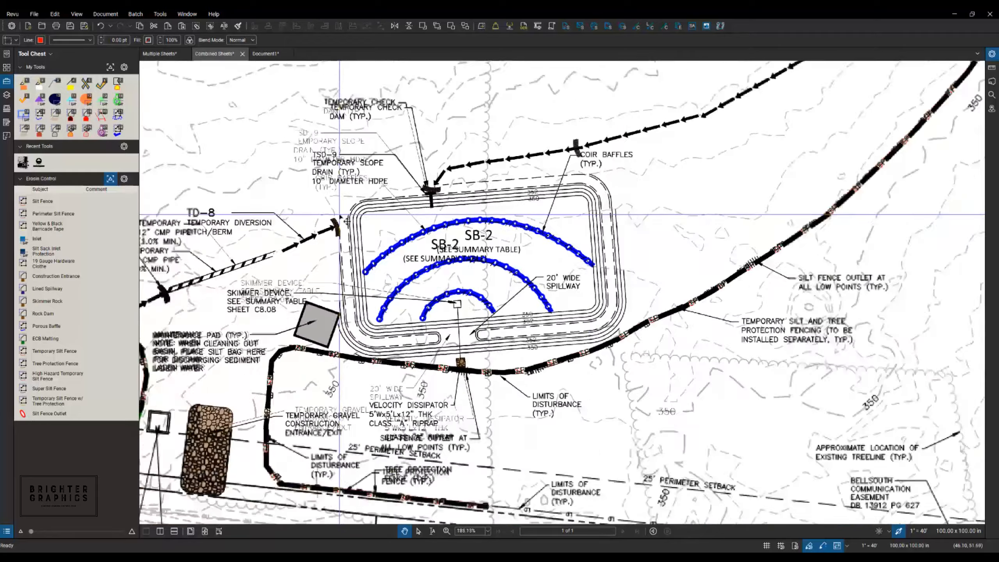
pyautogui.scroll(-7, 345, 233)
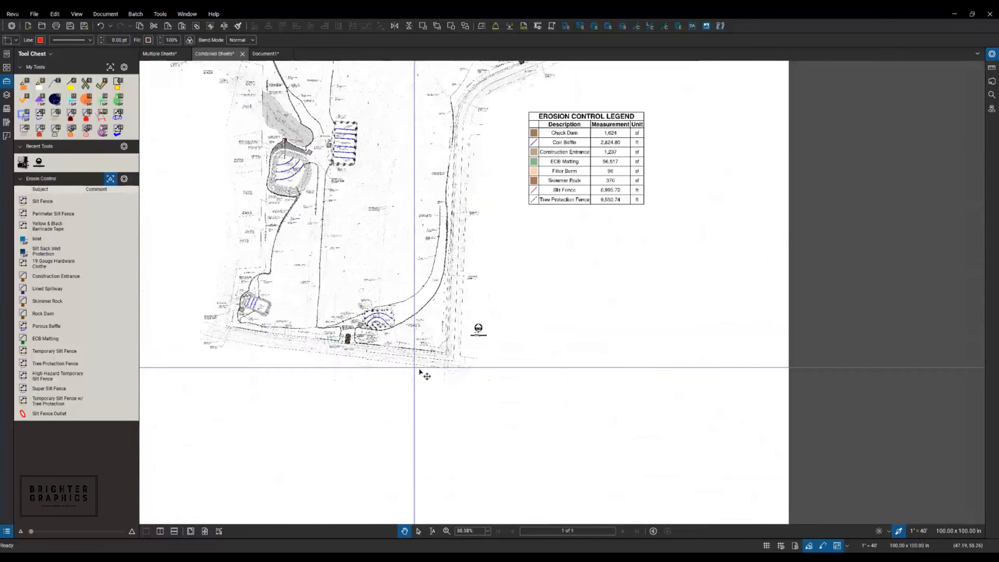
pyautogui.scroll(6, 419, 181)
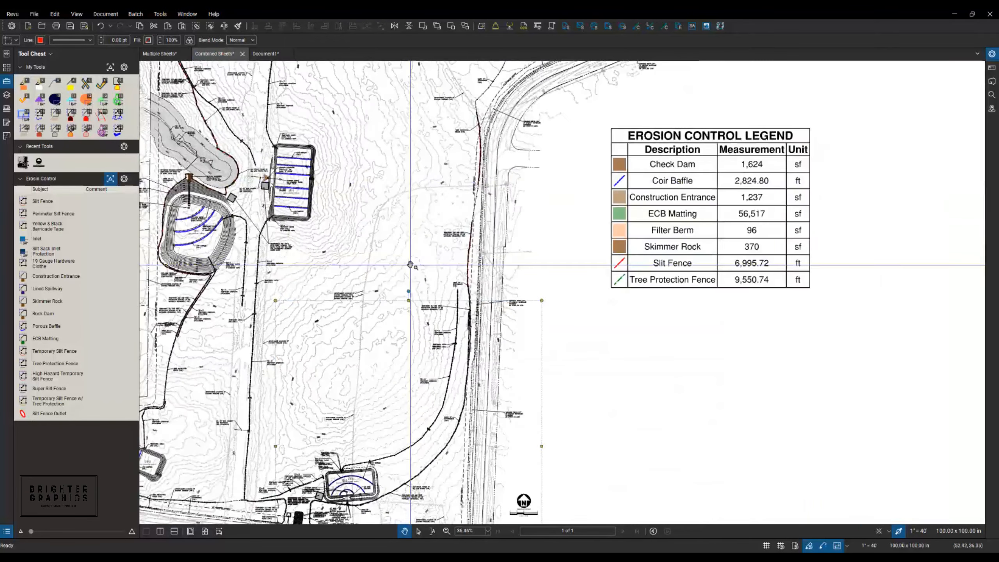
pyautogui.scroll(1, 416, 278)
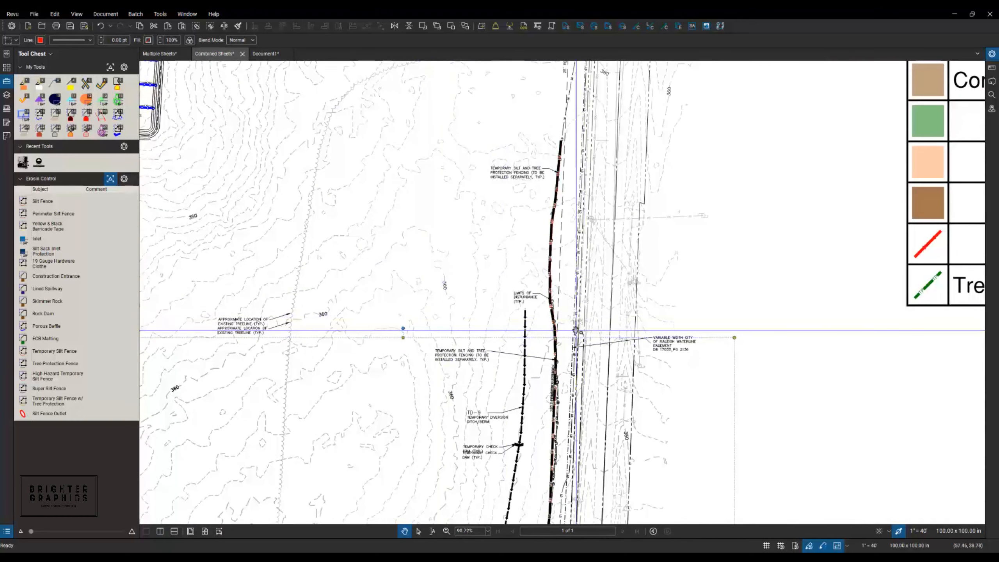
pyautogui.scroll(-7, 568, 281)
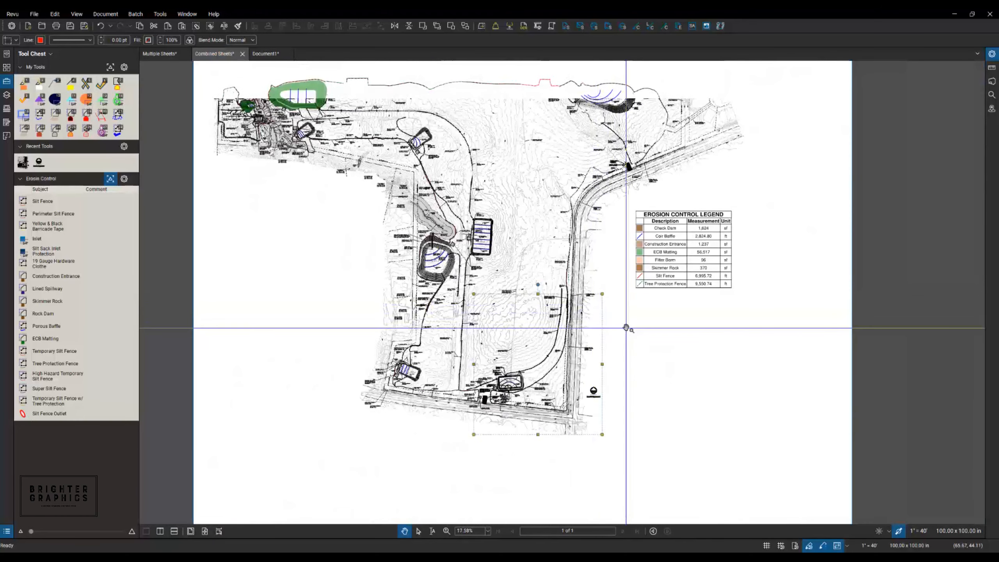
pyautogui.click(626, 327)
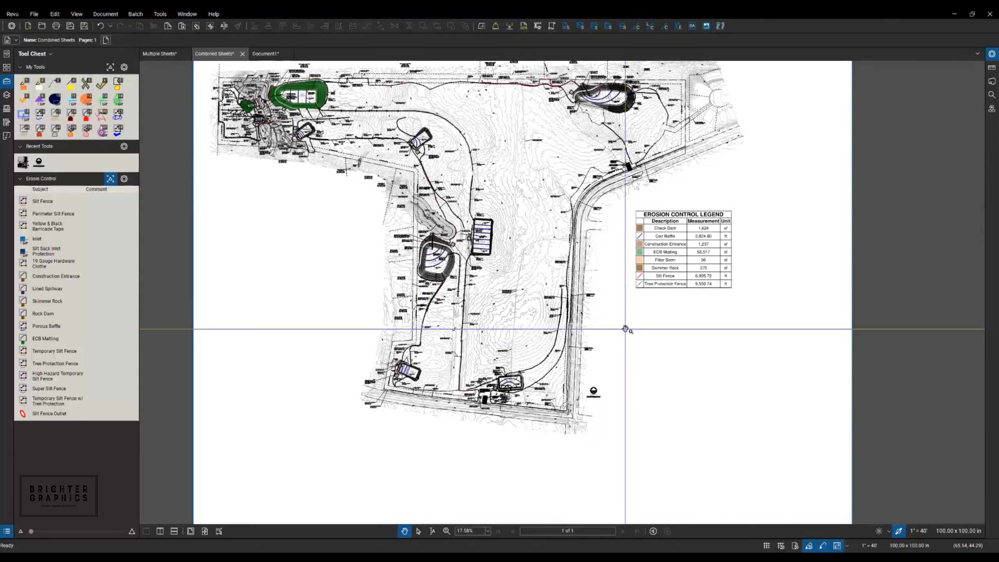
# - Flatten the pasted snapshot into the Combined Sheets page
pyautogui.moveTo(634, 333); pyautogui.dragTo(668, 397)
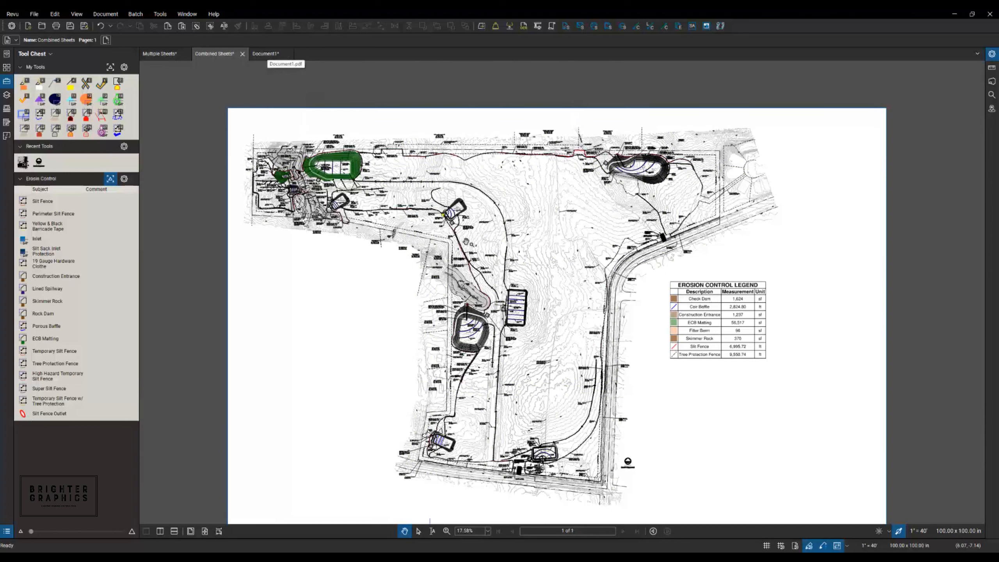
pyautogui.click(572, 425)
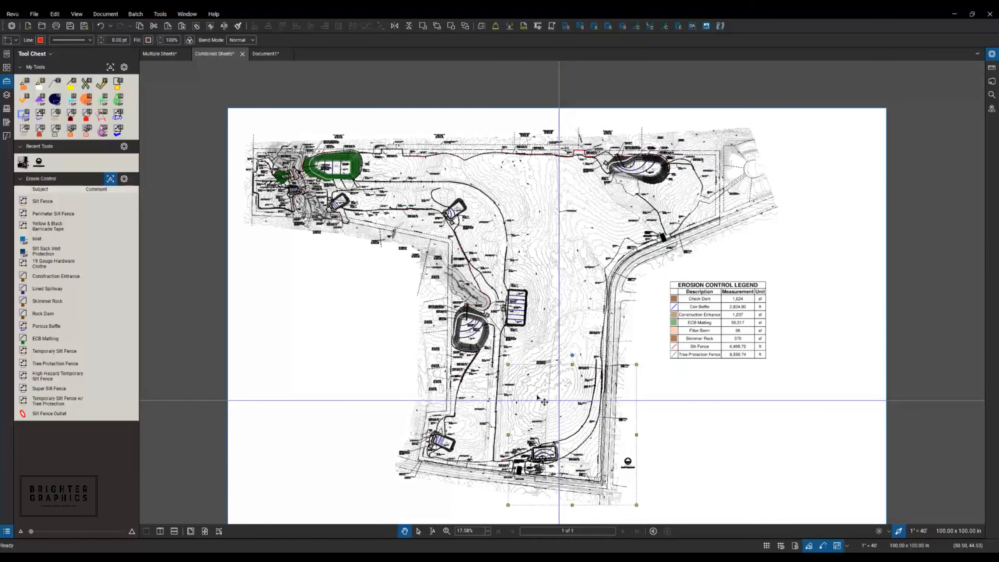
pyautogui.rightClick(542, 399)
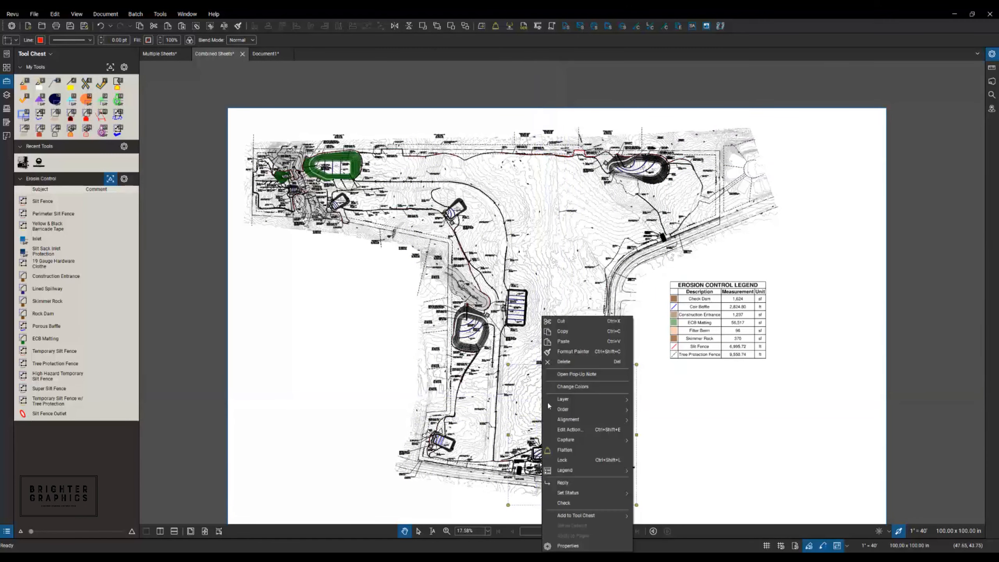
pyautogui.click(564, 450)
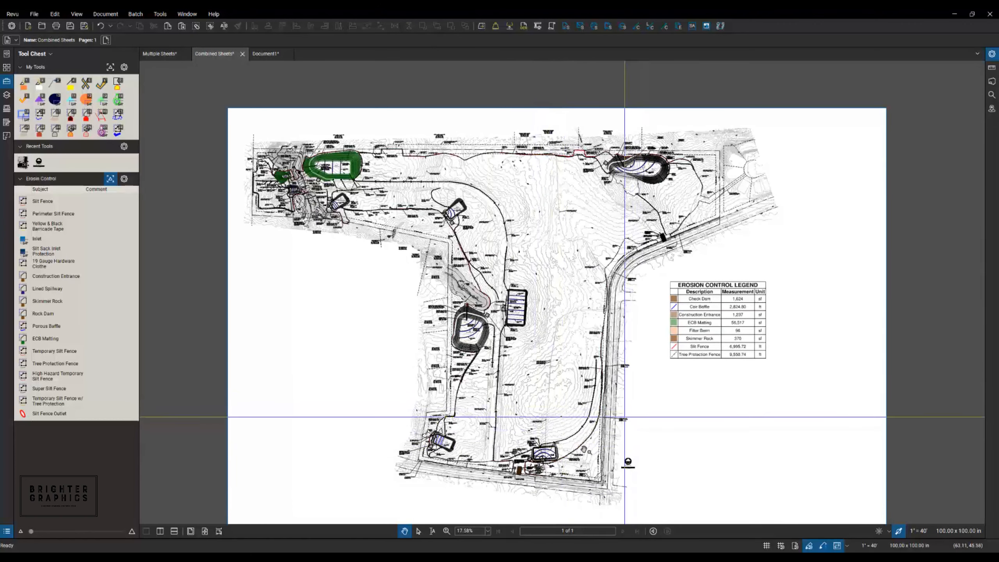
# - Show Document1's Markups List with its two snapshot images
pyautogui.moveTo(390, 538)
pyautogui.mouseDown()
pyautogui.moveTo(374, 425)
pyautogui.moveTo(366, 545)
pyautogui.mouseUp()
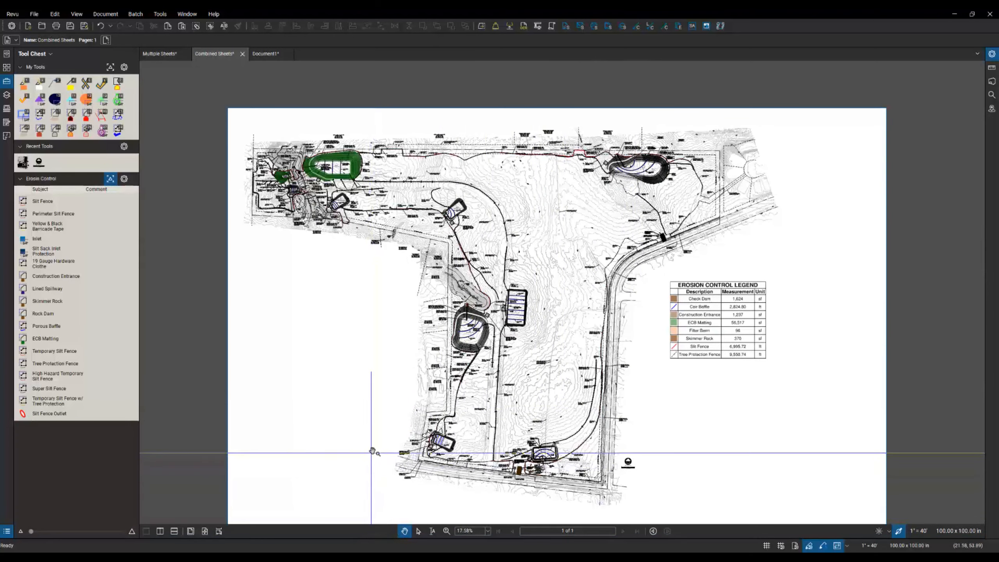
pyautogui.click(267, 58)
pyautogui.click(270, 539)
# - Select both snapshot rows, collapse the Markups List, and switch back to the Combined Sheets plan
pyautogui.click(67, 487)
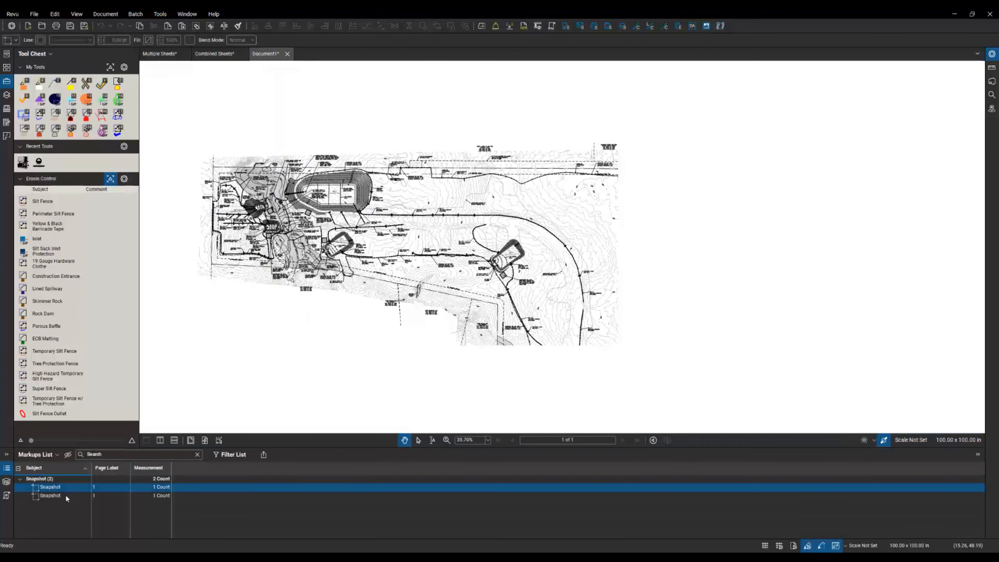
pyautogui.click(67, 495)
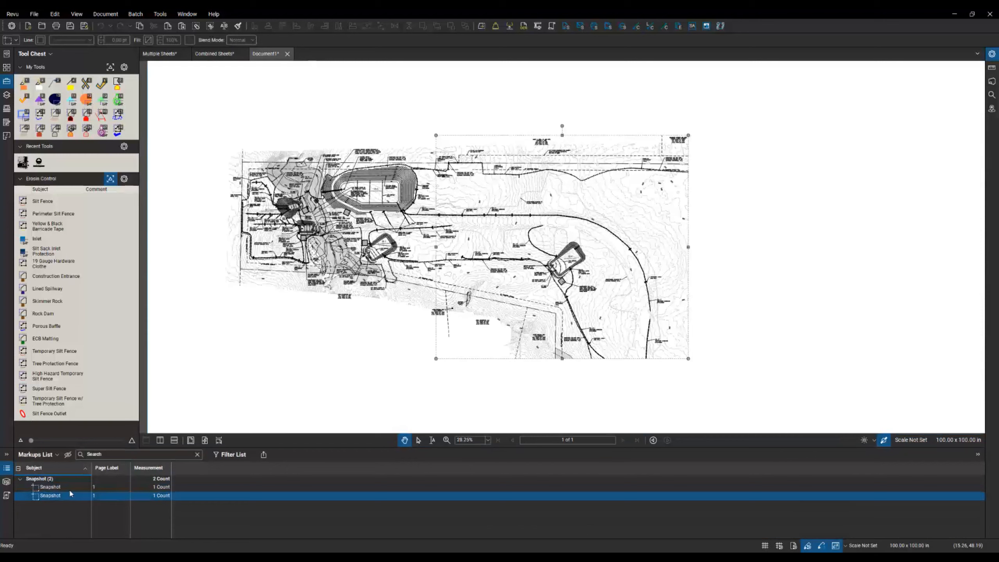
pyautogui.doubleClick(318, 446)
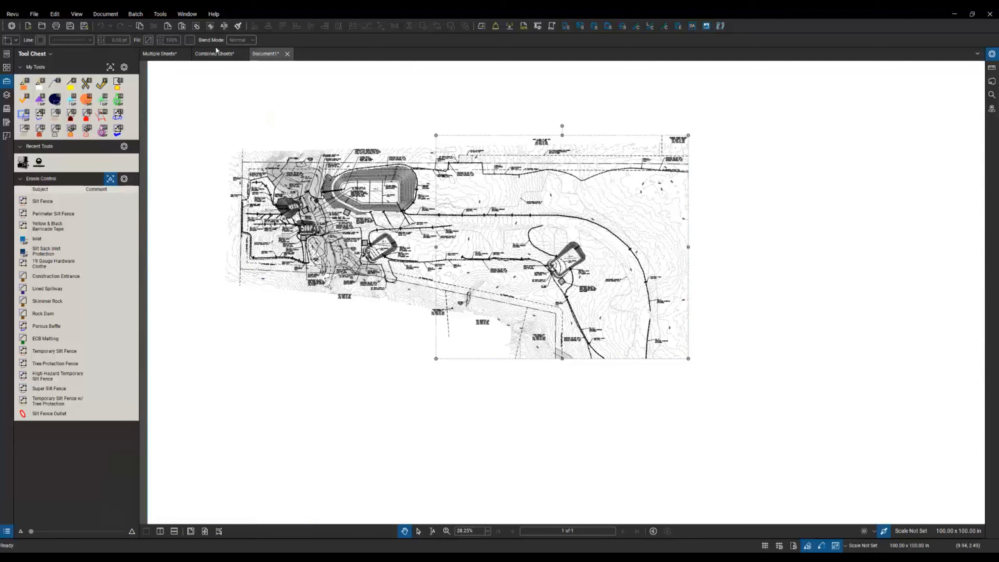
pyautogui.click(214, 54)
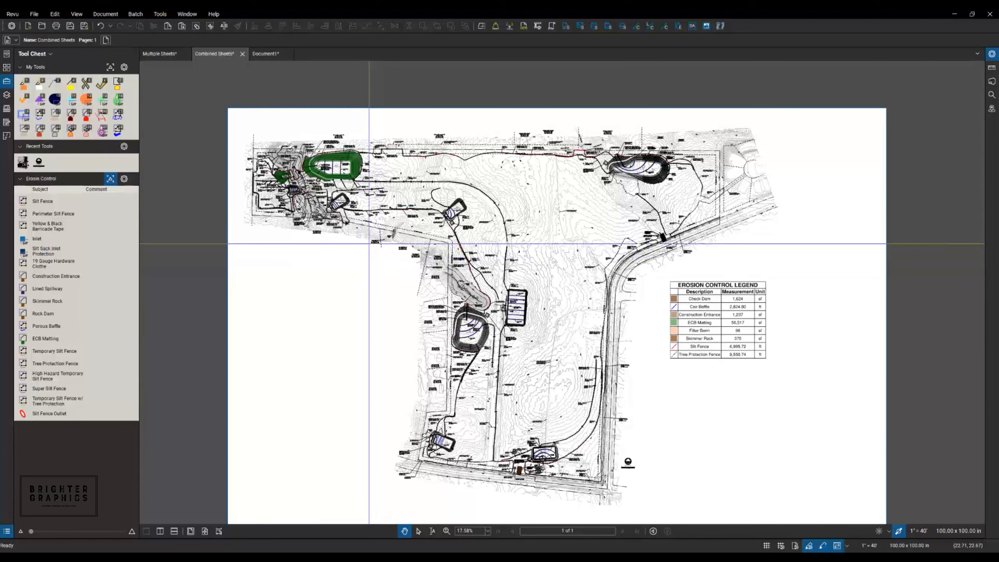
# - Toggle line weights off and back on while zoomed into the site plan
pyautogui.scroll(10, 275, 157)
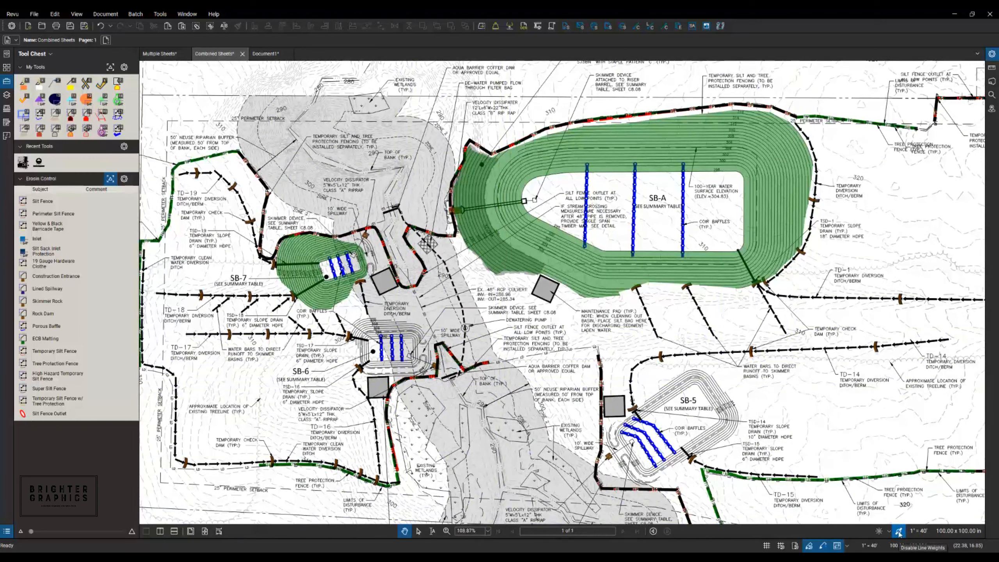
pyautogui.click(899, 532)
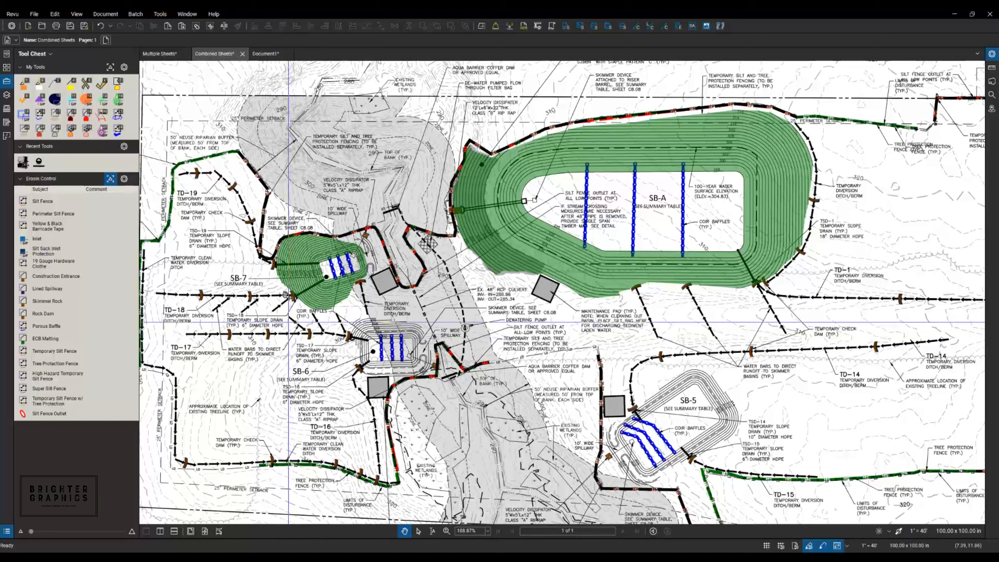
pyautogui.scroll(3, 333, 221)
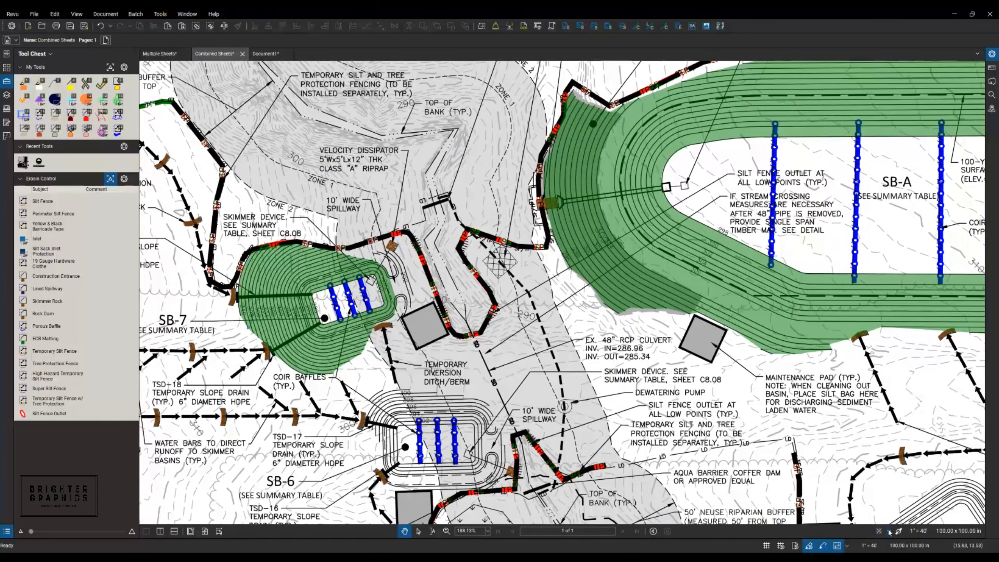
pyautogui.click(899, 532)
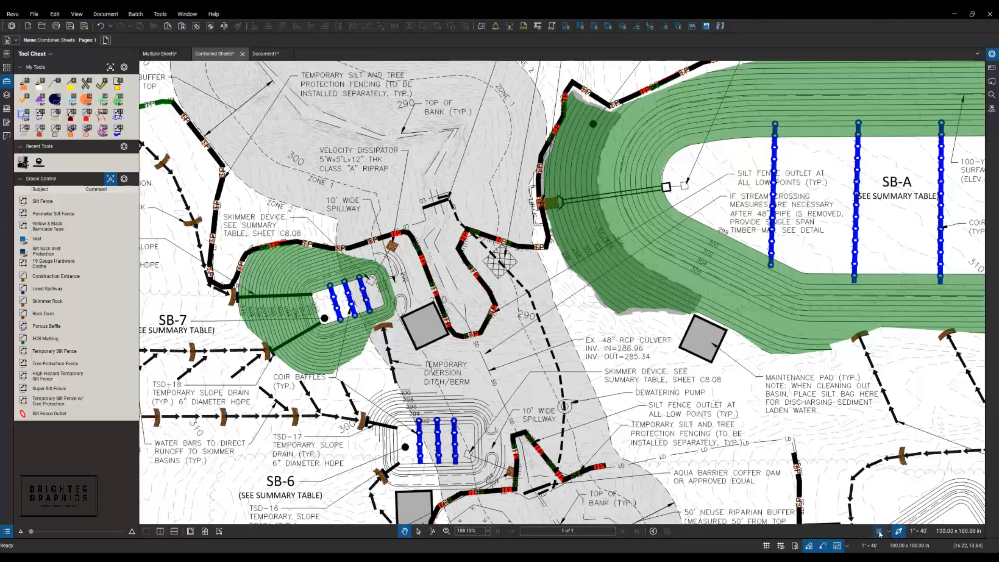
# - Turn on the Dimmer and set the base drawing dimming to 30%
pyautogui.click(879, 531)
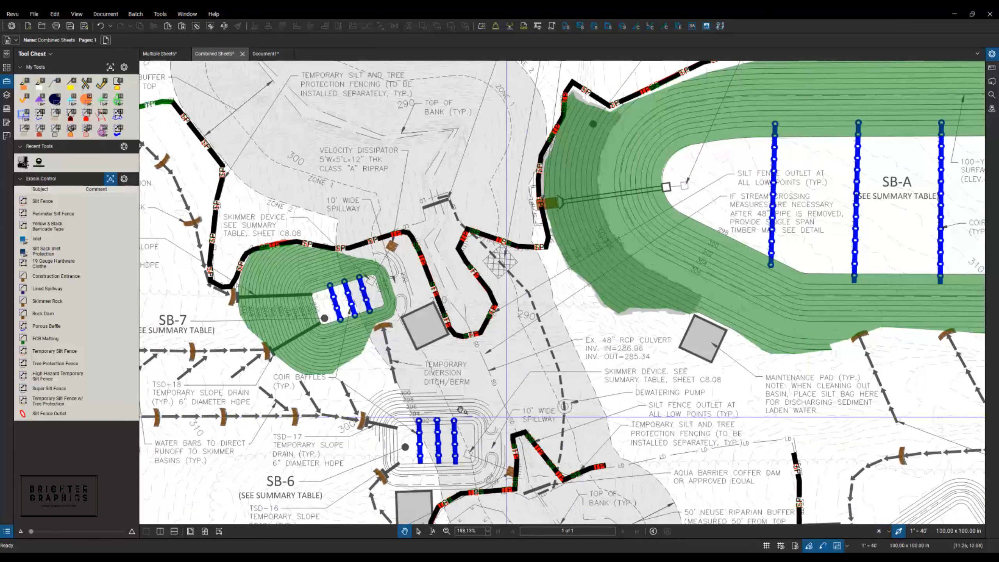
pyautogui.scroll(-8, 487, 405)
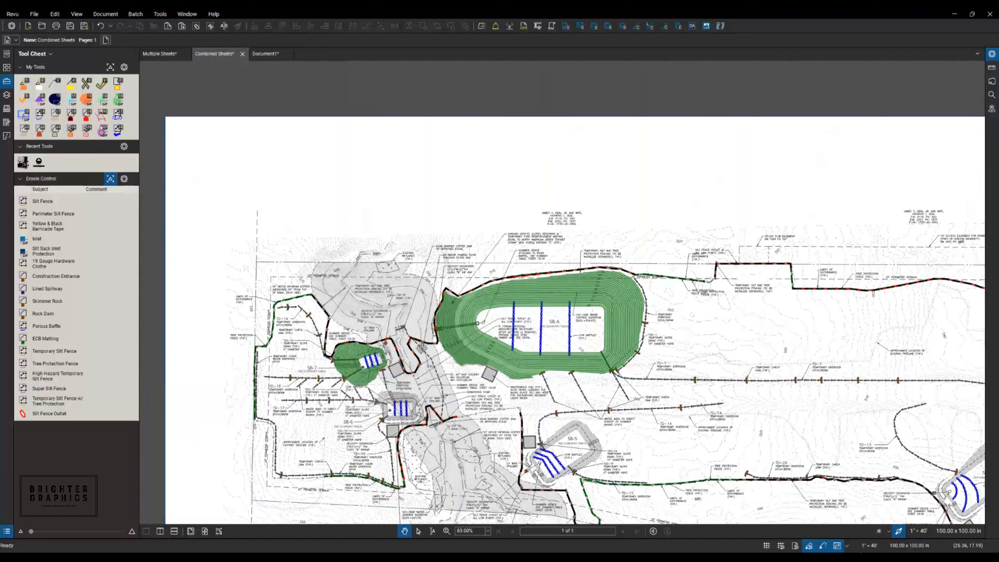
pyautogui.click(889, 532)
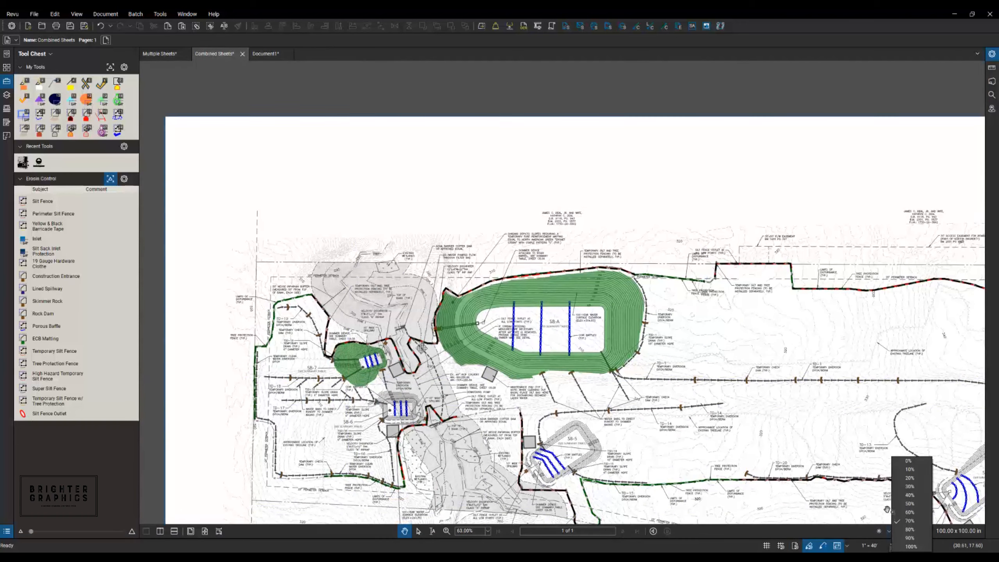
pyautogui.click(907, 487)
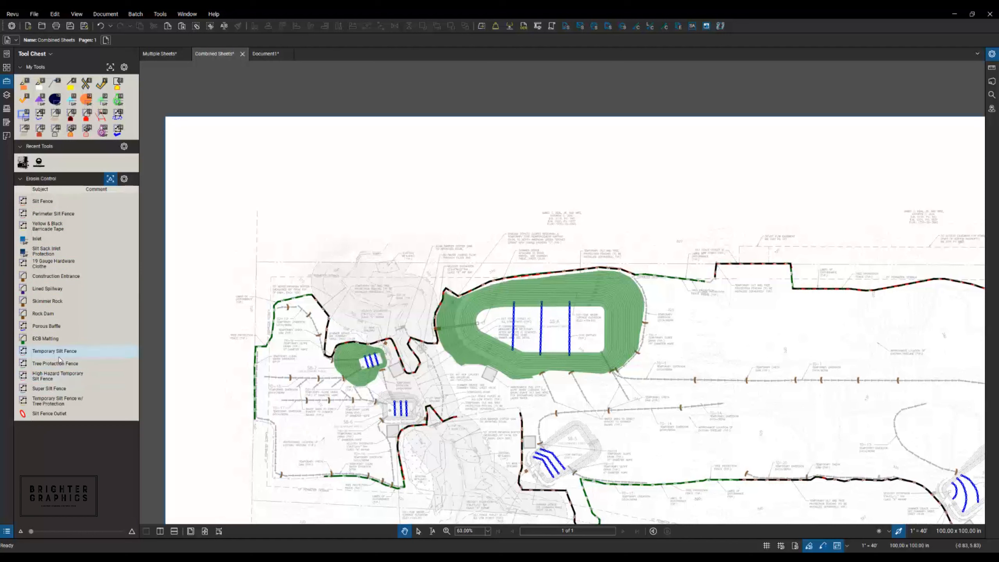
# - Outline the basin around the three baffles with the ECB Matting area tool
pyautogui.click(44, 339)
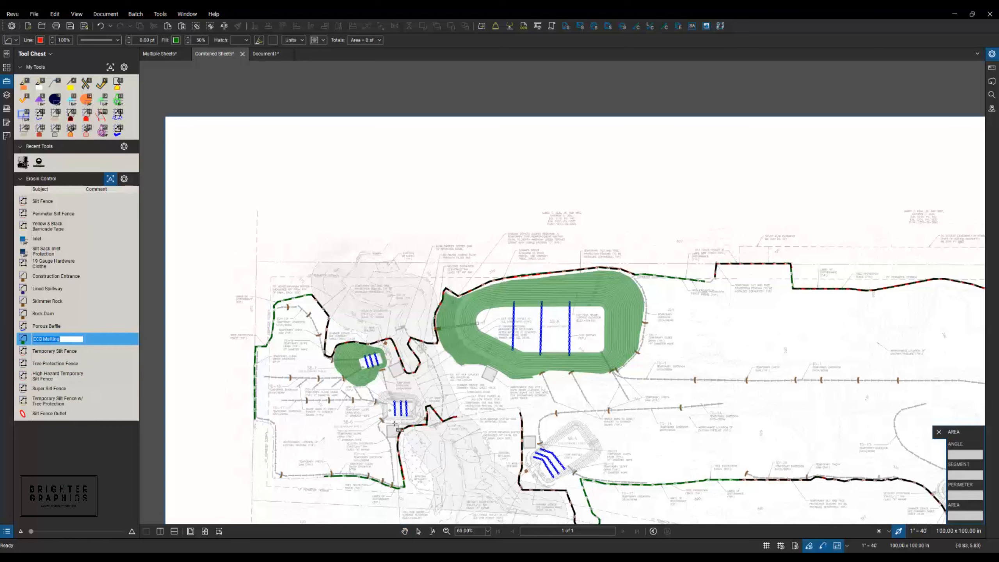
pyautogui.scroll(9, 391, 414)
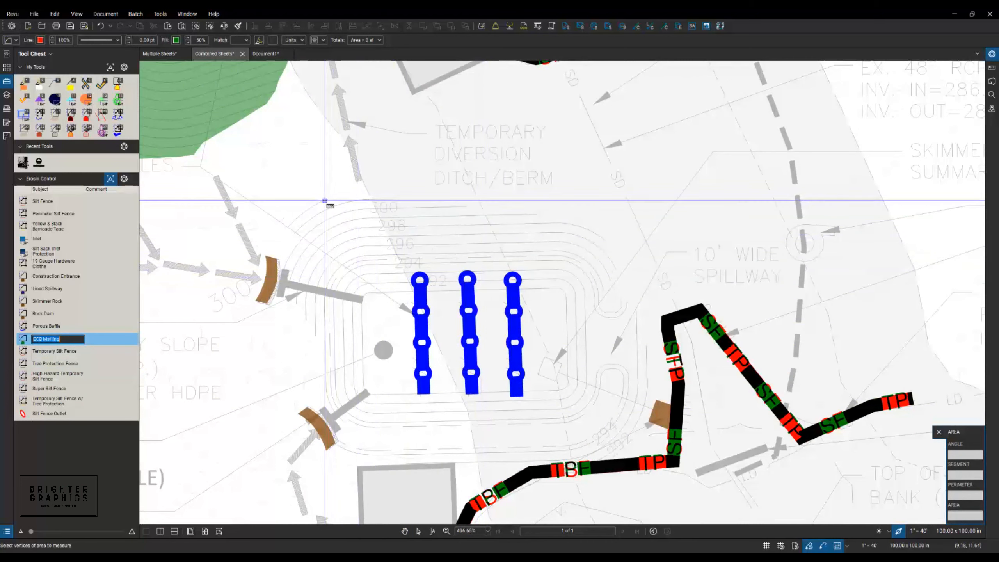
pyautogui.click(358, 200)
pyautogui.click(397, 199)
pyautogui.click(467, 207)
pyautogui.click(537, 214)
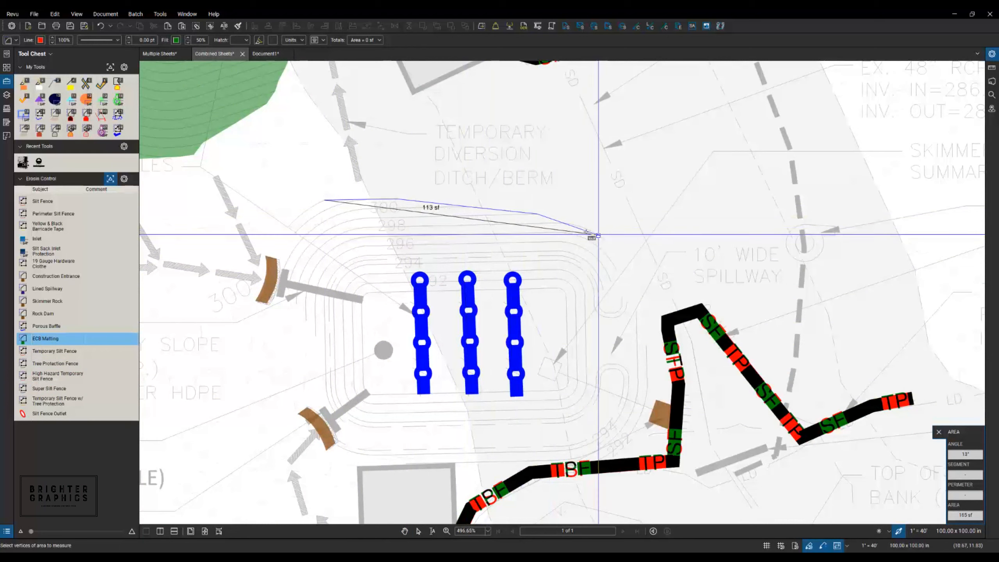
pyautogui.click(578, 226)
pyautogui.click(605, 239)
pyautogui.click(609, 250)
pyautogui.click(615, 276)
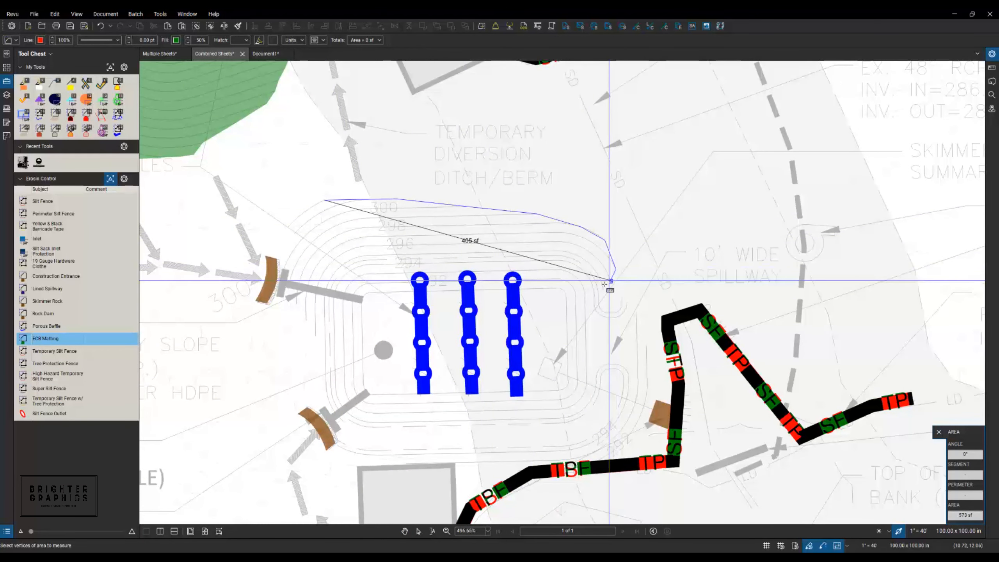
pyautogui.click(605, 288)
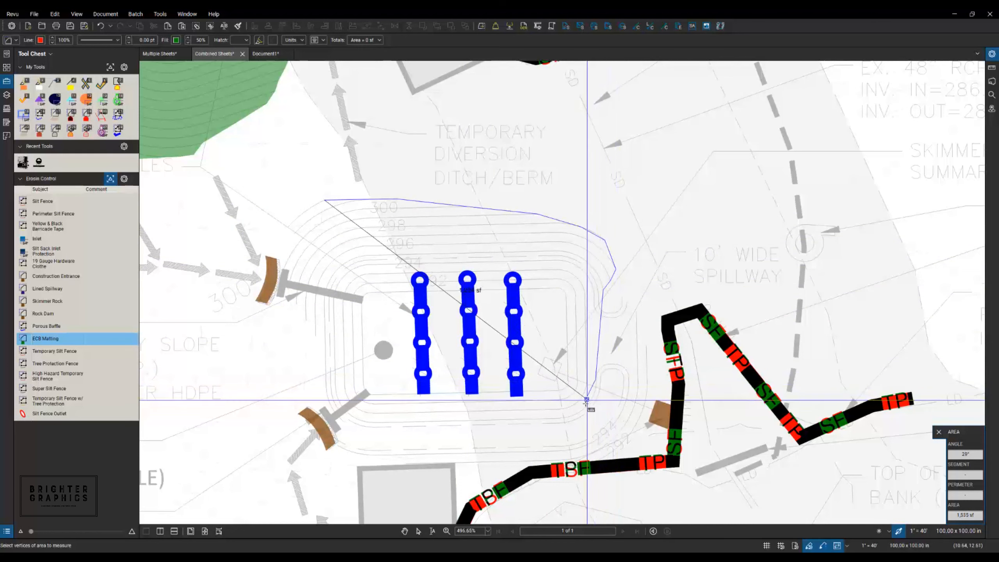
pyautogui.click(561, 416)
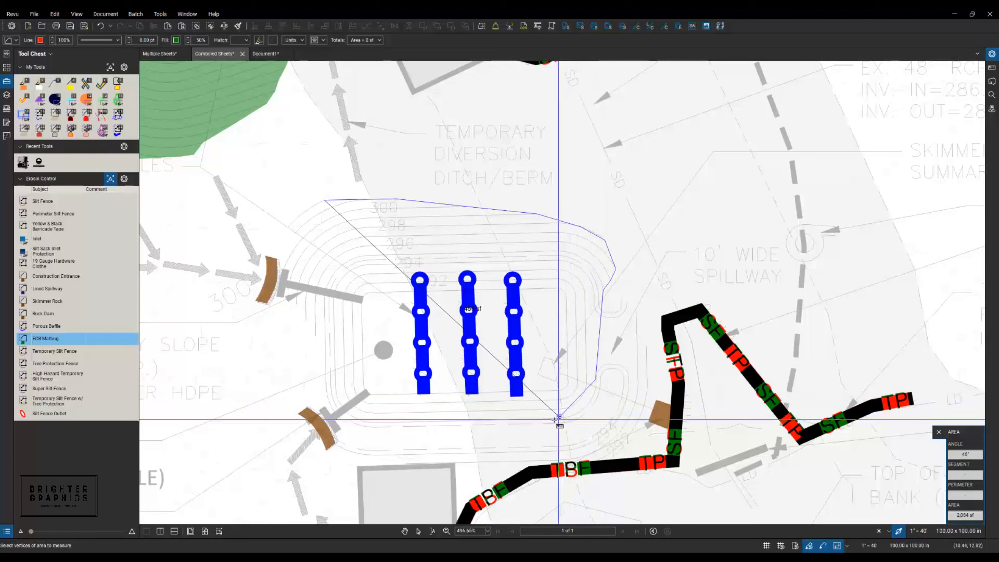
pyautogui.click(372, 422)
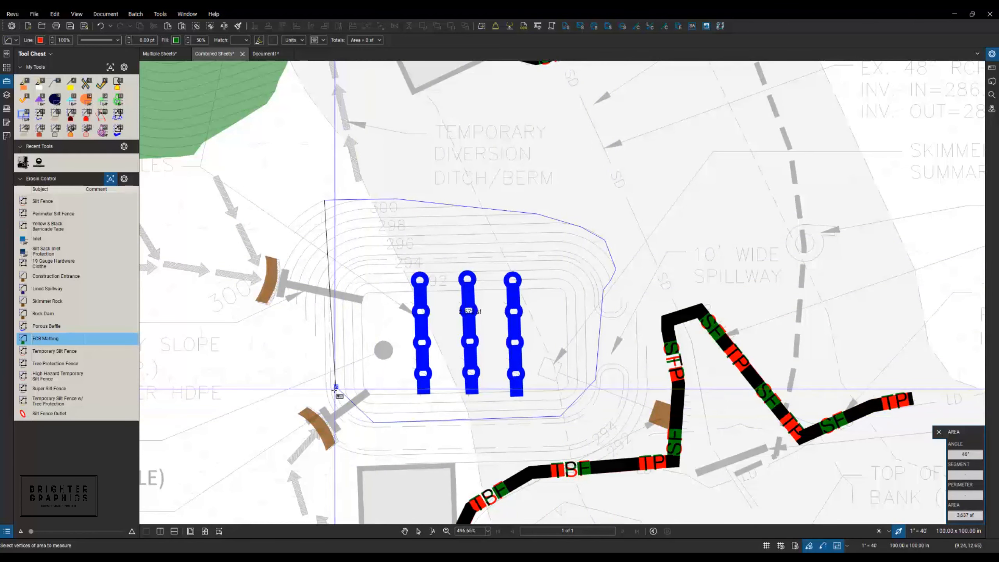
pyautogui.click(344, 422)
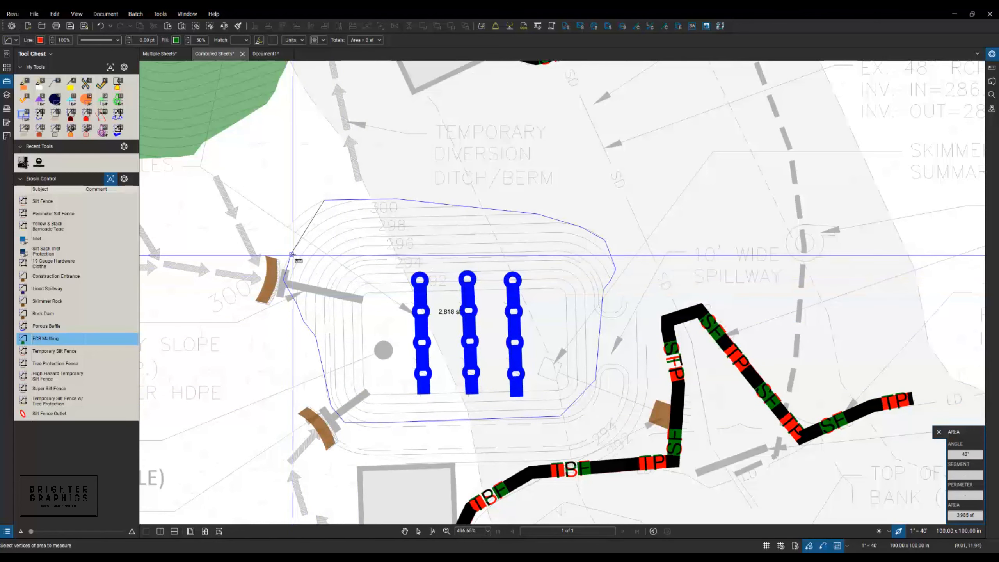
pyautogui.doubleClick(287, 227)
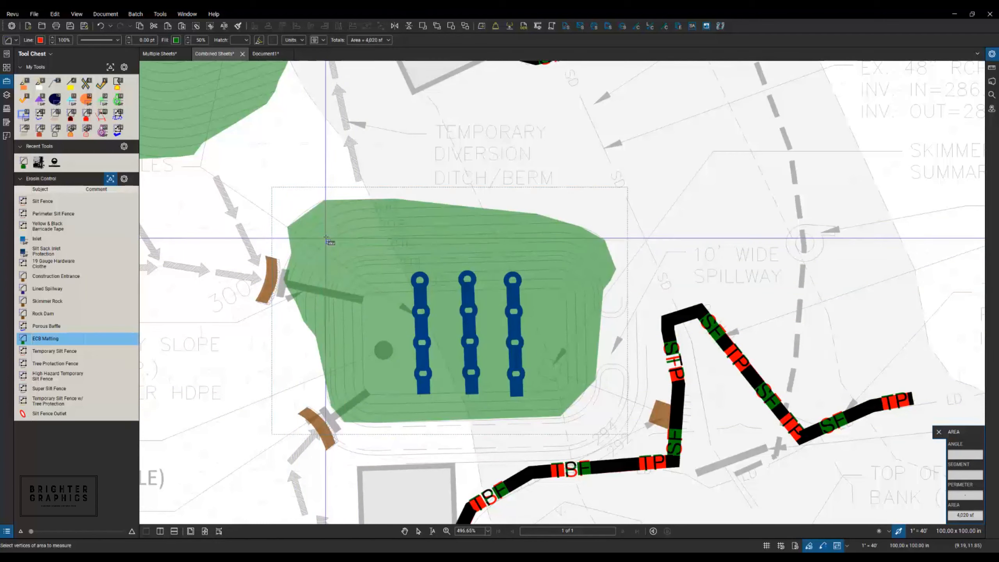
# - Adjust the ECB Matting area's lower-right edge so it measures about 4,044 sf
pyautogui.press('Escape')
pyautogui.click(578, 400)
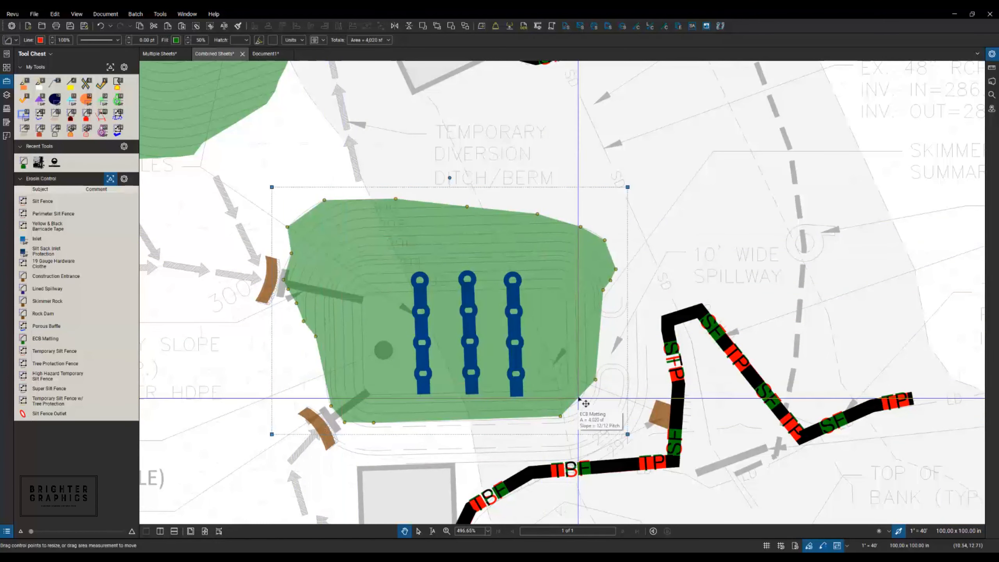
pyautogui.rightClick(576, 401)
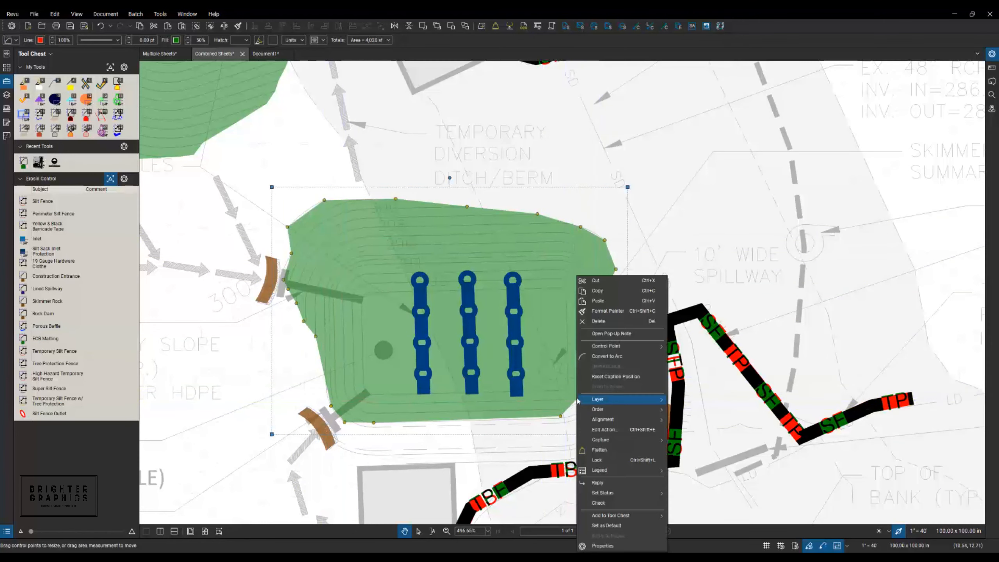
pyautogui.click(602, 357)
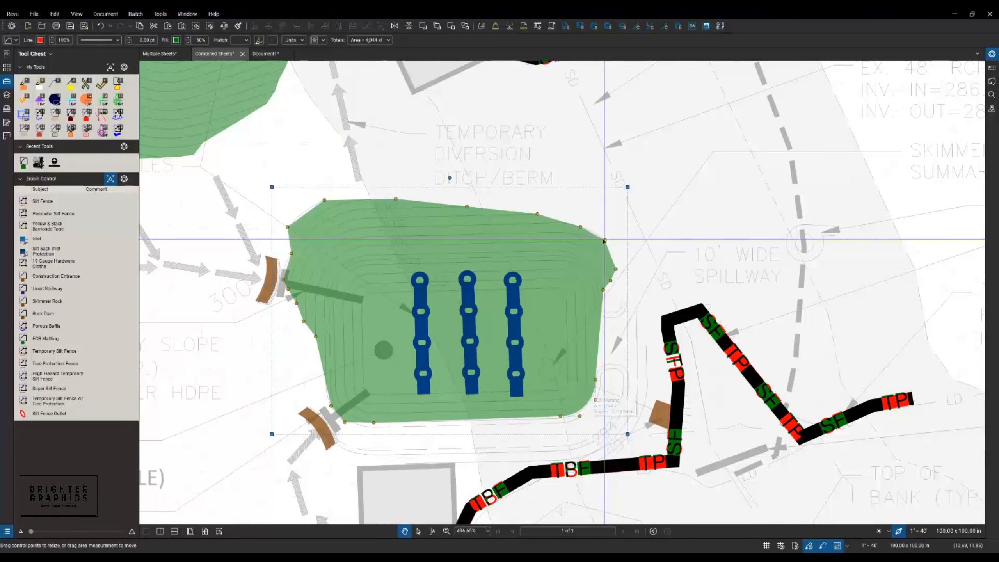
# - Open the Measurements panel and choose the Polygon Cutout area option
pyautogui.click(991, 69)
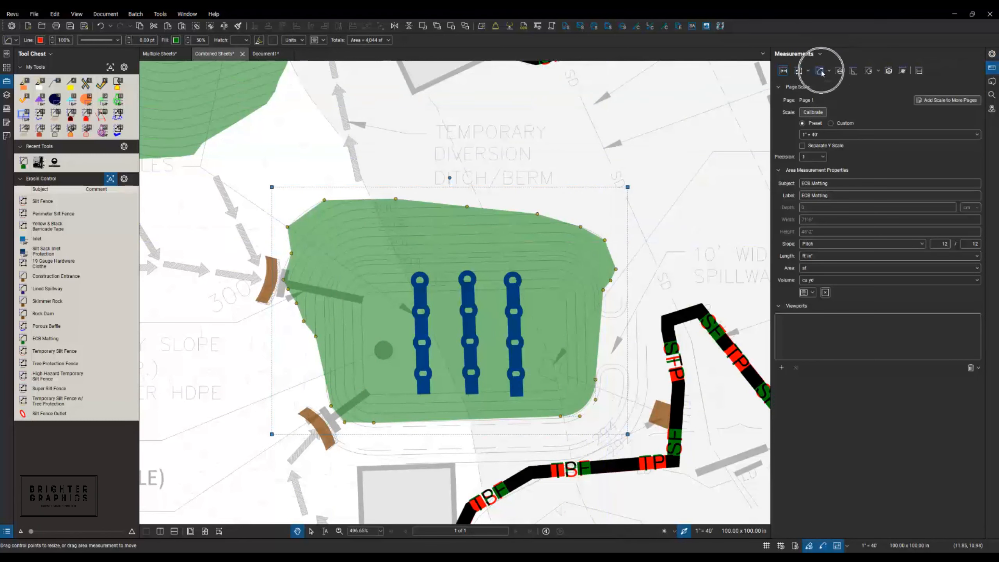
pyautogui.click(829, 72)
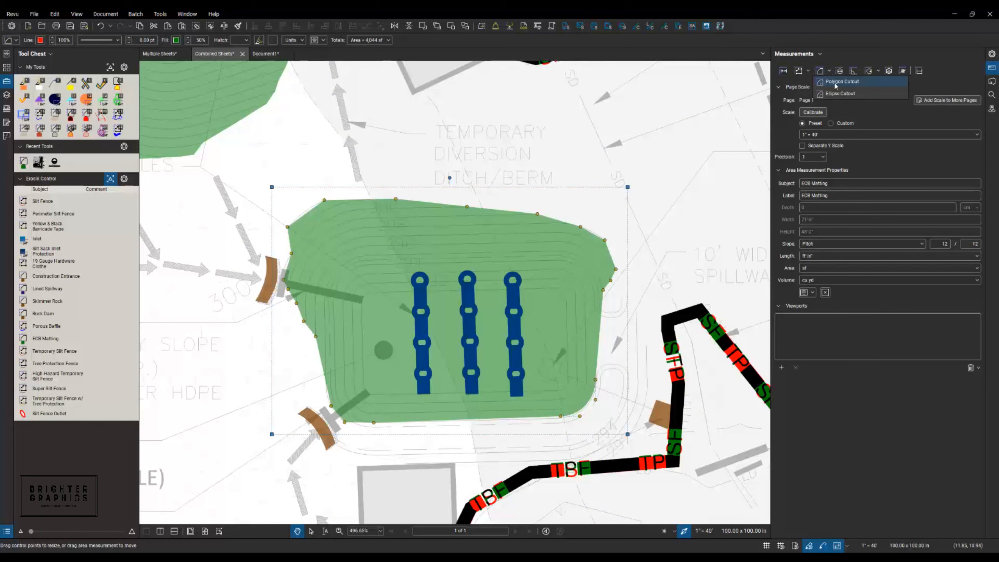
pyautogui.click(835, 84)
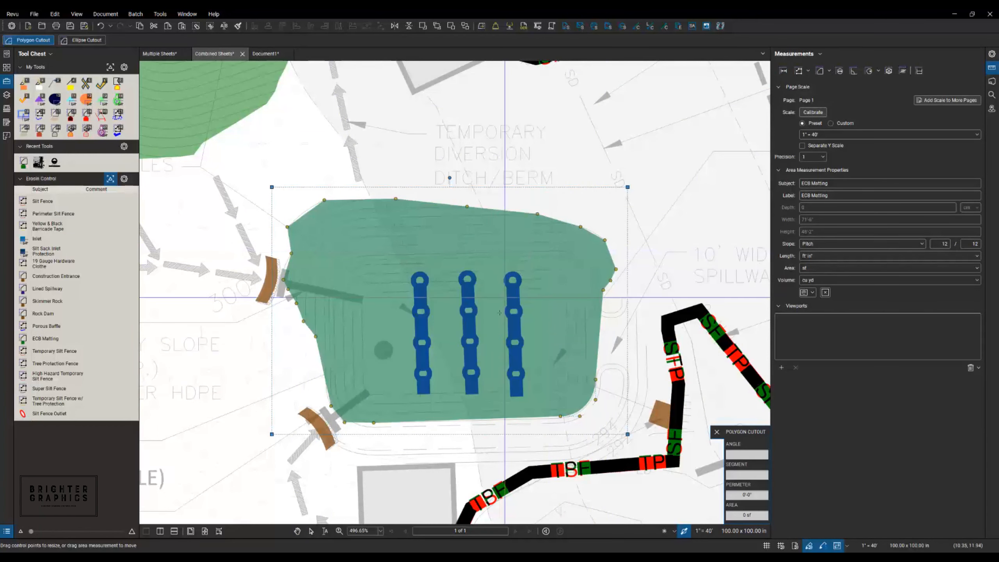
pyautogui.scroll(3, 458, 385)
pyautogui.scroll(-4, 464, 384)
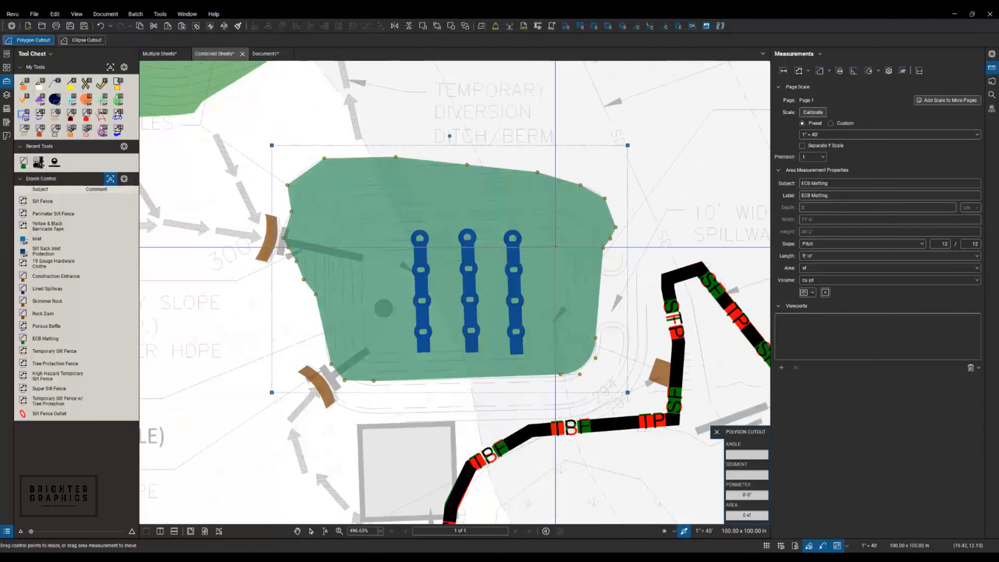
# - Cut the flat basin floor out of the matting area, leaving about 2,676 sf
pyautogui.click(555, 247)
pyautogui.click(566, 256)
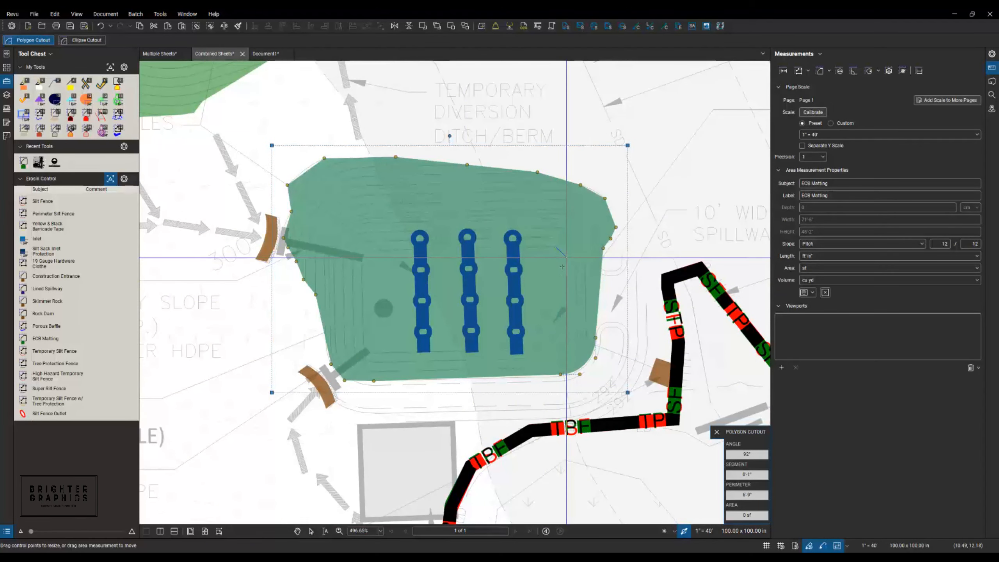
pyautogui.click(566, 341)
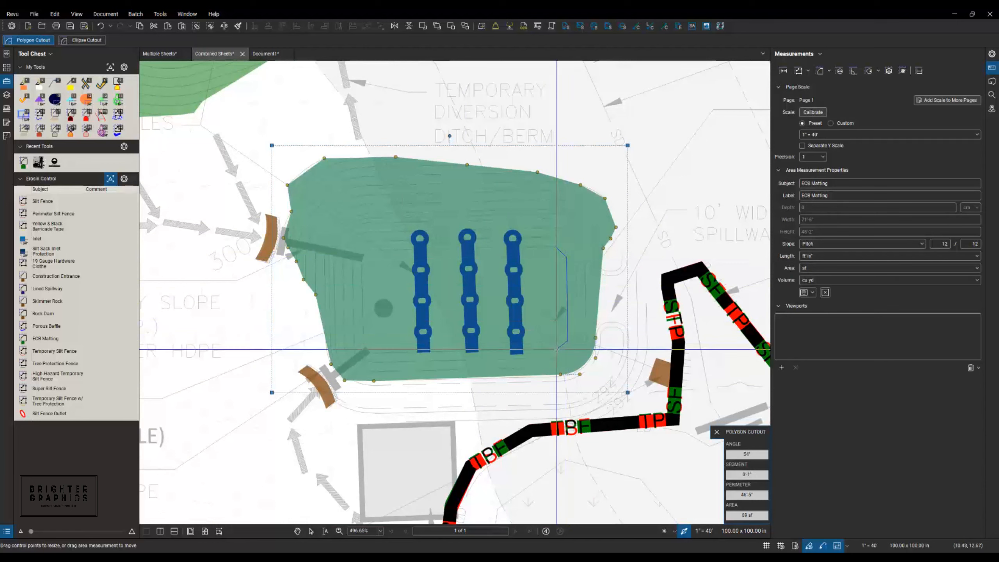
pyautogui.click(559, 349)
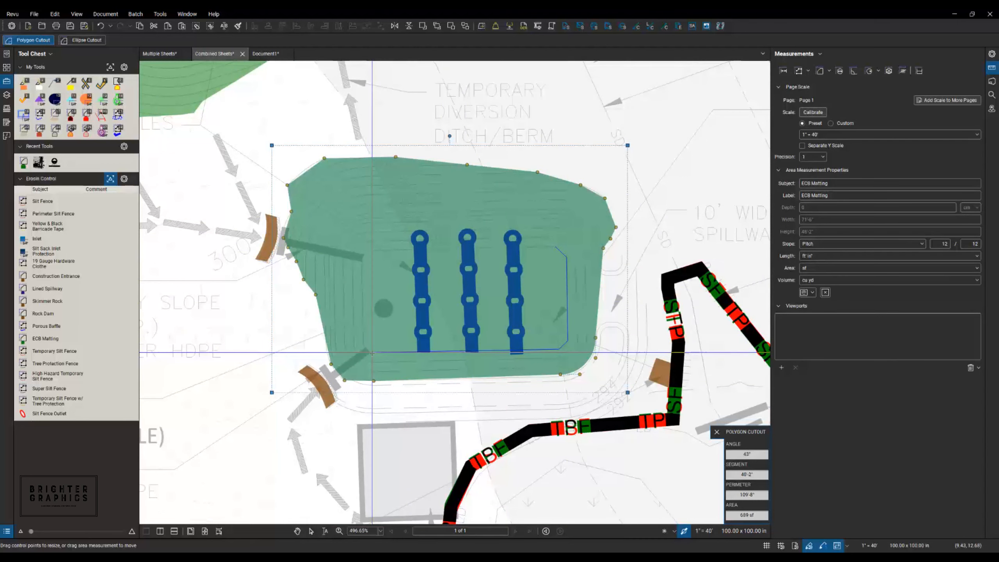
pyautogui.click(363, 343)
pyautogui.click(362, 262)
pyautogui.click(370, 254)
pyautogui.click(373, 249)
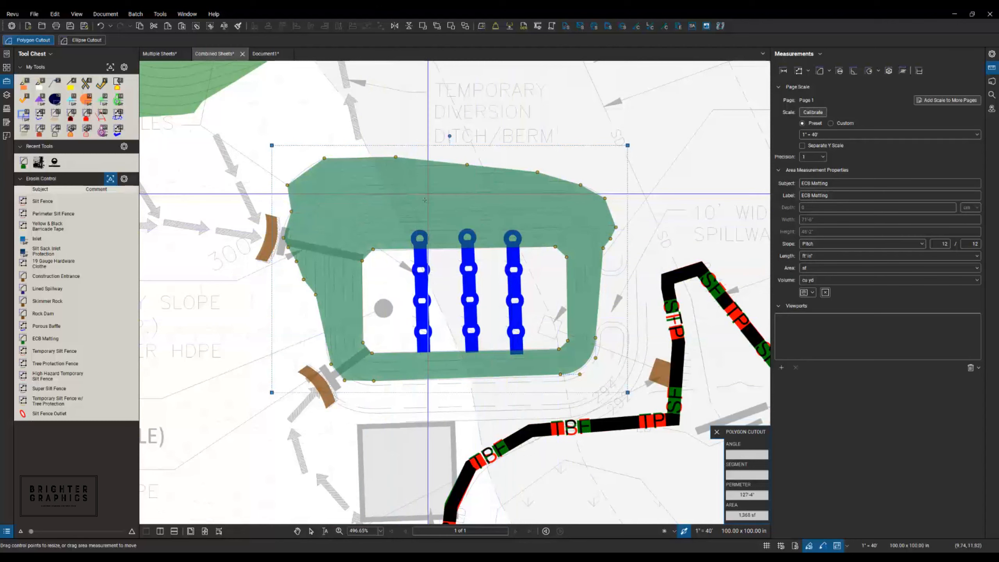
pyautogui.press('Escape')
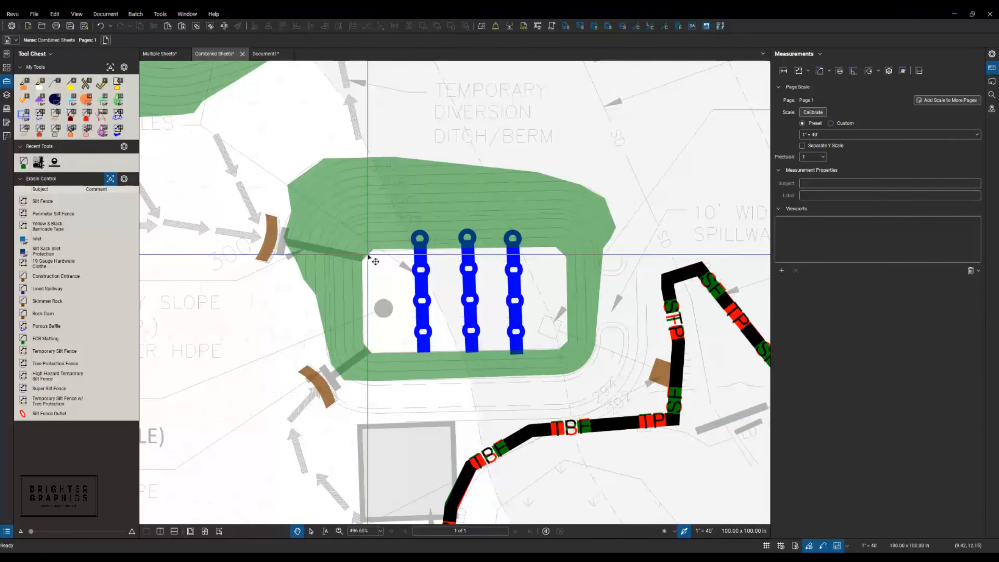
pyautogui.click(368, 257)
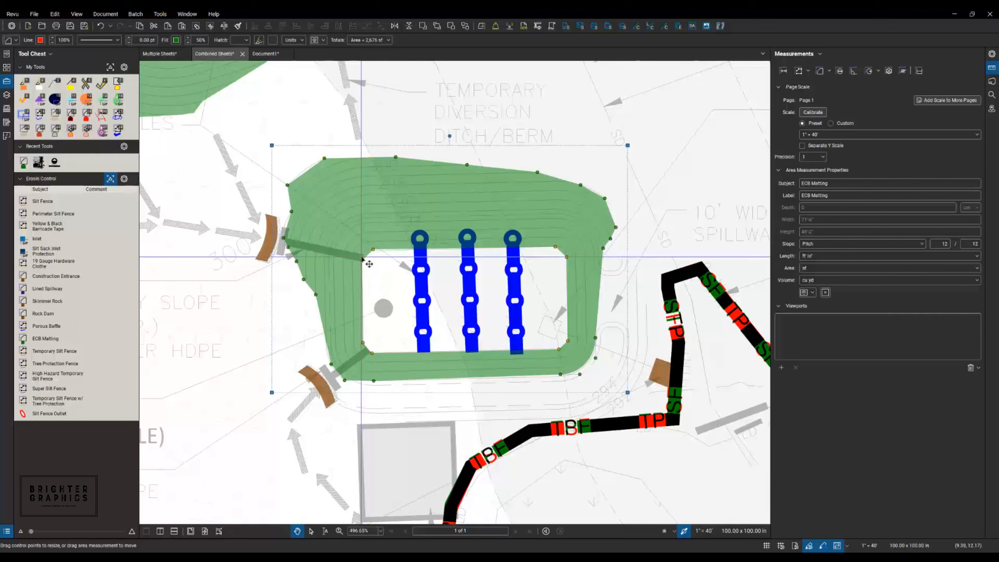
pyautogui.click(426, 270)
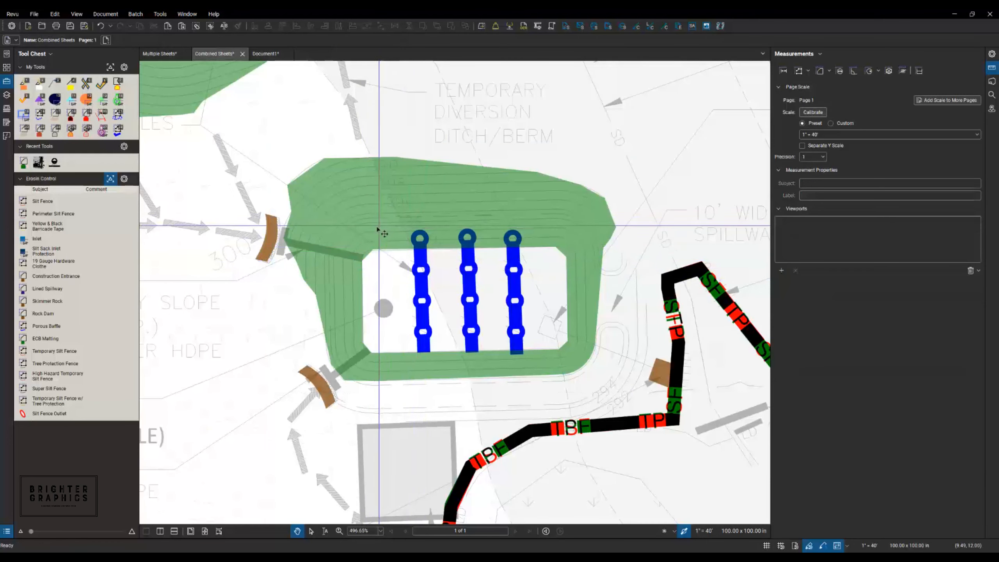
pyautogui.scroll(-5, 383, 225)
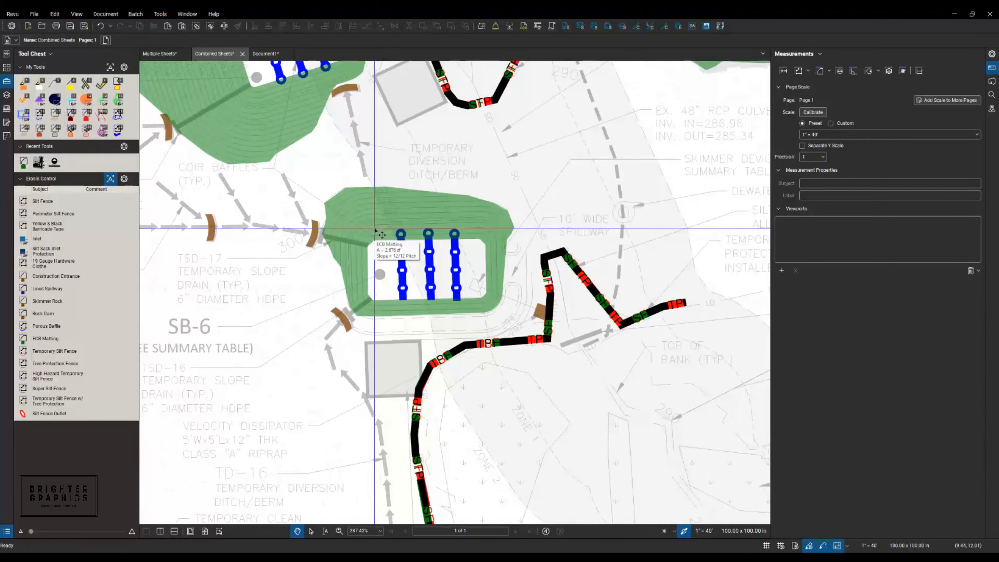
pyautogui.scroll(-2, 374, 230)
pyautogui.click(376, 225)
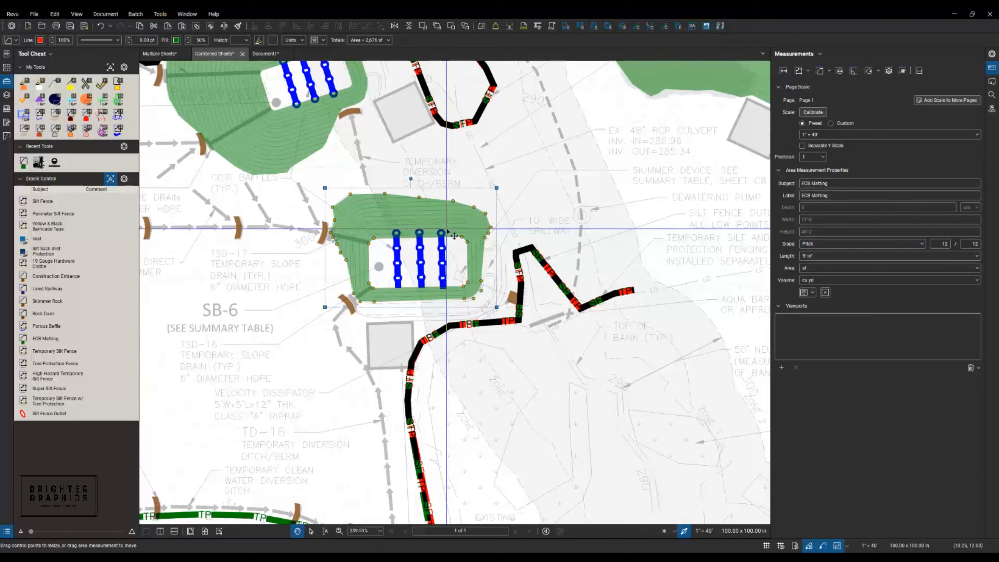
pyautogui.scroll(-6, 360, 290)
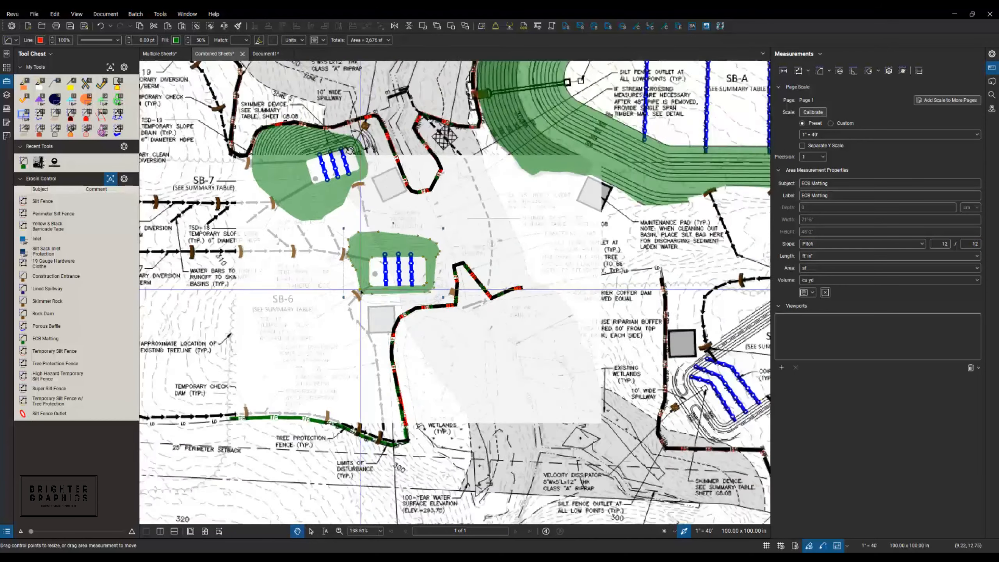
pyautogui.scroll(-3, 359, 290)
pyautogui.moveTo(398, 430); pyautogui.dragTo(252, 389)
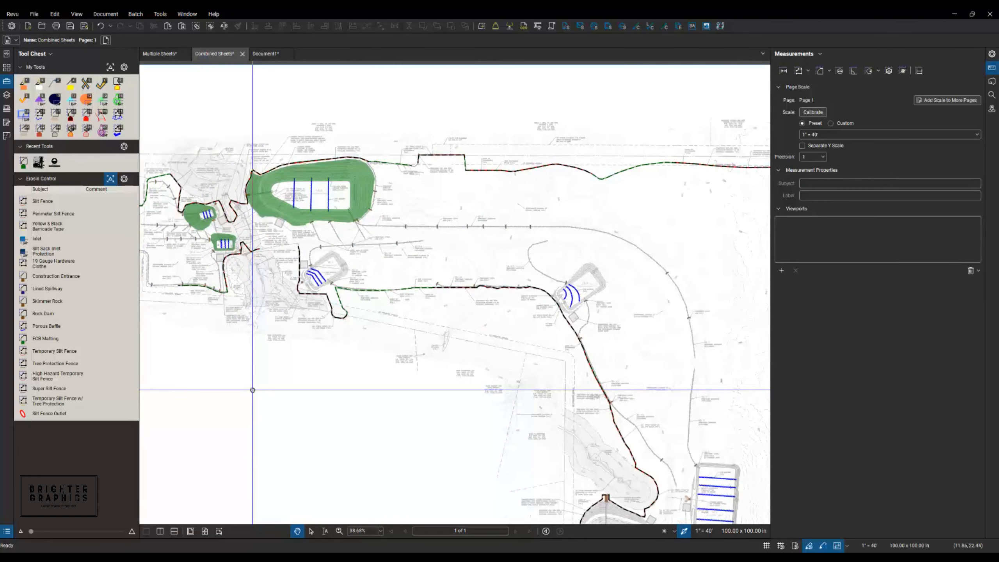
pyautogui.moveTo(343, 383)
pyautogui.mouseDown()
pyautogui.moveTo(342, 362)
pyautogui.moveTo(241, 263)
pyautogui.mouseUp()
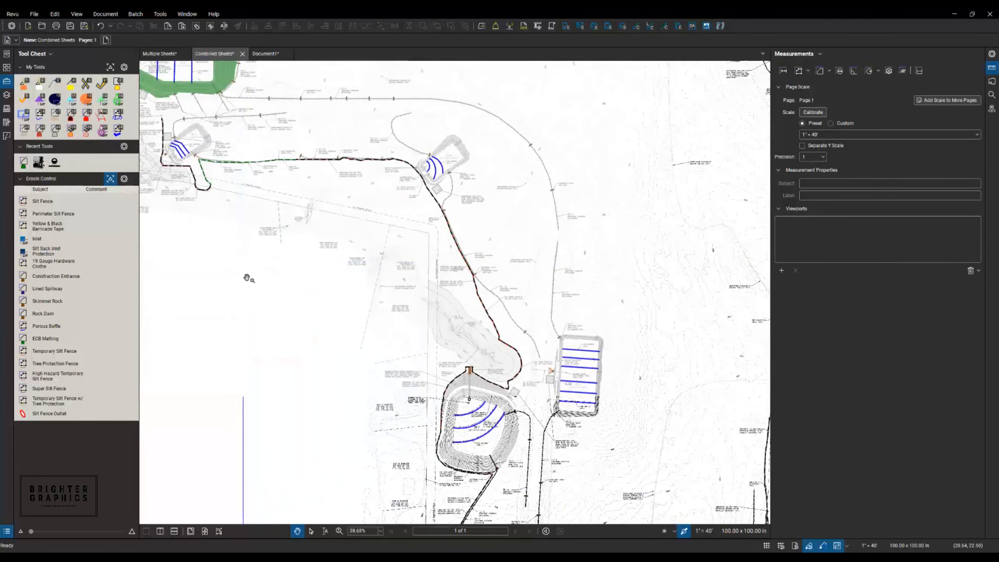
pyautogui.scroll(-4, 247, 303)
pyautogui.scroll(4, 586, 360)
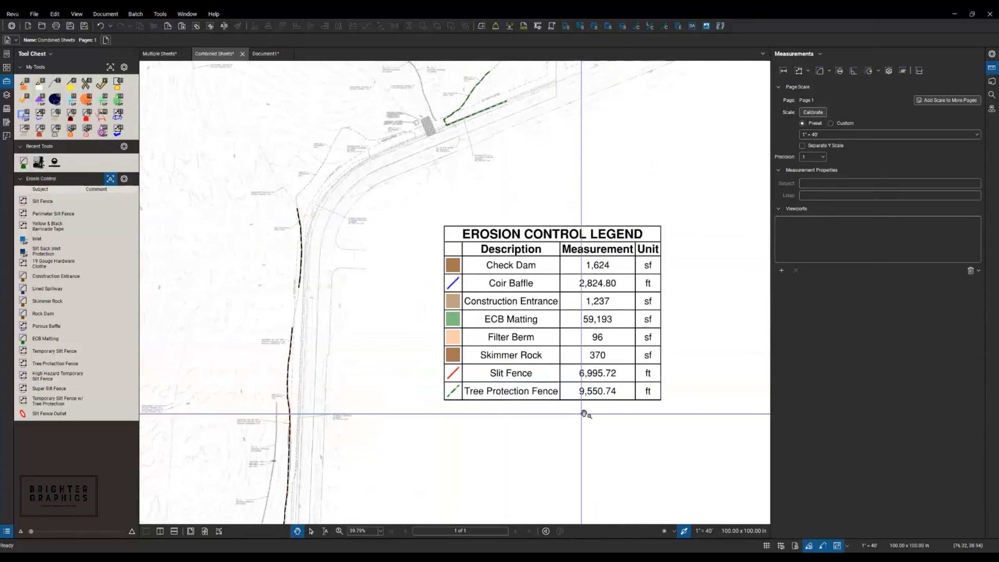
pyautogui.scroll(-3, 588, 411)
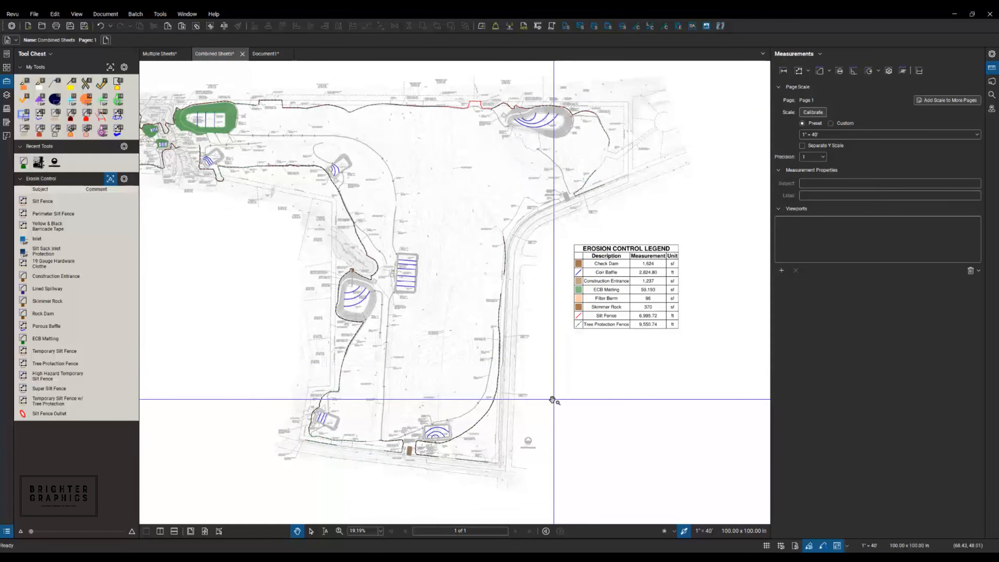
pyautogui.scroll(4, 526, 455)
pyautogui.scroll(4, 526, 458)
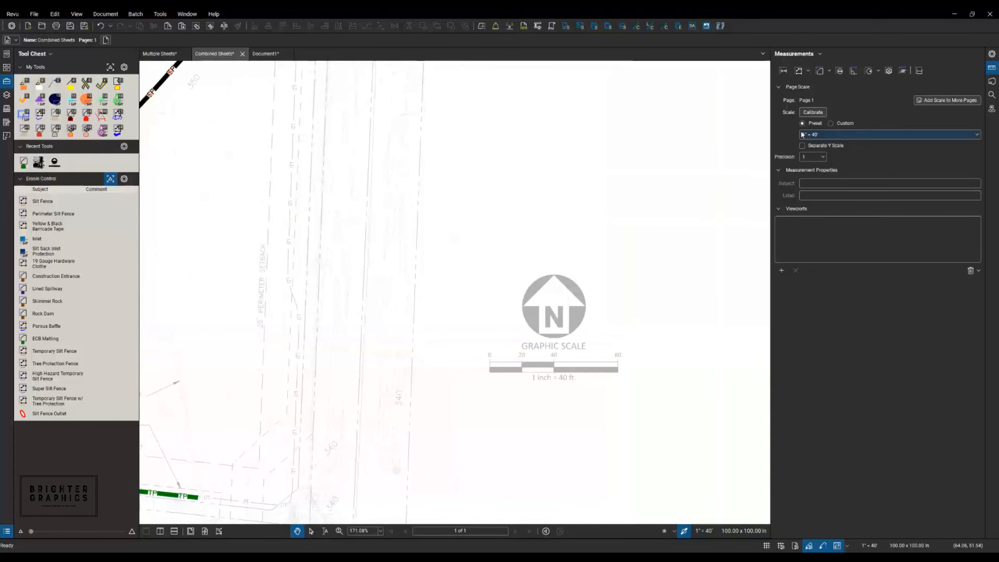
# - Calibrate the page scale using the graphic scale bar's 0–80 span as 80 ft
pyautogui.click(813, 113)
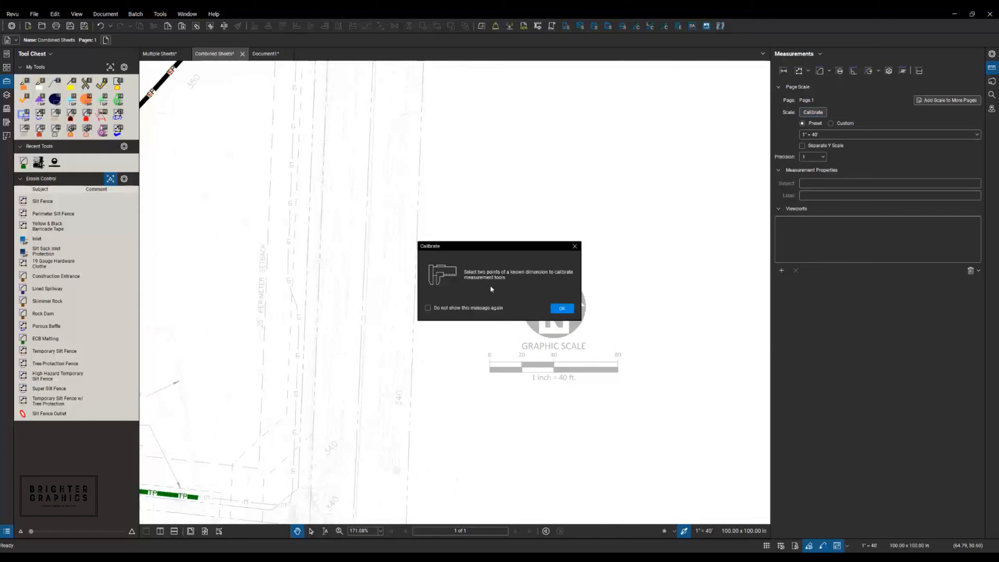
pyautogui.click(562, 309)
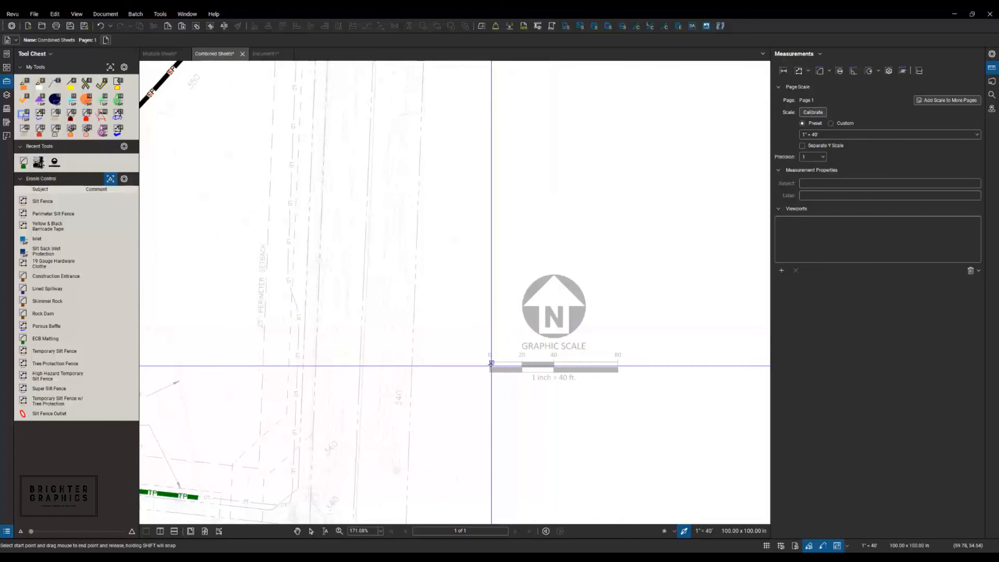
pyautogui.scroll(5, 558, 364)
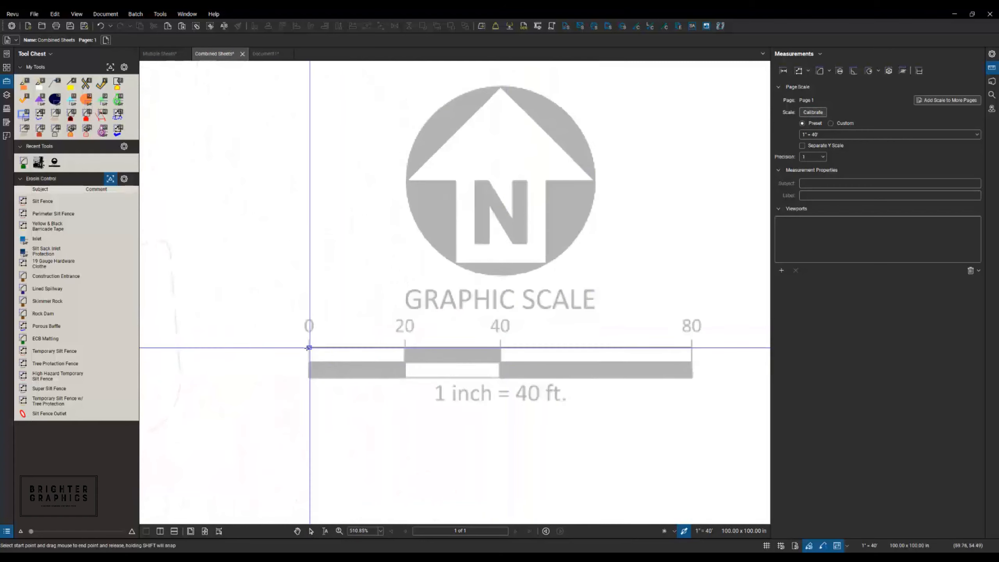
pyautogui.moveTo(310, 347); pyautogui.dragTo(692, 348)
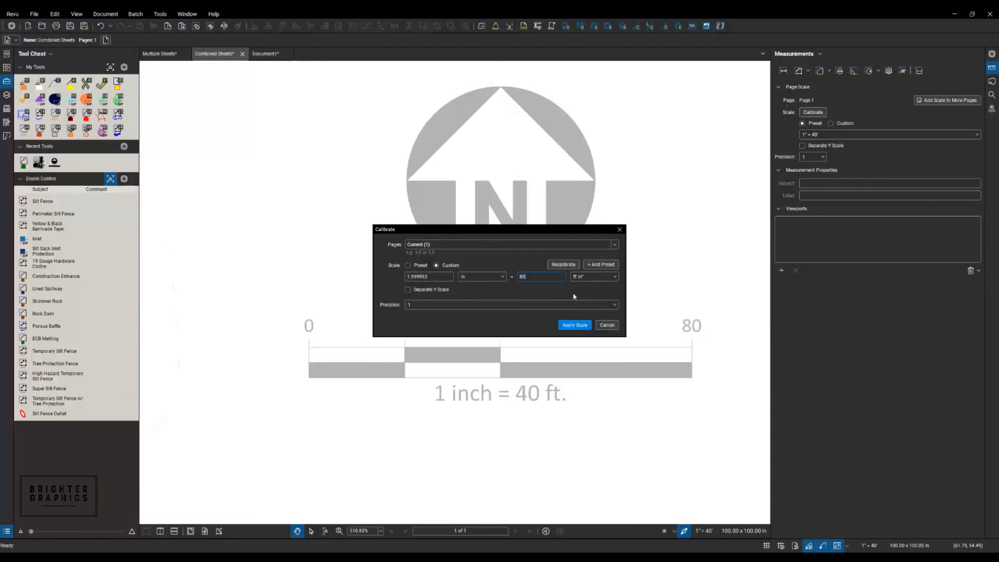
pyautogui.click(575, 325)
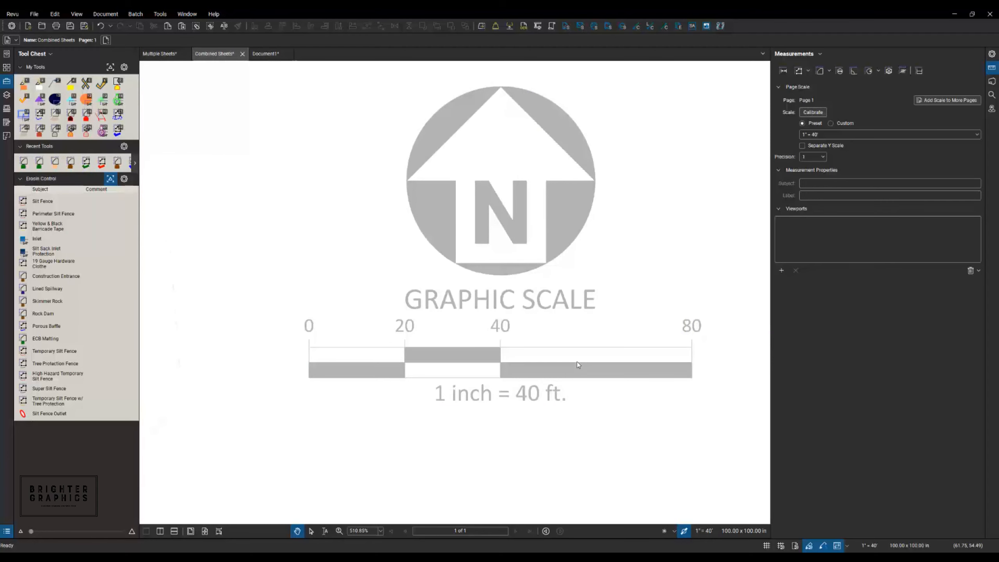
pyautogui.scroll(-10, 577, 361)
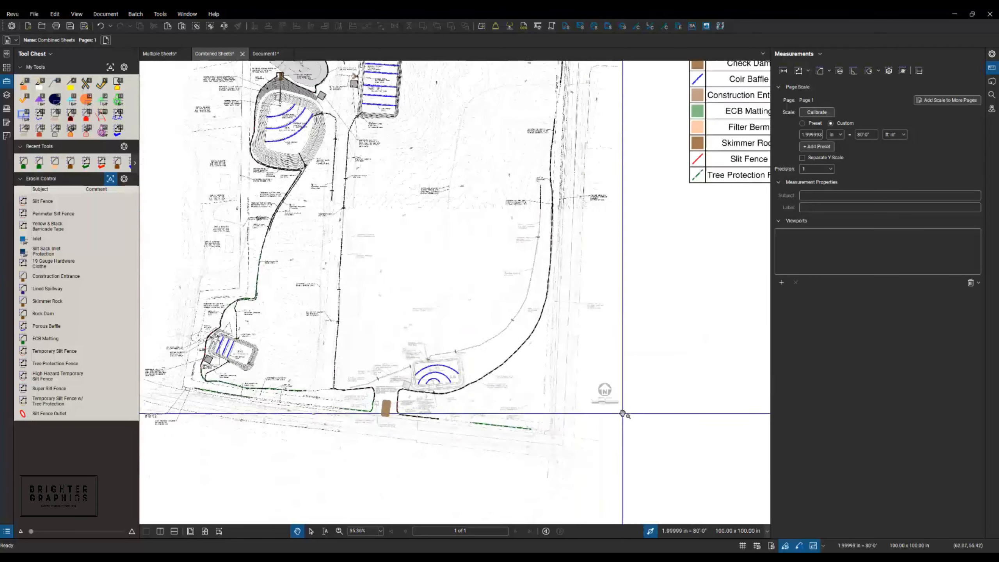
# - Zoom out to the full plan and open the Markups List with its measurement totals
pyautogui.scroll(-3, 659, 274)
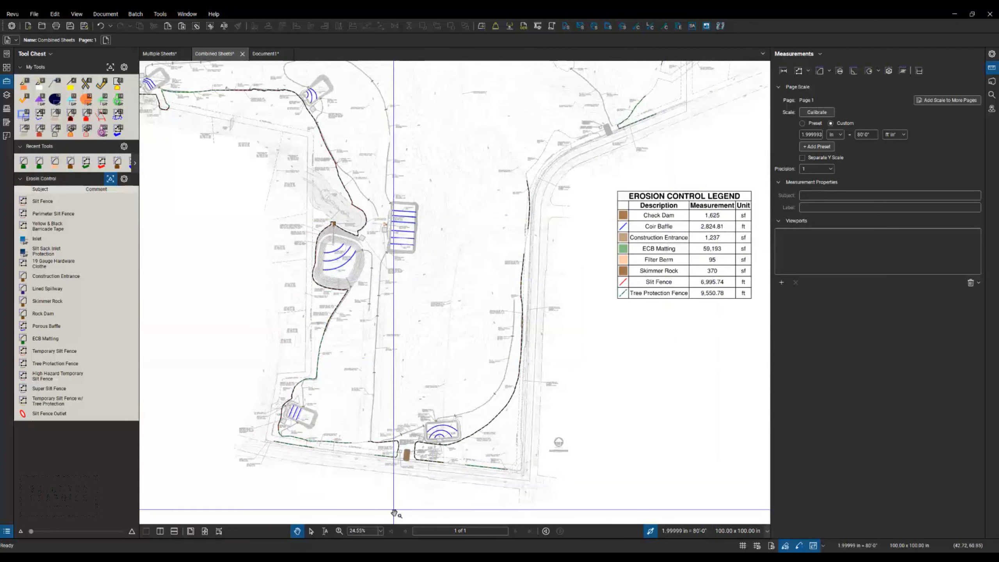
pyautogui.moveTo(393, 540); pyautogui.dragTo(401, 425)
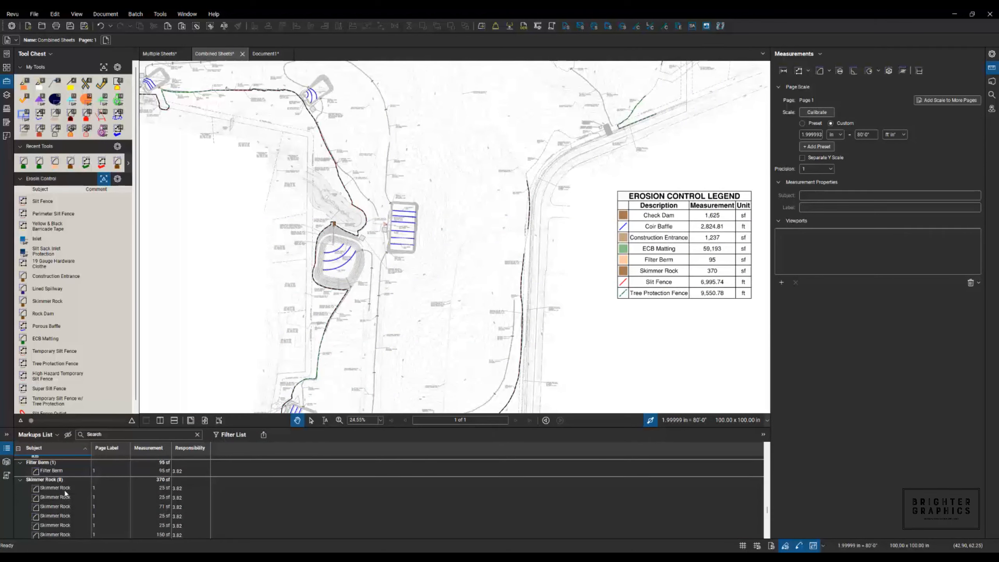
# - Scroll through the Markups List and open the Summary export dropdown
pyautogui.scroll(-2, 65, 494)
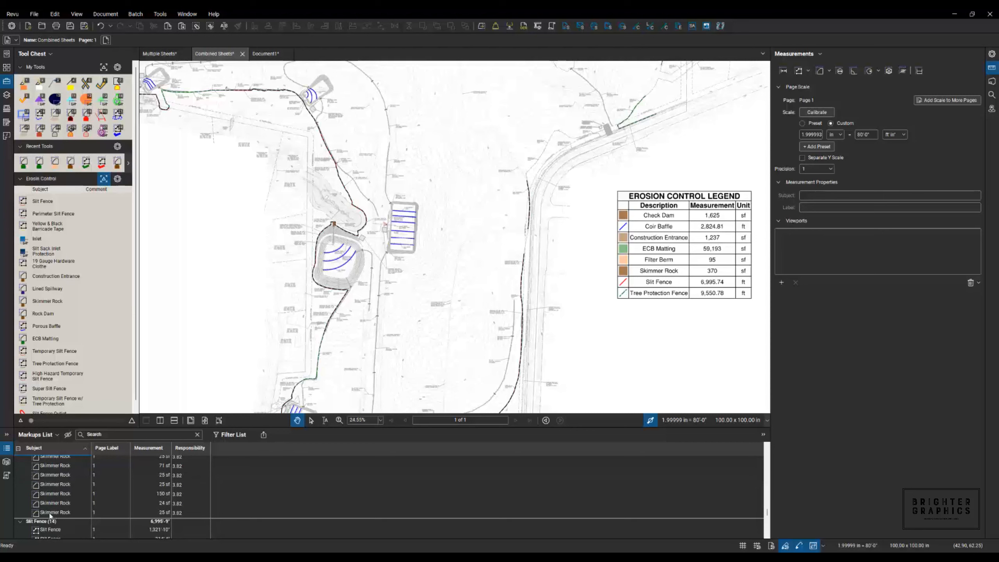
pyautogui.scroll(-2, 50, 527)
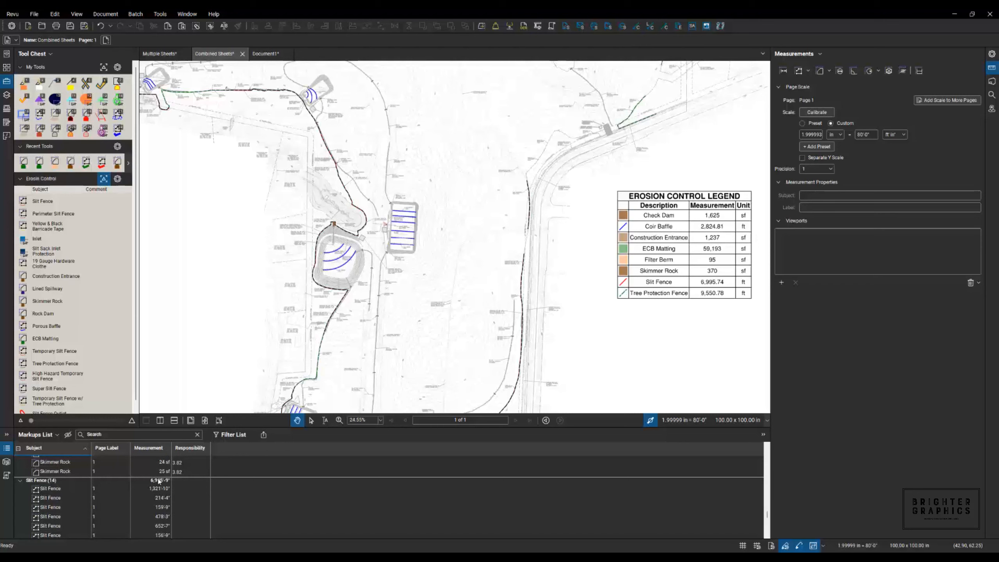
pyautogui.scroll(15, 151, 486)
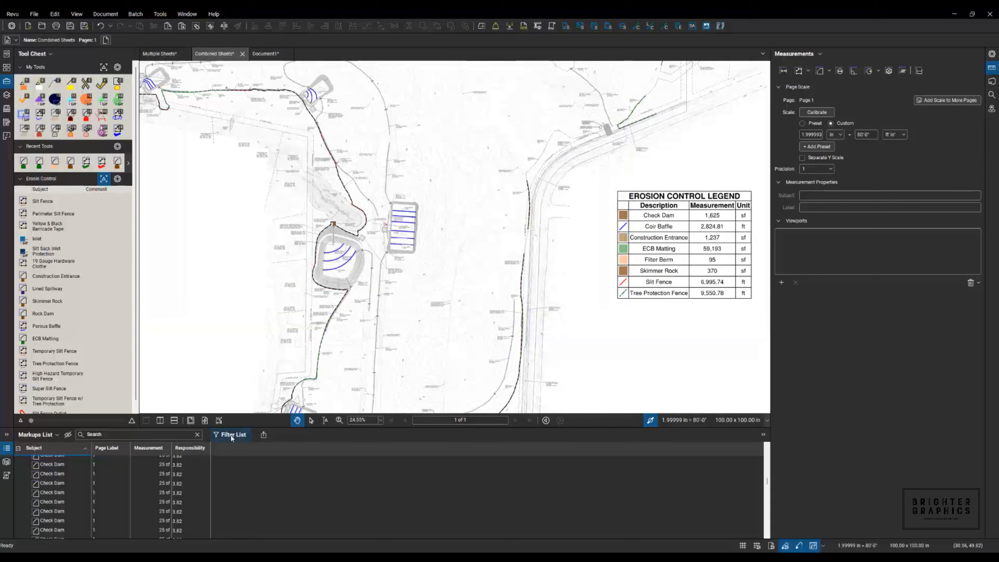
pyautogui.click(264, 435)
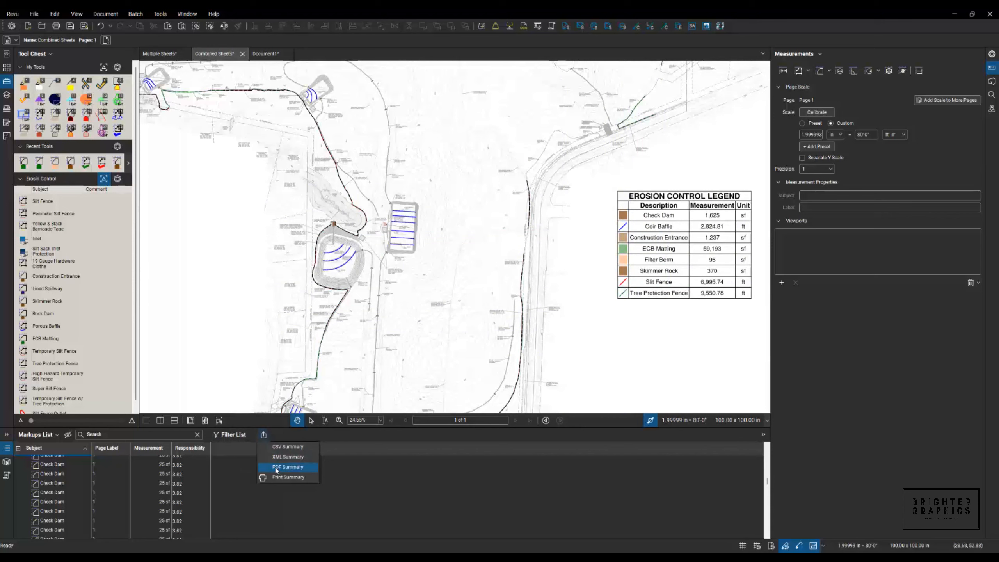
# - Create a PDF Summary appended and hyperlinked to the current PDF, with Medium thumbnails
pyautogui.click(287, 467)
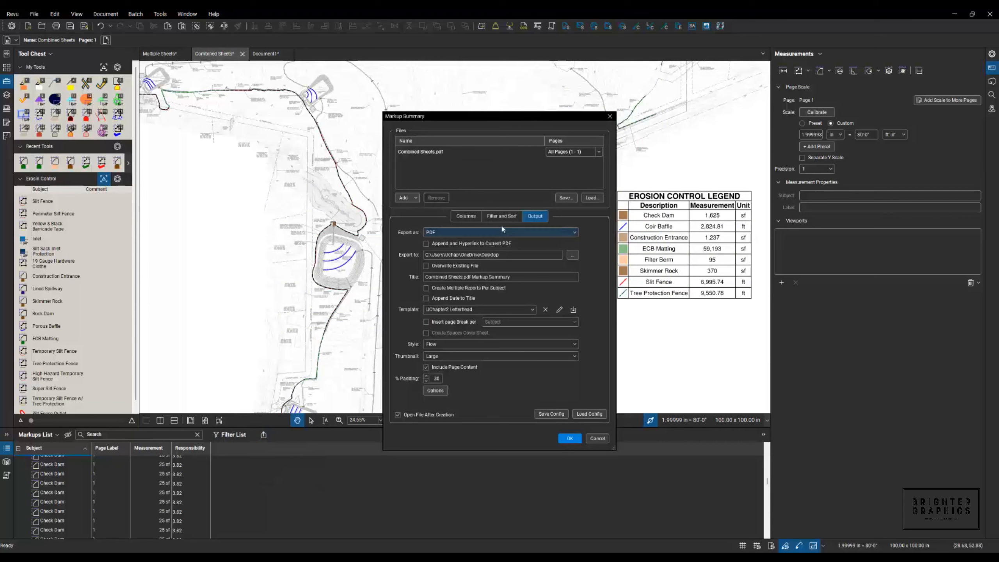
pyautogui.click(471, 218)
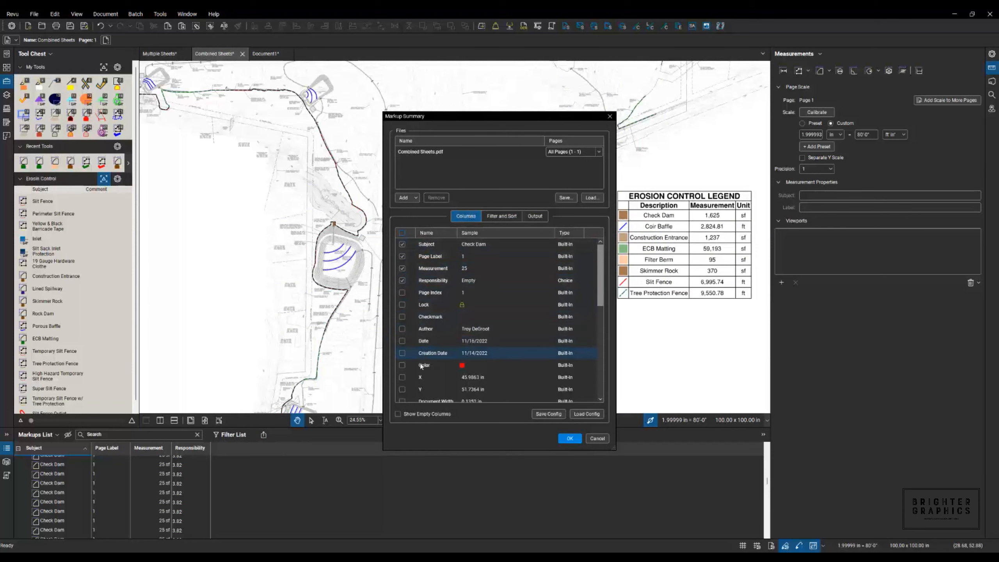
pyautogui.click(506, 218)
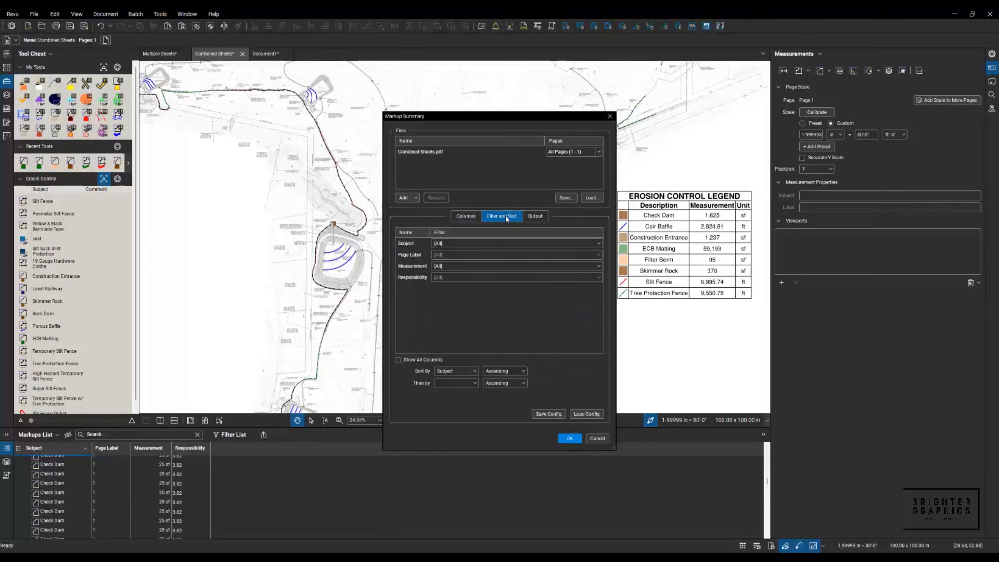
pyautogui.click(542, 220)
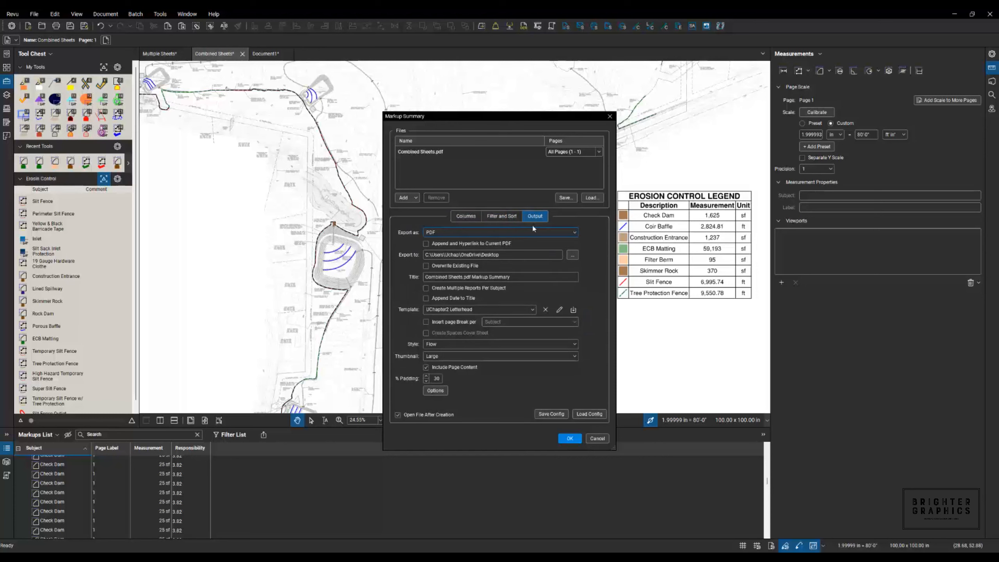
pyautogui.click(443, 244)
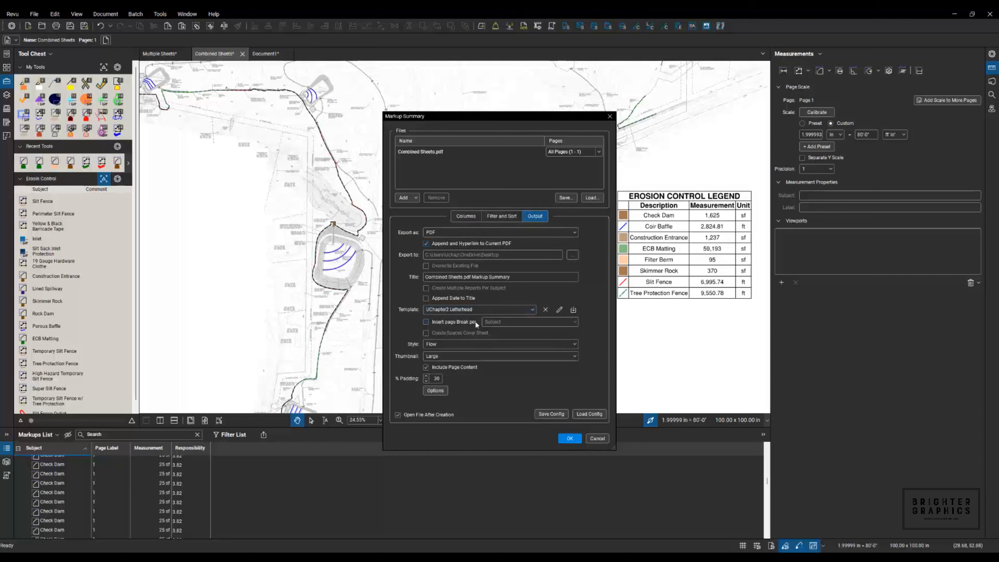
pyautogui.click(454, 355)
pyautogui.click(450, 375)
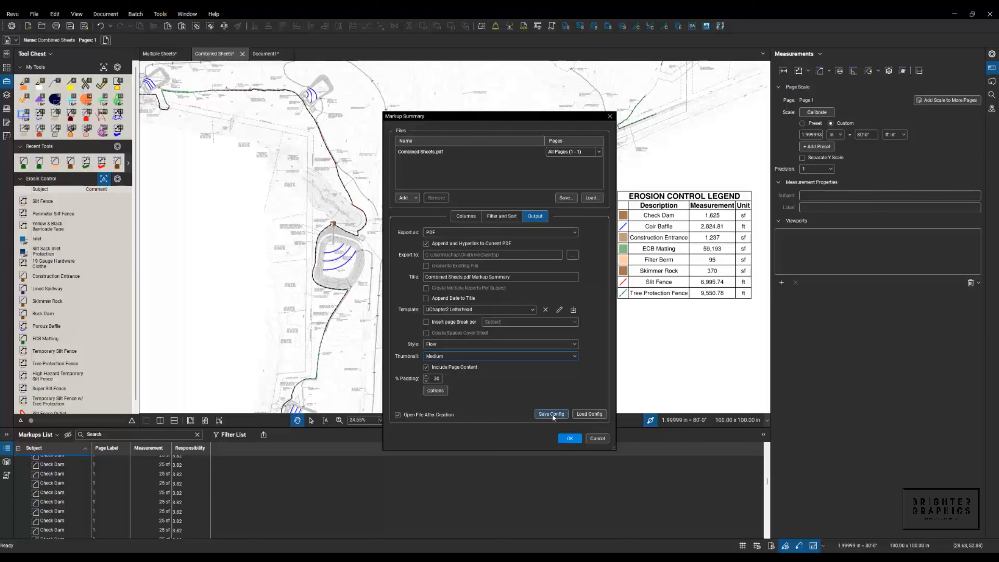
pyautogui.click(570, 438)
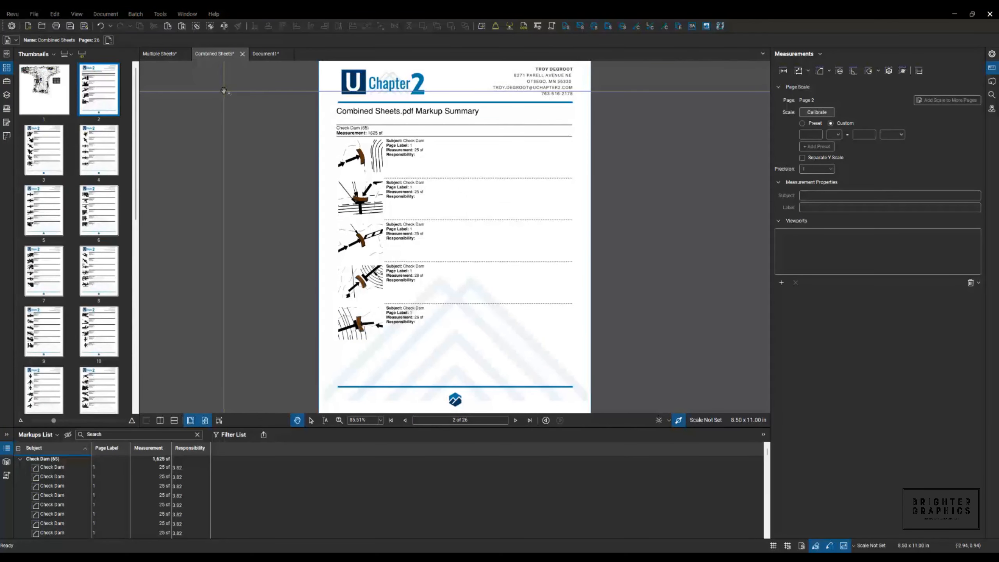
# - View the page 1 site plan, then the start of the markup summary on page 2
pyautogui.click(60, 105)
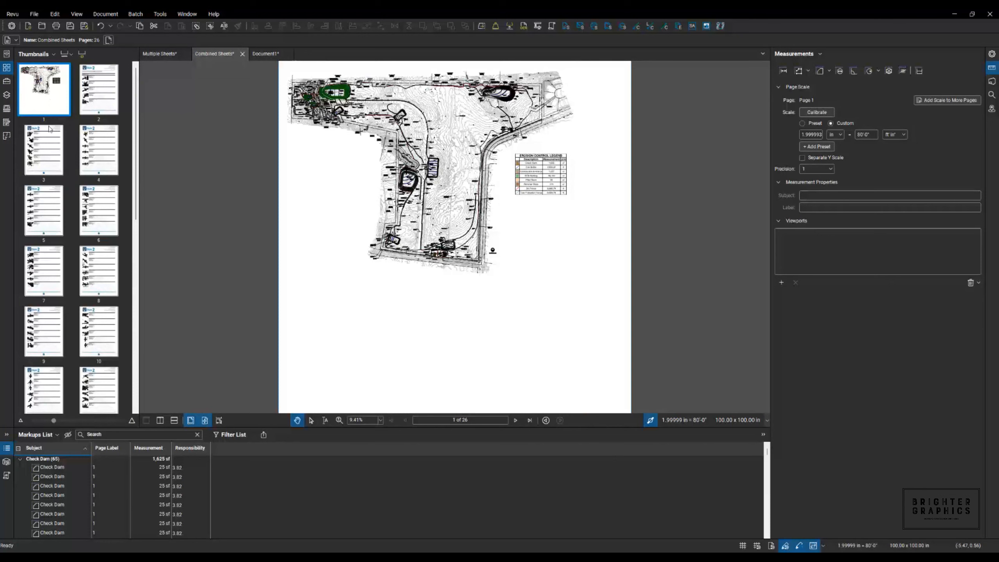
pyautogui.click(97, 102)
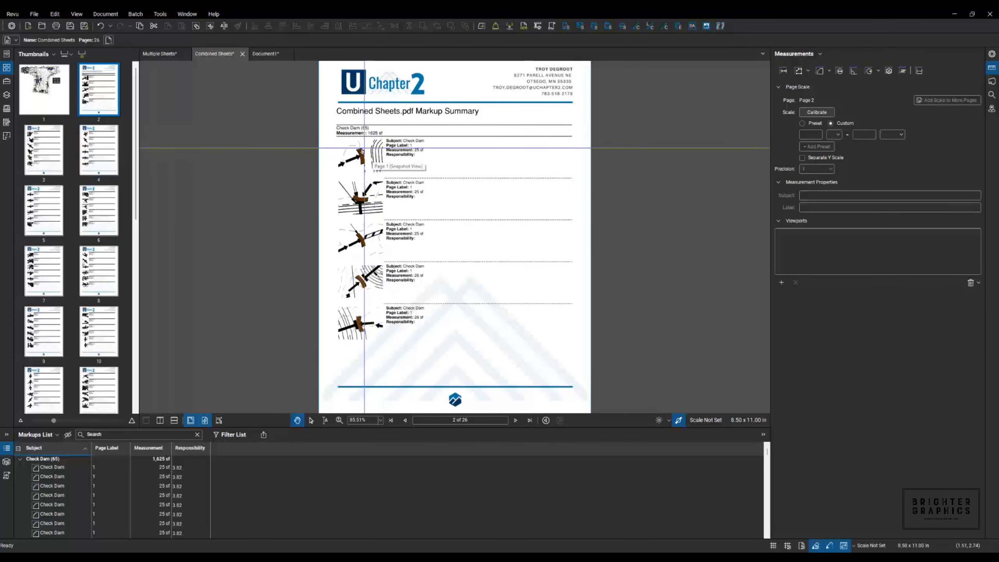
pyautogui.scroll(4, 383, 142)
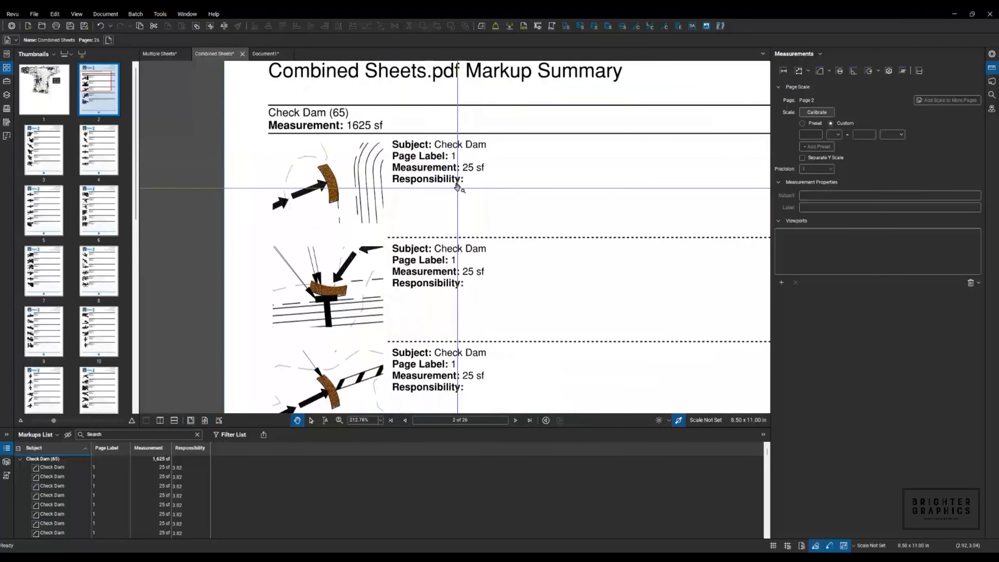
pyautogui.scroll(-2, 267, 295)
# - Step through summary pages 5, 6, 9, 10 and 20, following a Skimmer Rock entry to its plan markup
pyautogui.click(38, 213)
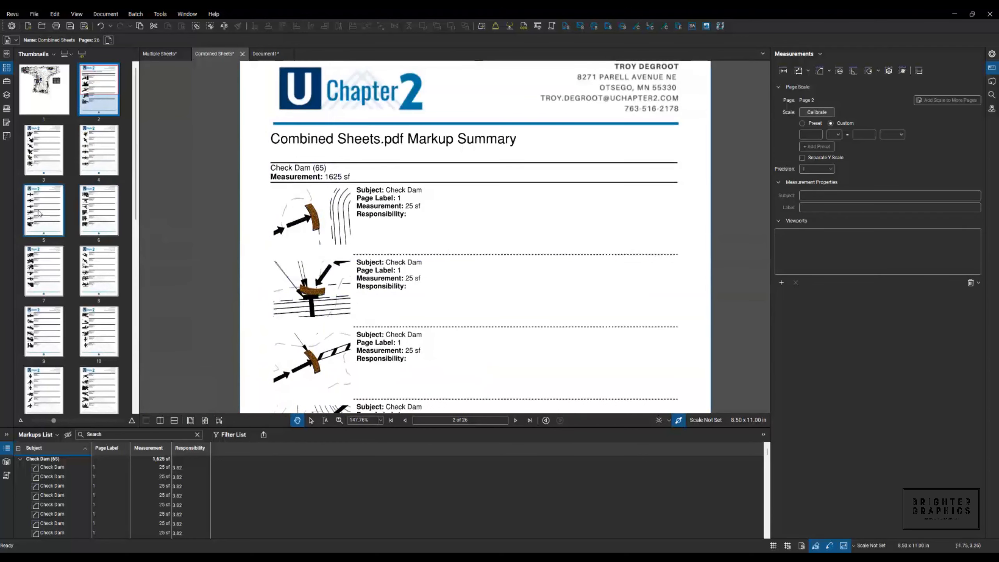
pyautogui.click(101, 220)
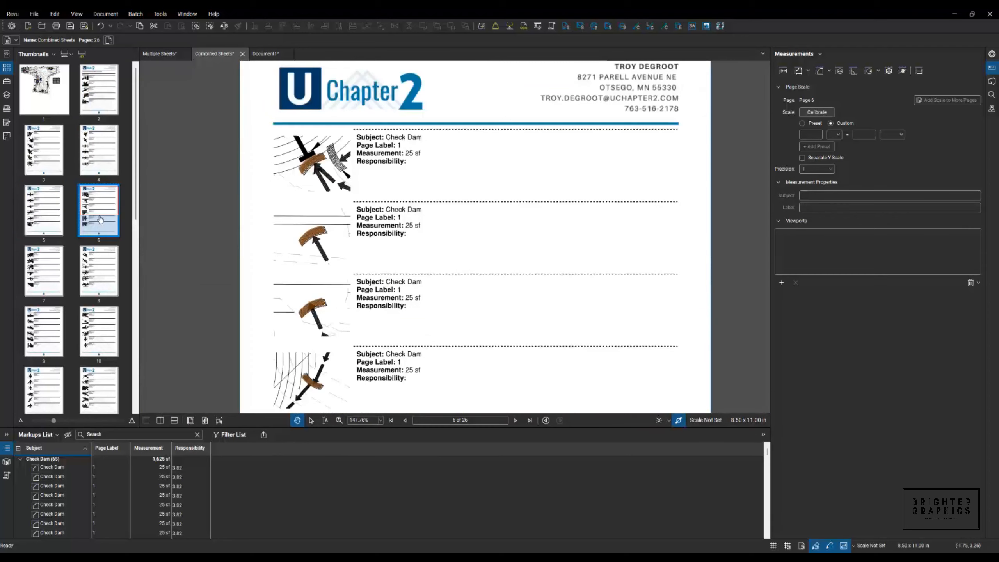
pyautogui.click(58, 325)
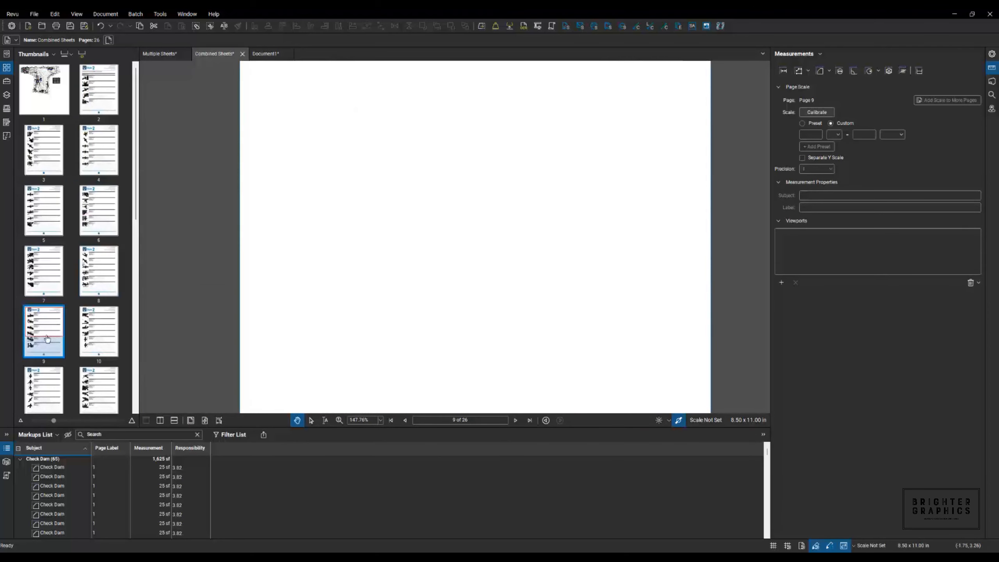
pyautogui.click(87, 336)
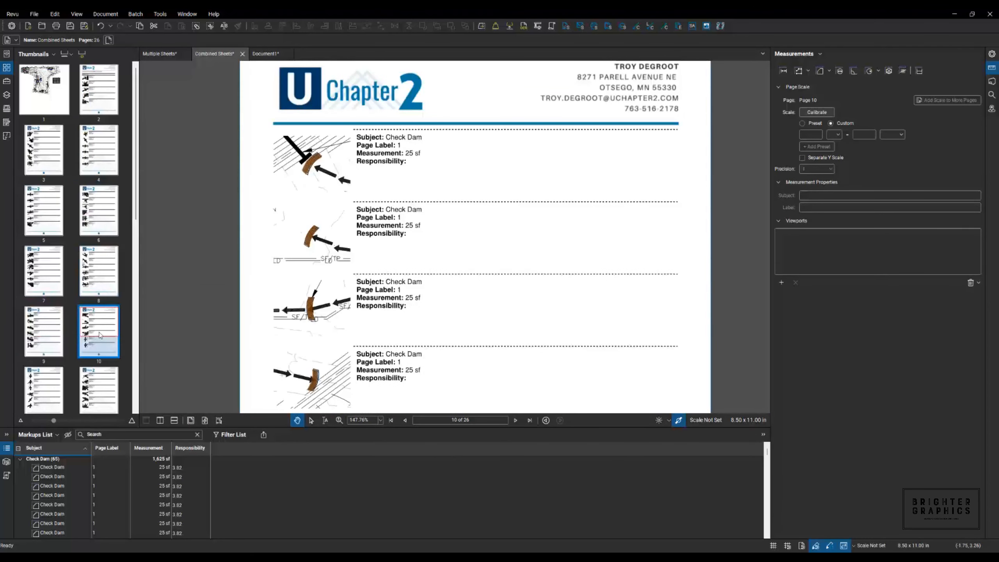
pyautogui.scroll(-5, 100, 335)
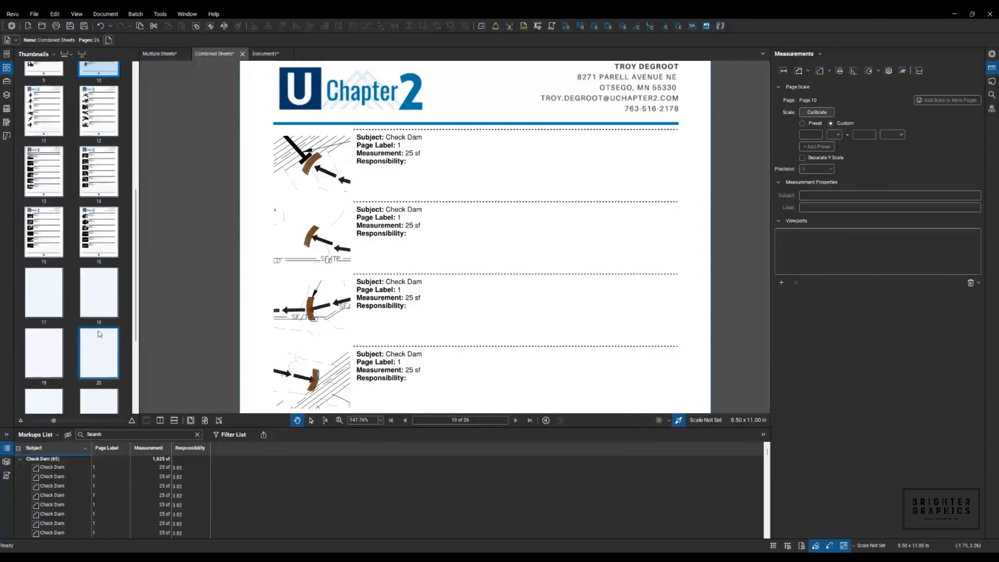
pyautogui.click(91, 342)
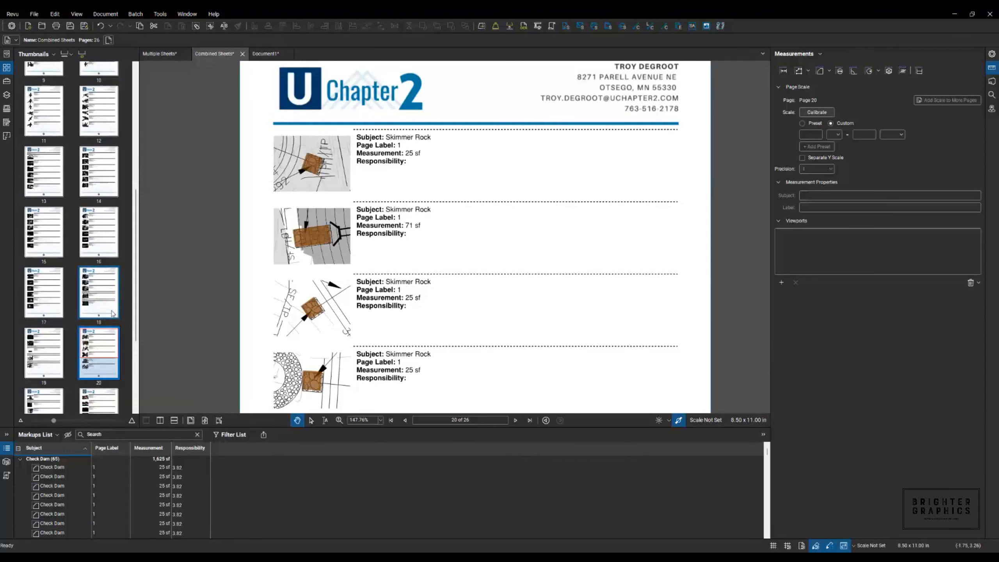
pyautogui.click(315, 167)
# - Scroll the thumbnails and view page 18 of the markup summary report
pyautogui.scroll(-5, 452, 228)
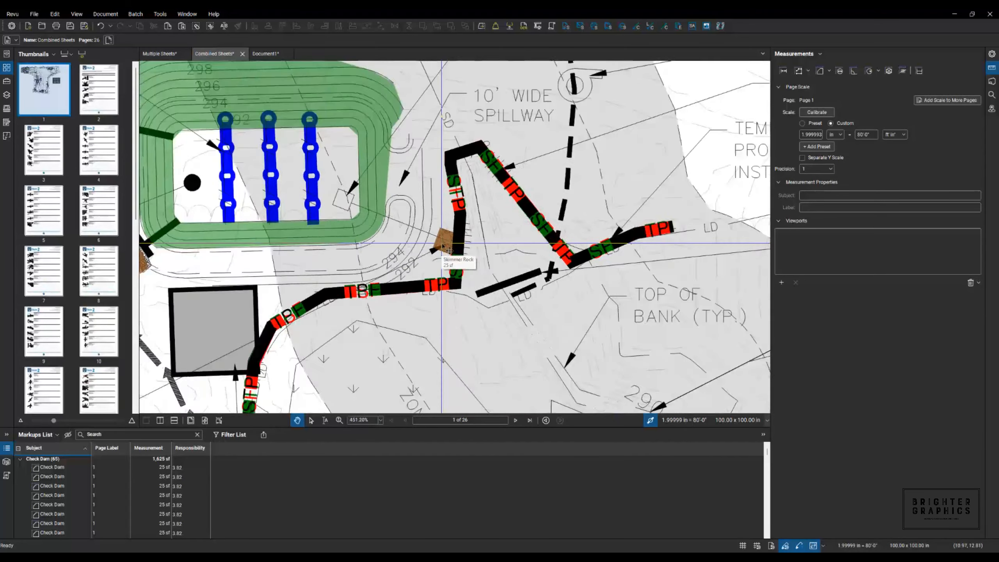
pyautogui.scroll(-2, 450, 250)
pyautogui.scroll(2, 442, 246)
pyautogui.moveTo(138, 213); pyautogui.dragTo(137, 334)
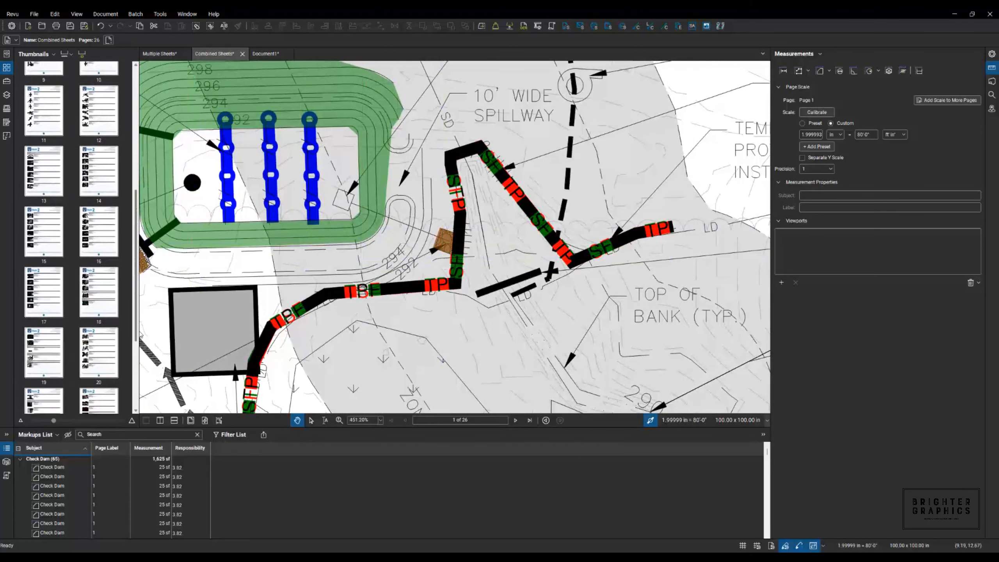
pyautogui.click(103, 302)
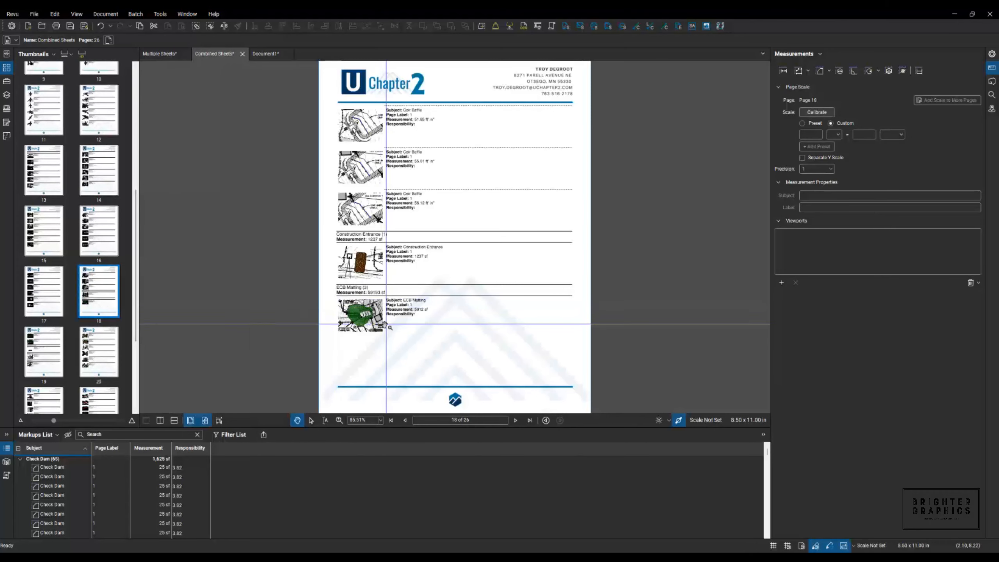
# - Return to the page 1 drawing and bring up the Markups List Summary export format choices
pyautogui.scroll(6, 401, 329)
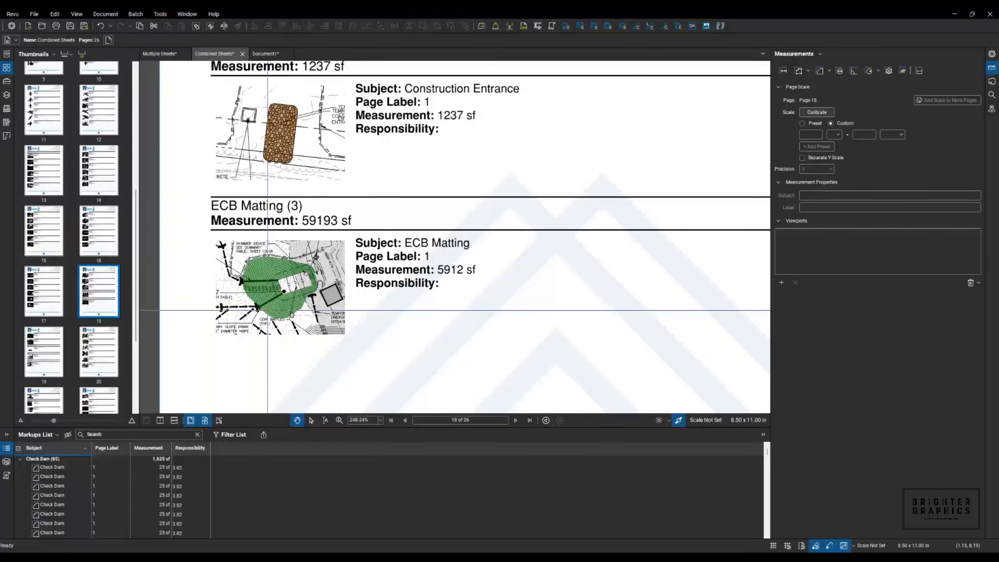
pyautogui.scroll(3, 297, 310)
pyautogui.click(269, 293)
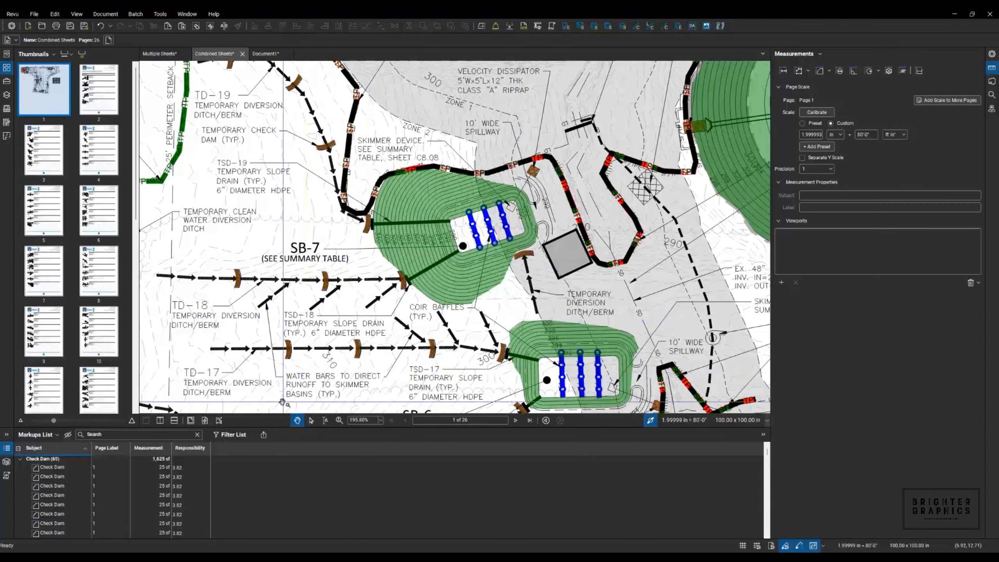
pyautogui.click(263, 434)
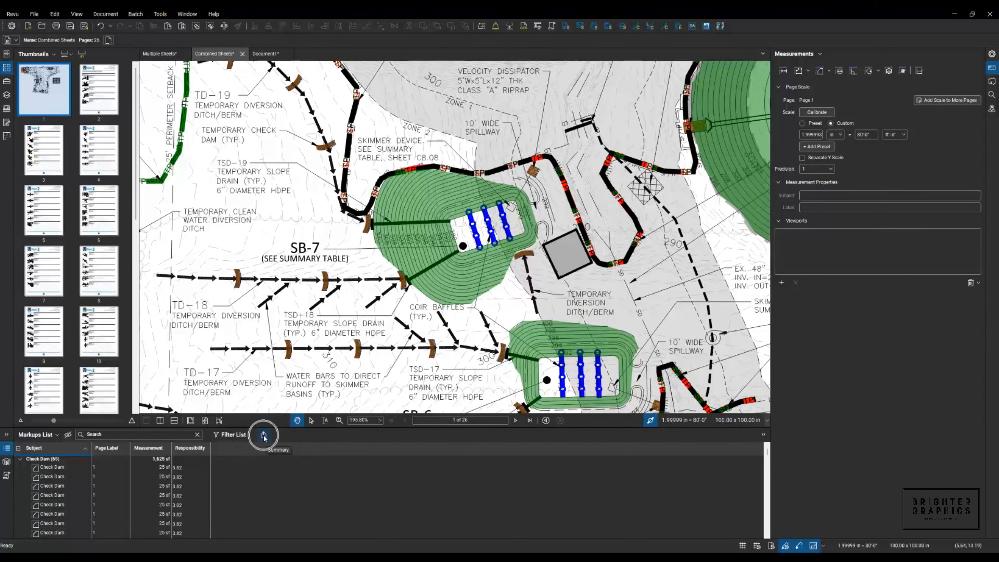
pyautogui.click(263, 435)
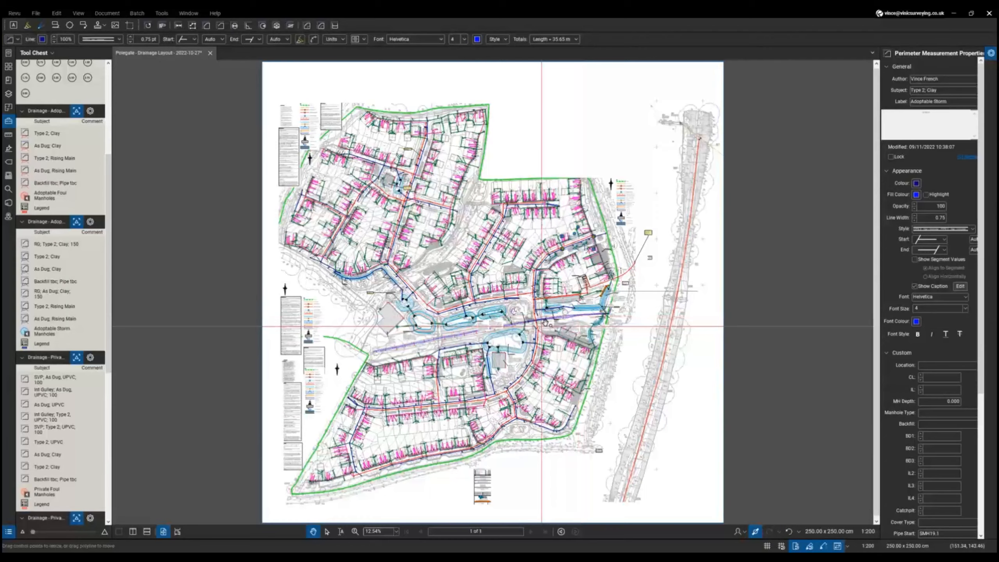
# - Zoom into the MYLNE plot's pink pipe runs with their 0.75 and 1.00 depth markers
pyautogui.scroll(2, 541, 326)
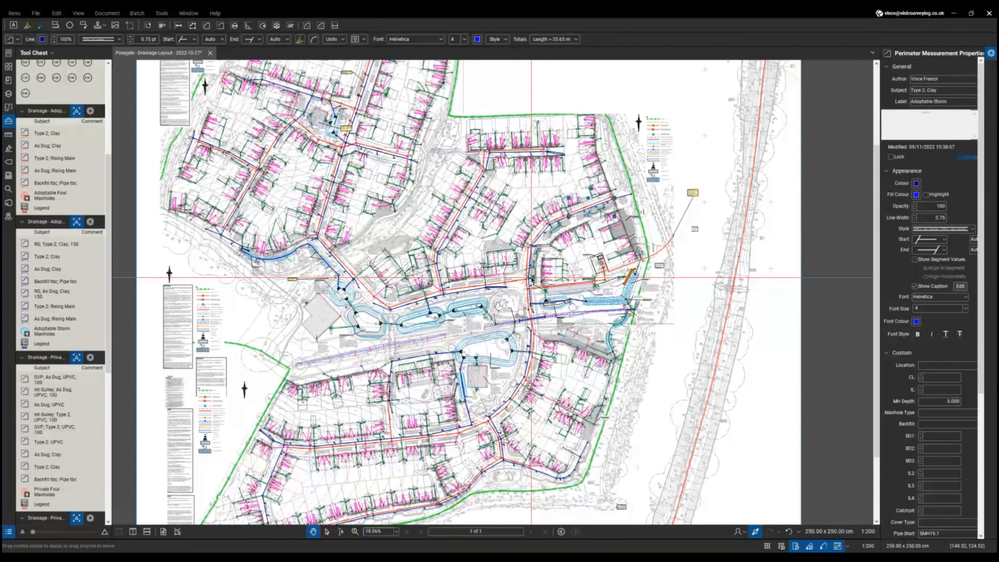
pyautogui.scroll(5, 67, 302)
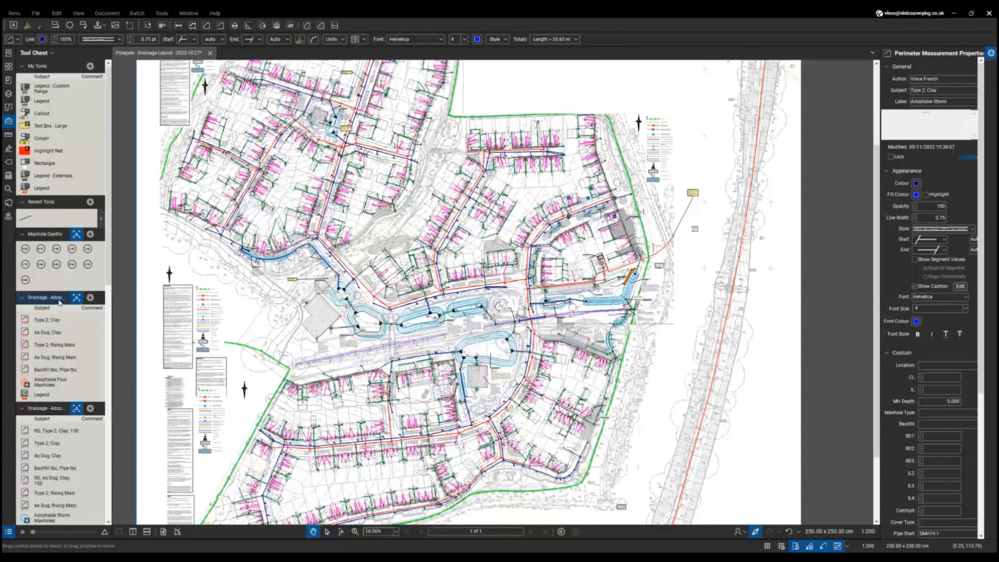
pyautogui.scroll(-5, 60, 302)
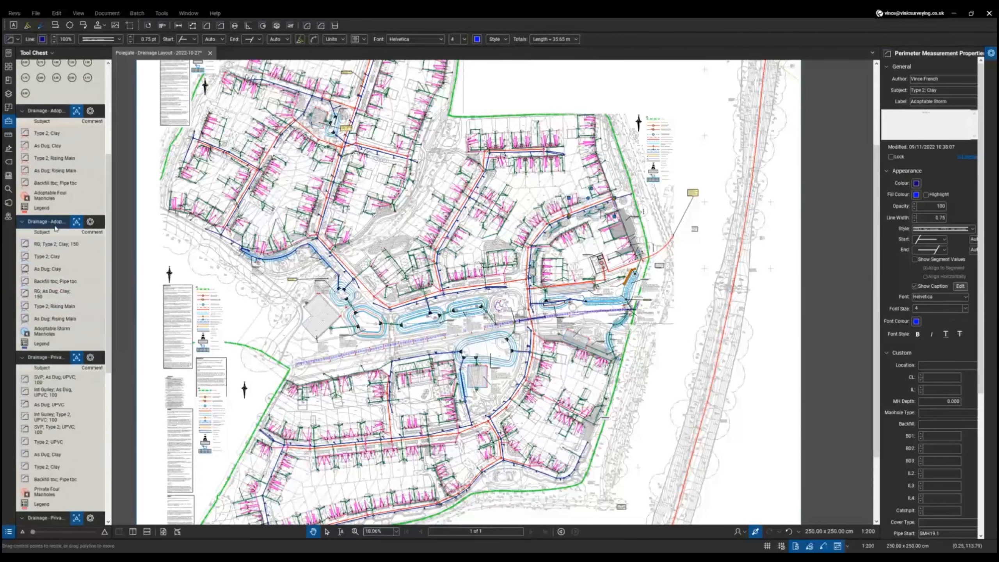
pyautogui.scroll(-3, 69, 360)
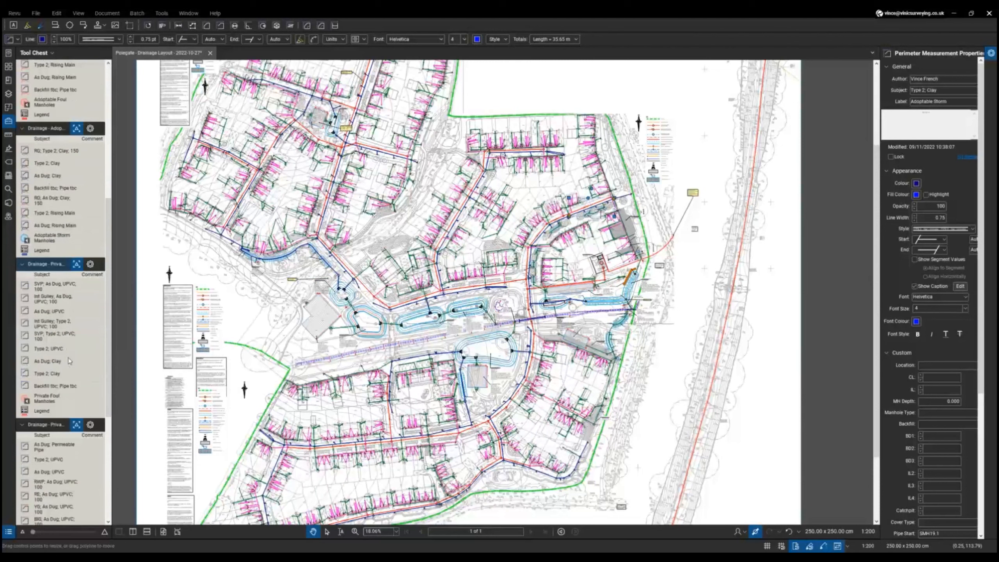
pyautogui.scroll(10, 69, 360)
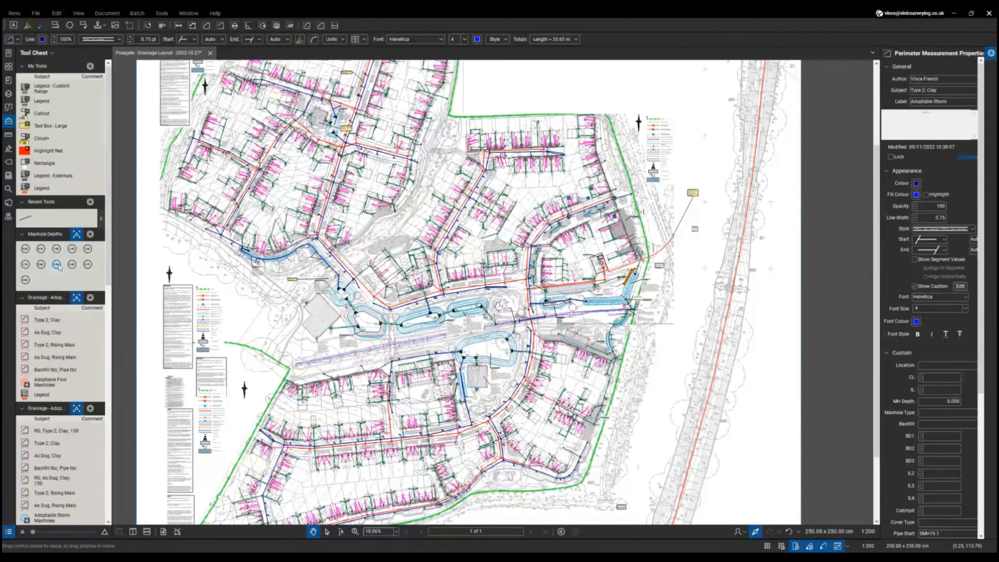
pyautogui.scroll(15, 654, 236)
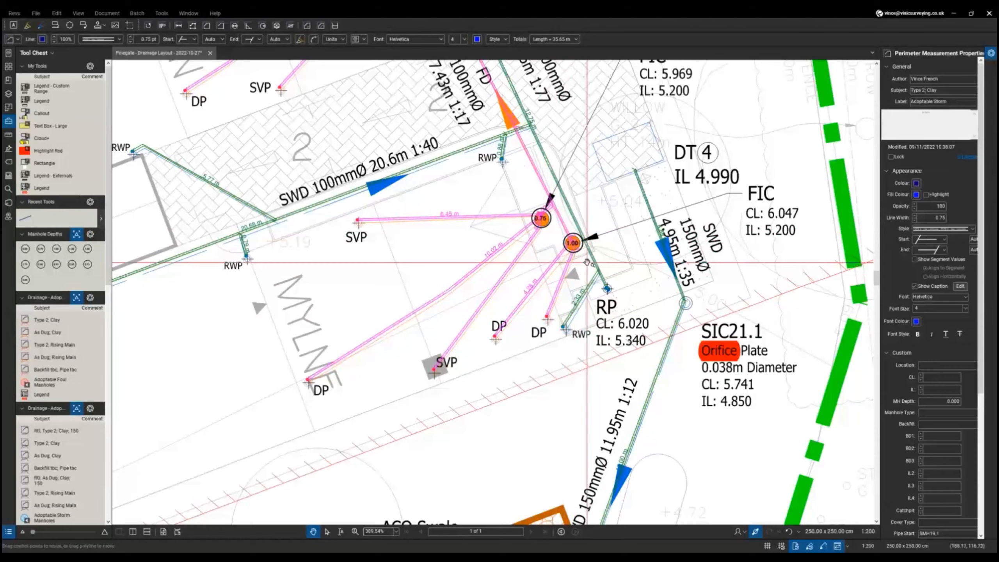
# - Draw a trial 1.88 m pipe run with the SVP as-dug UPVC 100 tool
pyautogui.scroll(-5, 587, 262)
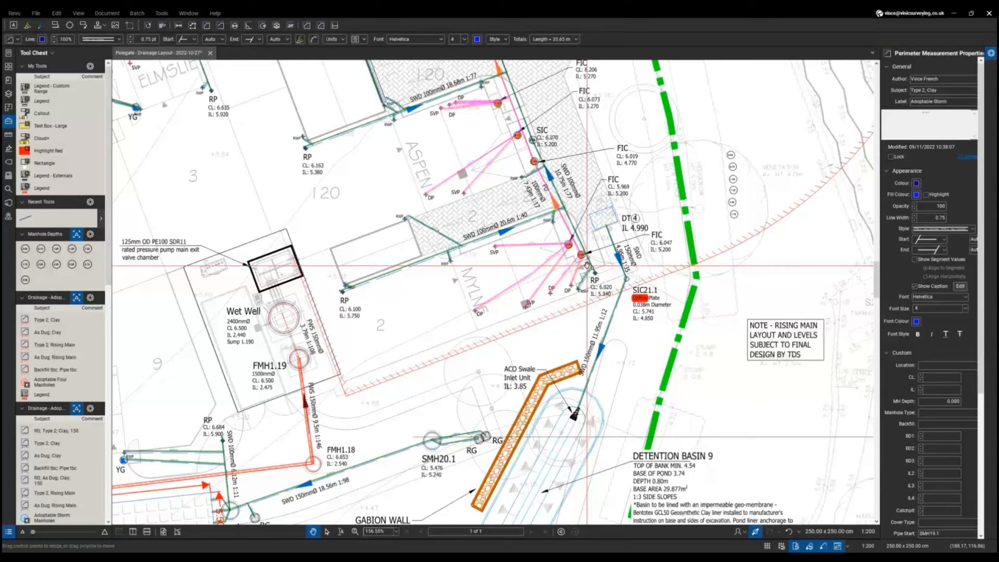
pyautogui.scroll(7, 586, 279)
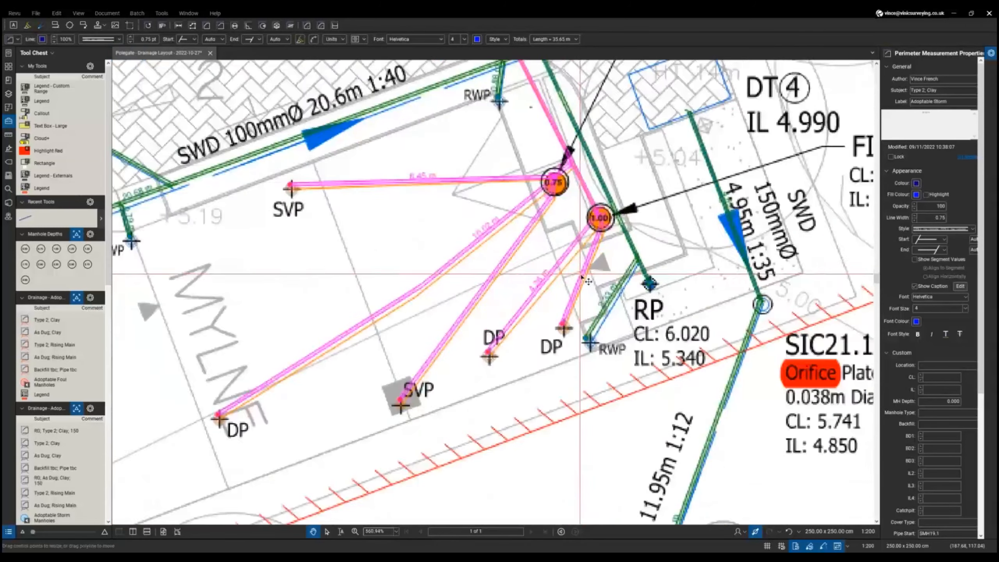
pyautogui.scroll(3, 587, 280)
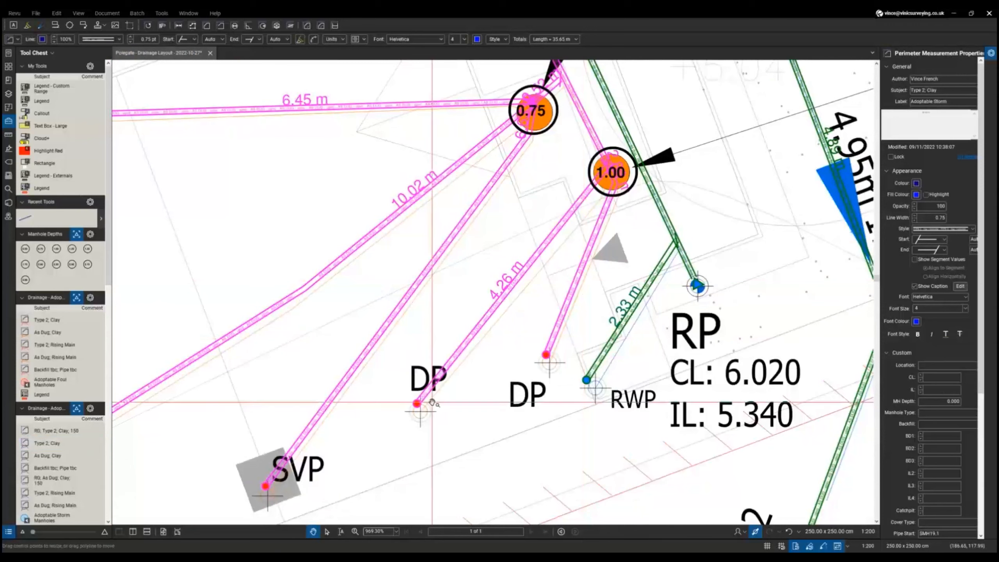
pyautogui.scroll(-3, 59, 362)
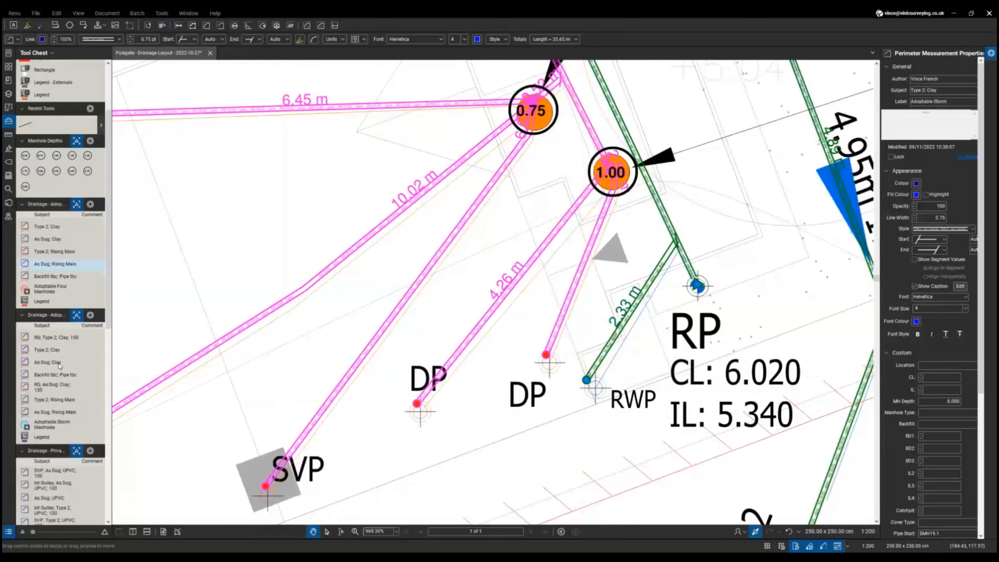
pyautogui.scroll(-3, 59, 365)
pyautogui.click(65, 378)
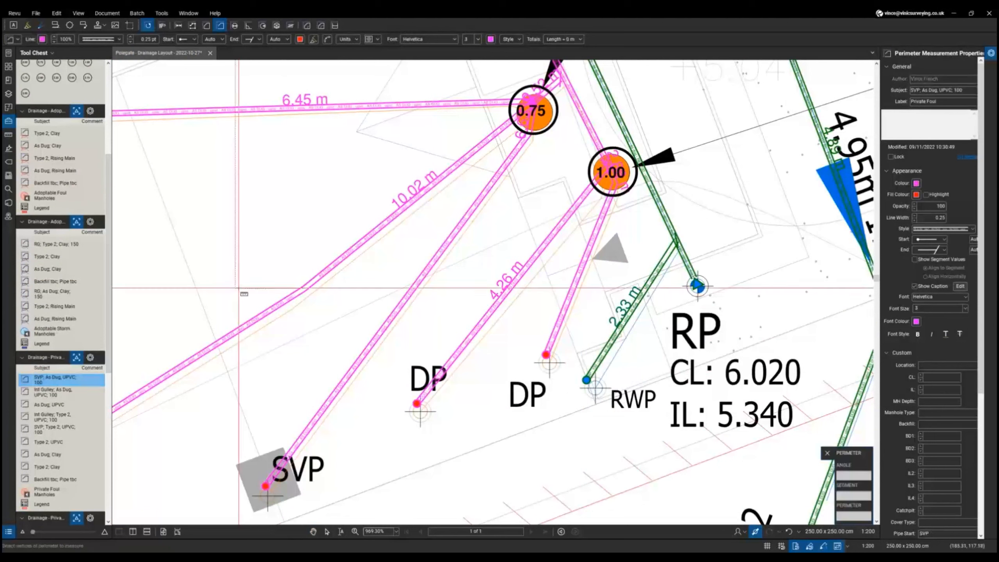
pyautogui.click(203, 215)
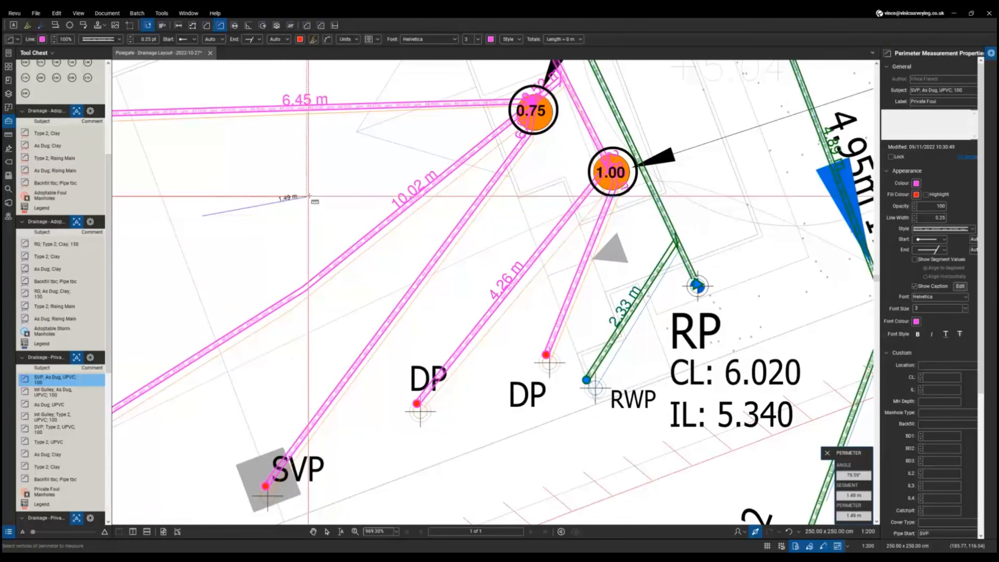
pyautogui.doubleClick(333, 185)
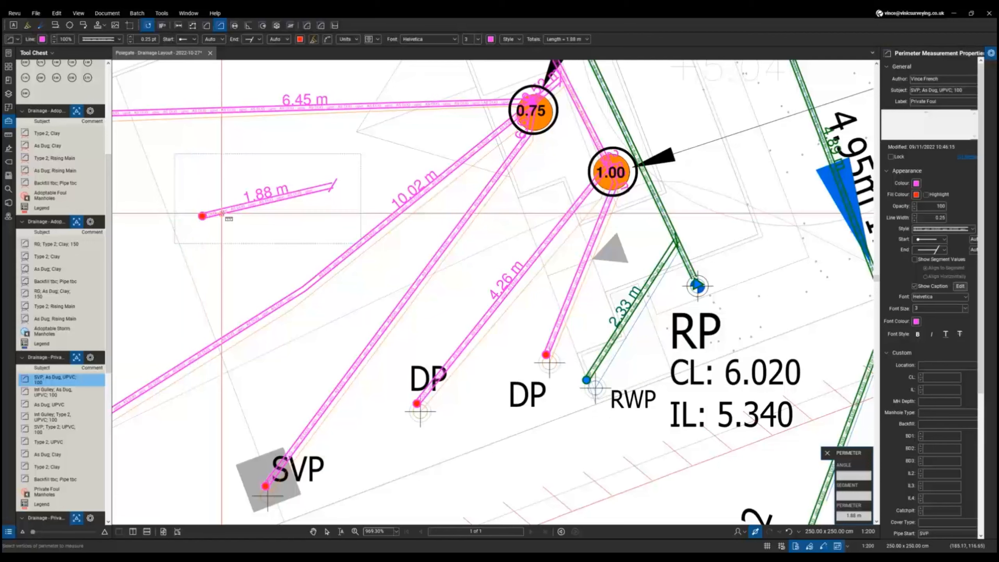
# - Delete the trial 1.88 m SVP pipe run
pyautogui.scroll(2, 221, 213)
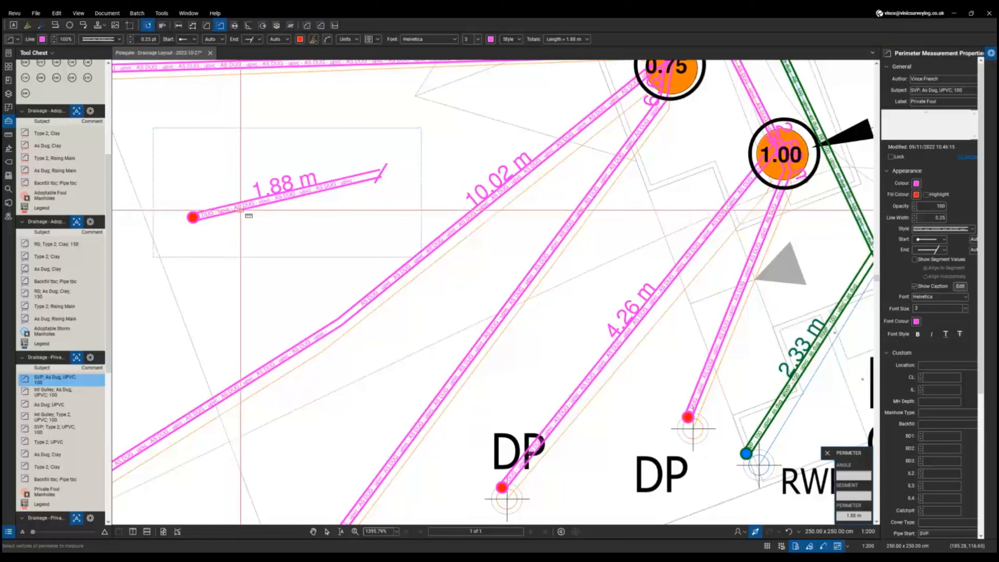
pyautogui.press('Escape')
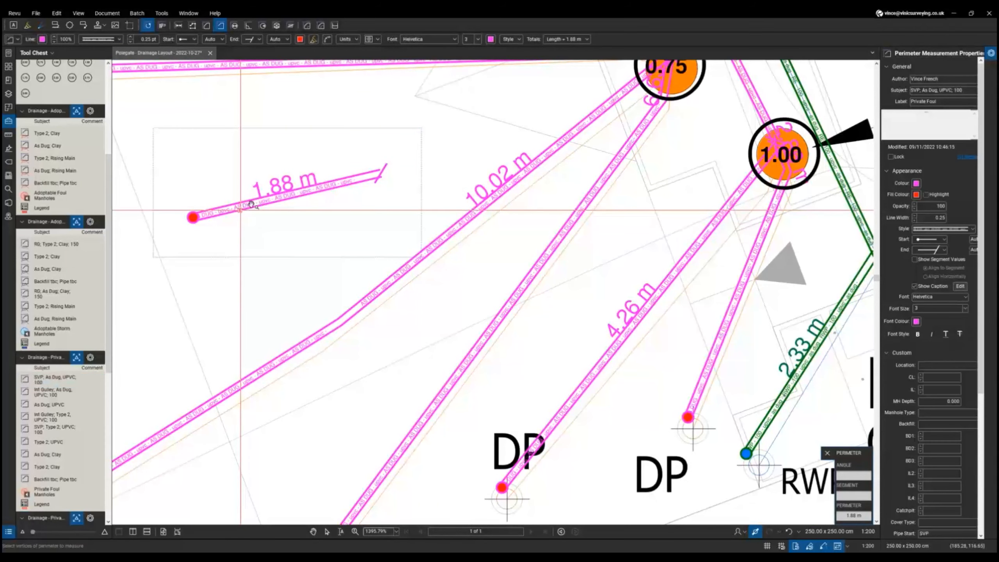
pyautogui.press('Escape')
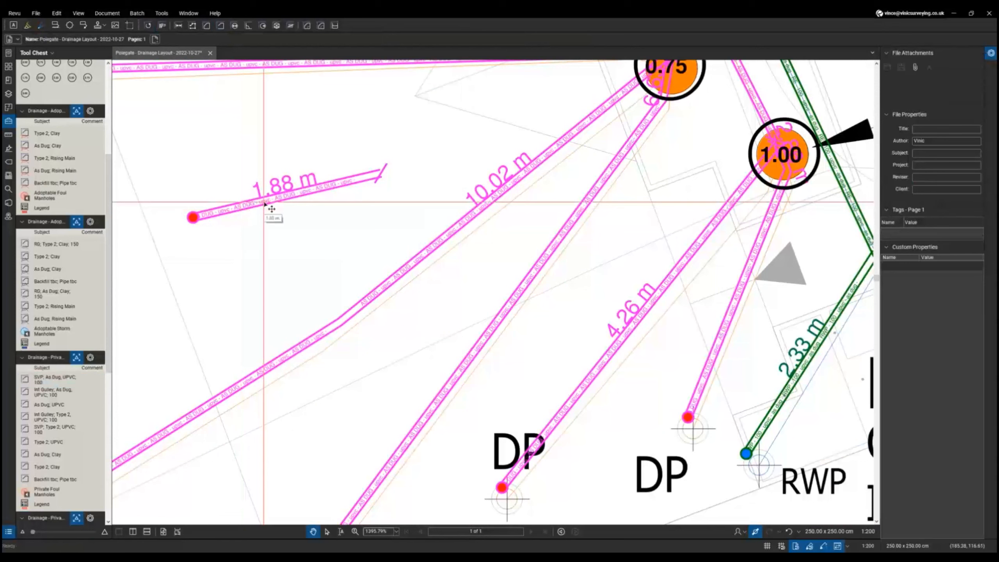
pyautogui.click(272, 208)
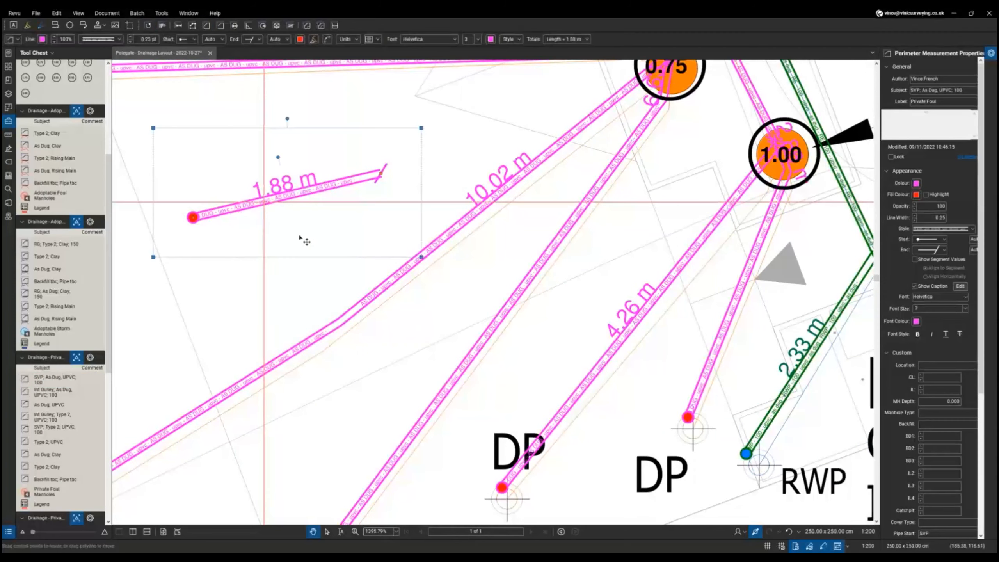
pyautogui.press('Delete')
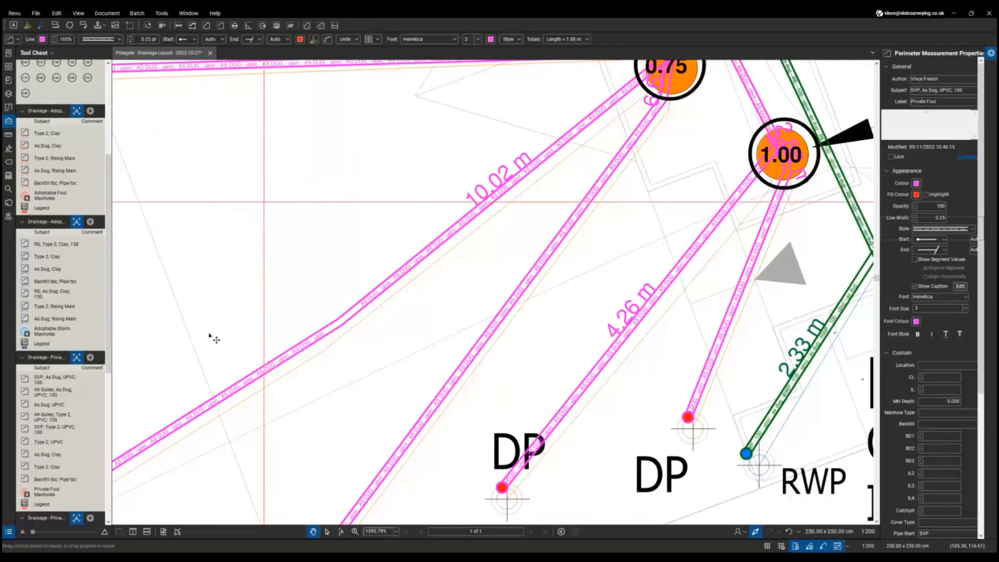
# - Load the Int Gulley UPVC 100 pipe tool and review its Pipe Dia 100 and Backfill Type 2
pyautogui.click(56, 379)
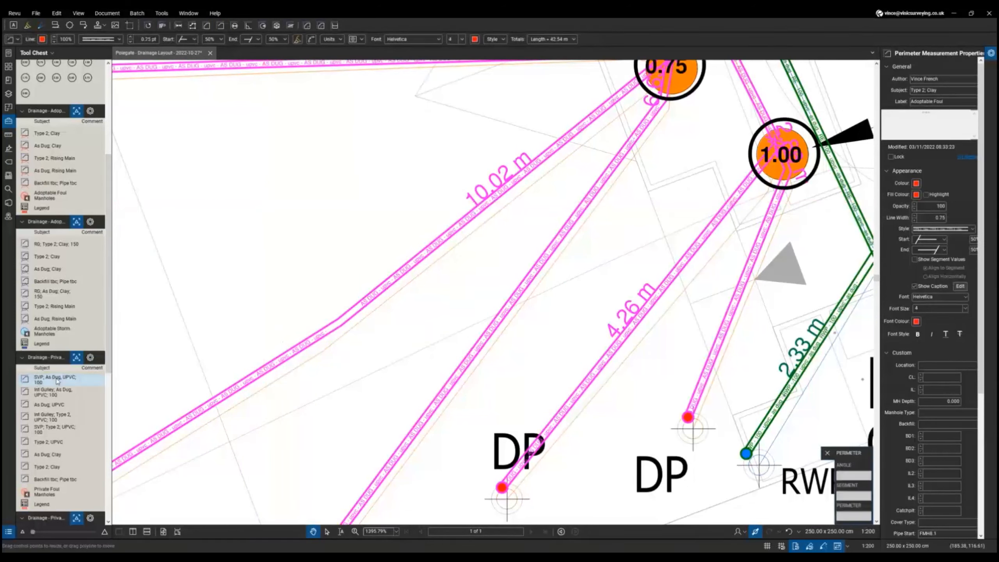
pyautogui.click(54, 379)
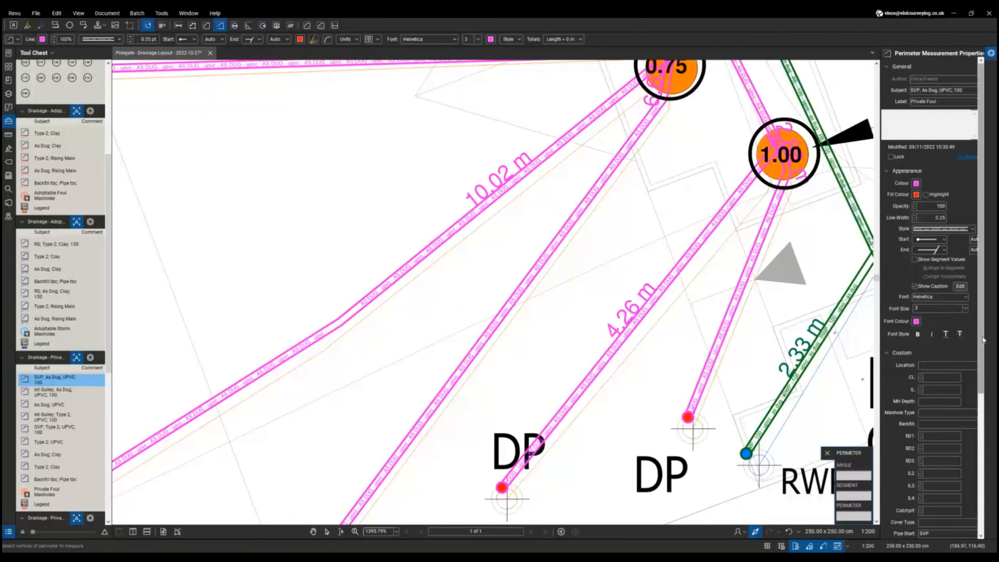
pyautogui.scroll(-3, 952, 347)
pyautogui.scroll(-1, 930, 360)
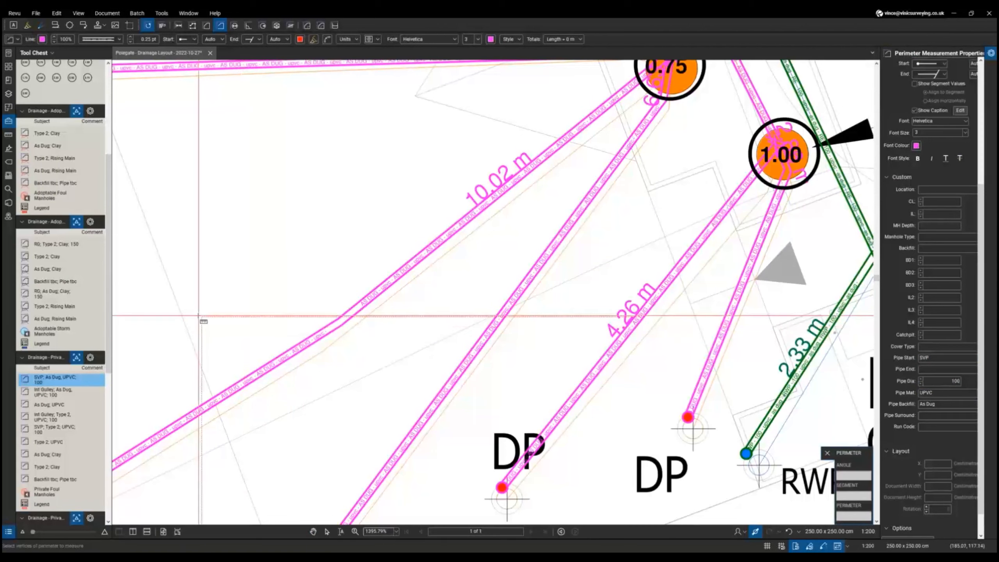
pyautogui.click(37, 418)
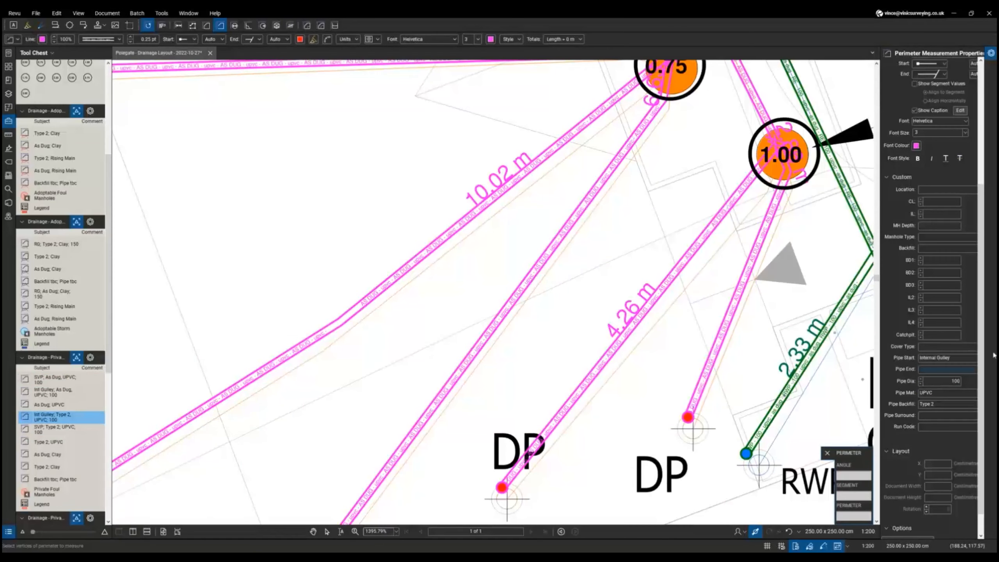
pyautogui.click(943, 382)
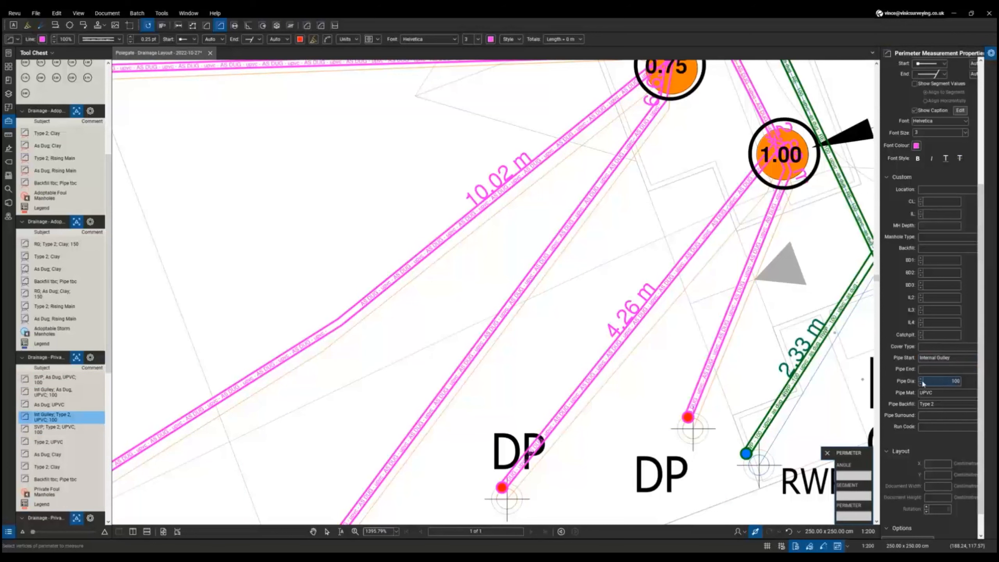
pyautogui.click(940, 404)
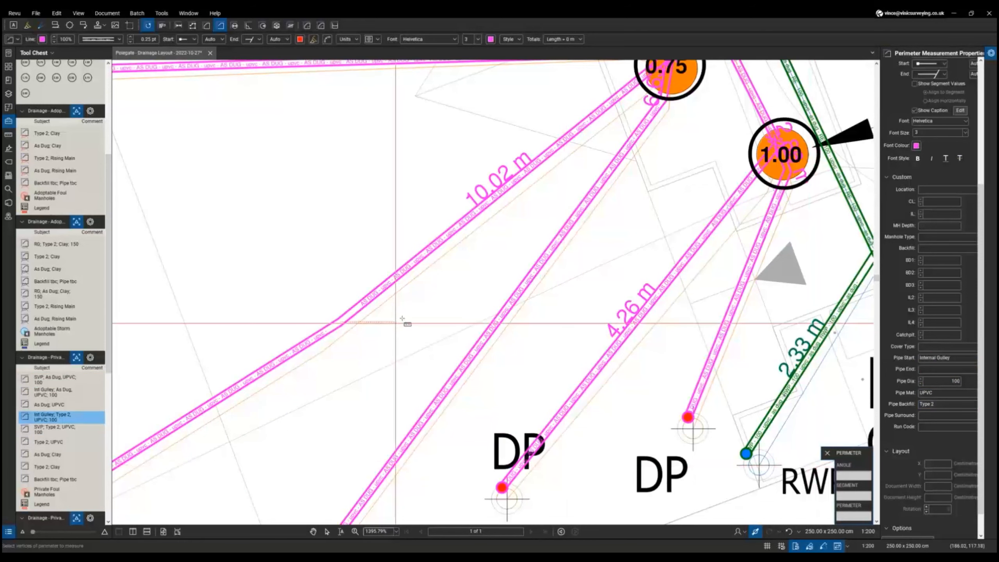
pyautogui.scroll(-1, 439, 305)
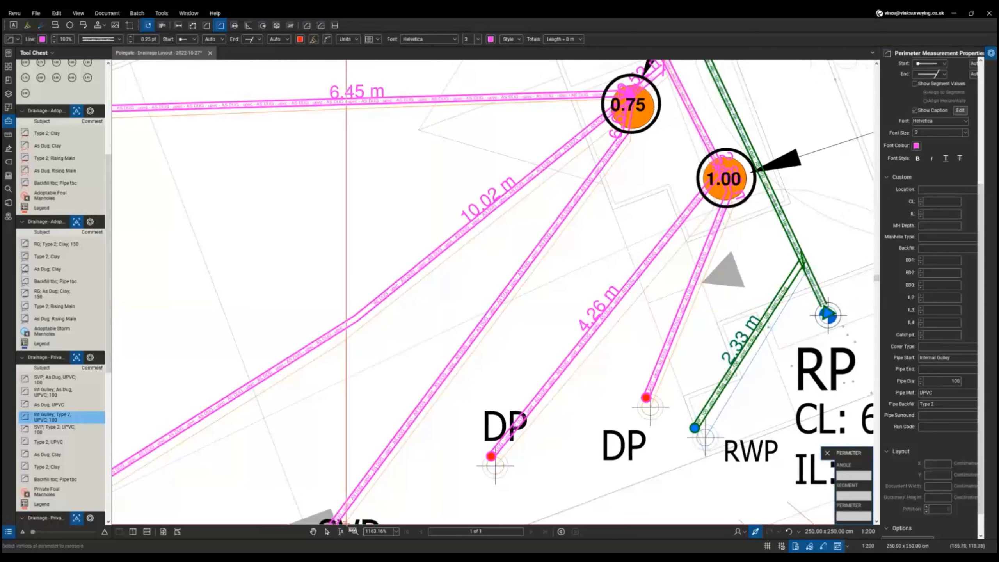
pyautogui.moveTo(342, 536); pyautogui.dragTo(342, 432)
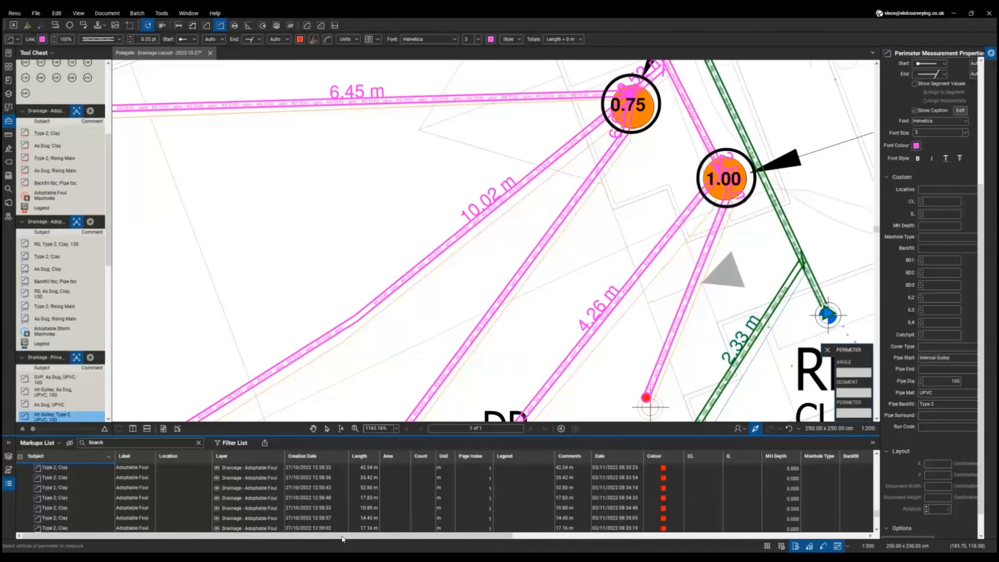
# - Select the 2.86 m SVP pipe and show its start SVP, end IC1000, UPVC, As Dug record
pyautogui.scroll(-2, 462, 190)
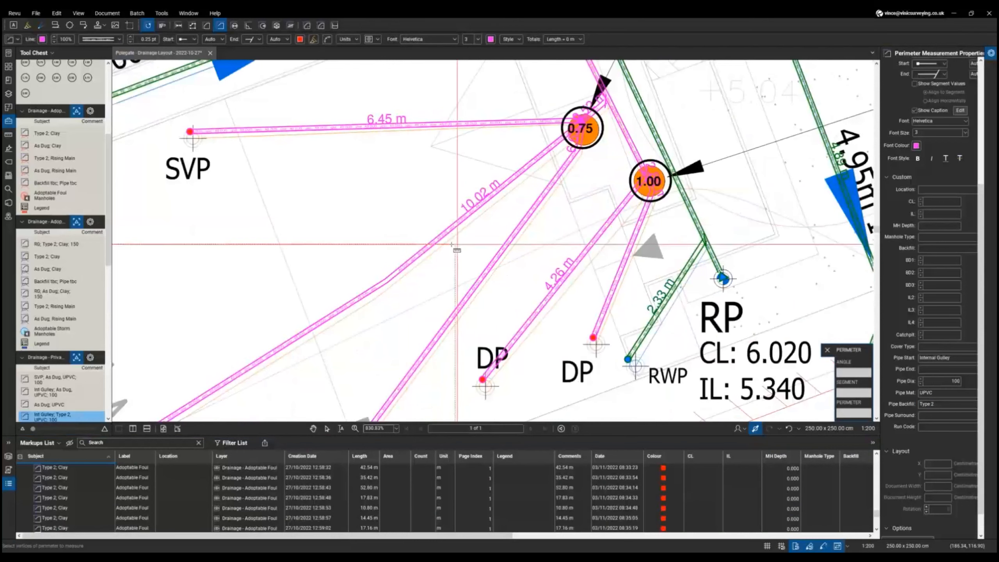
pyautogui.rightClick(353, 250)
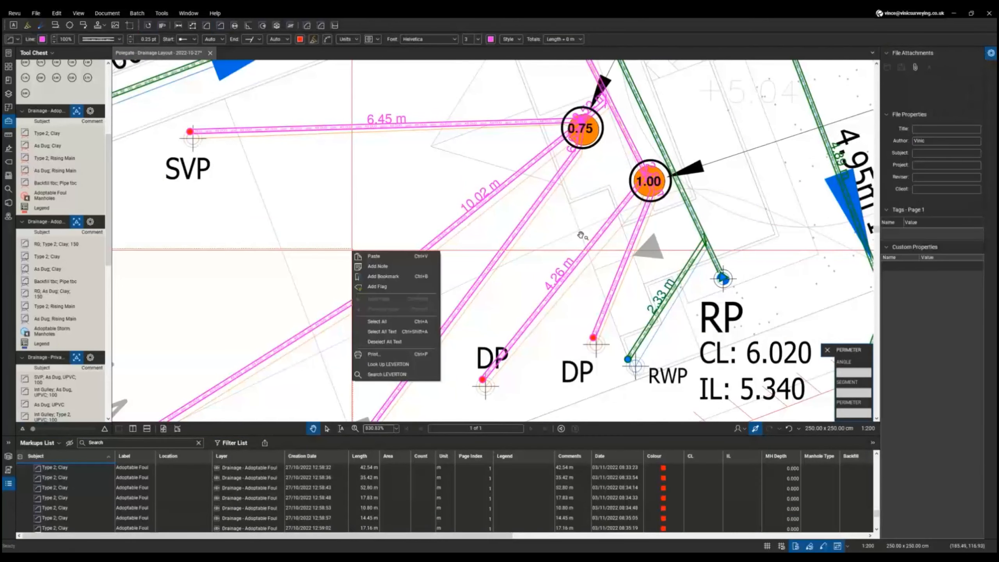
pyautogui.press('Escape')
pyautogui.click(614, 301)
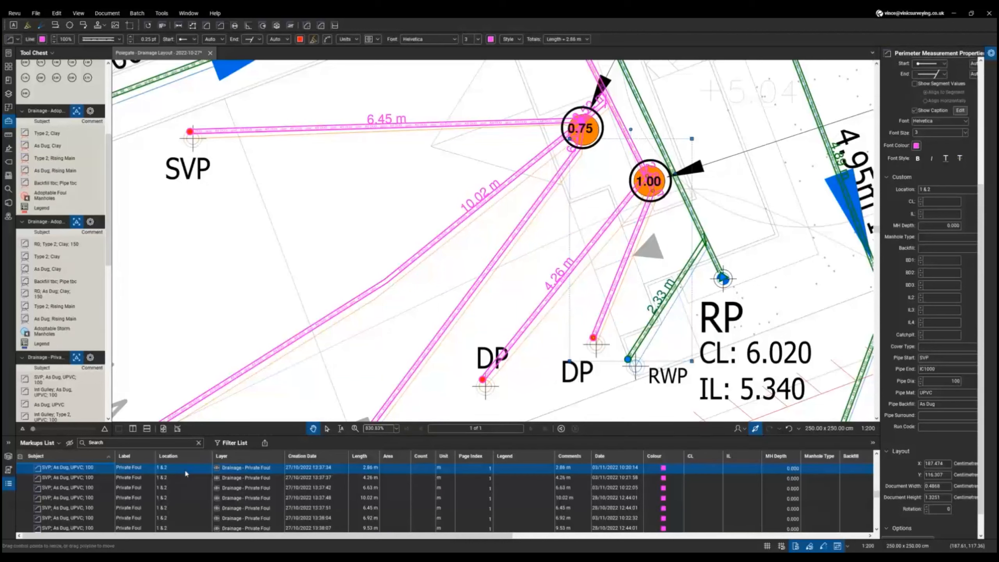
pyautogui.scroll(-5, 195, 507)
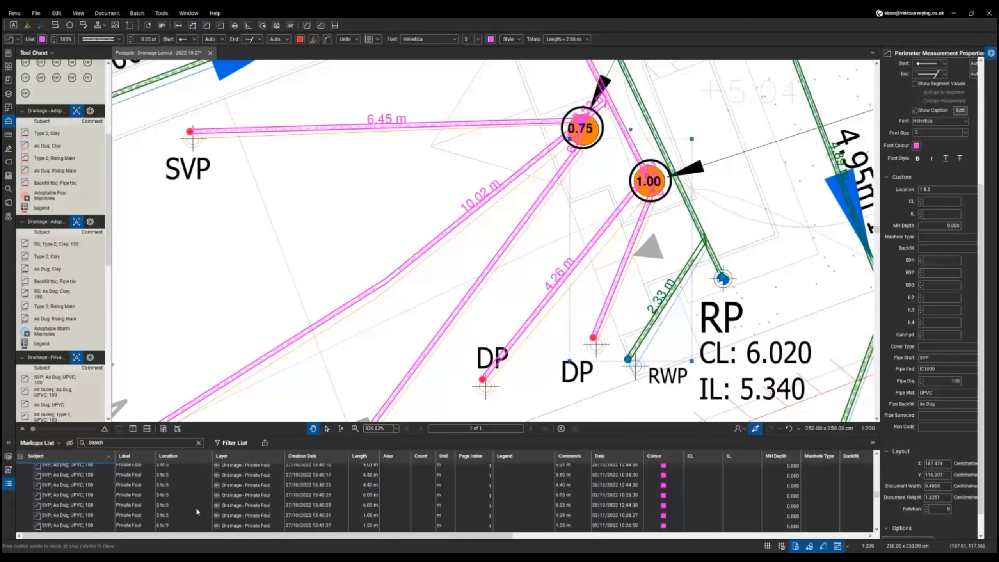
pyautogui.scroll(5, 196, 511)
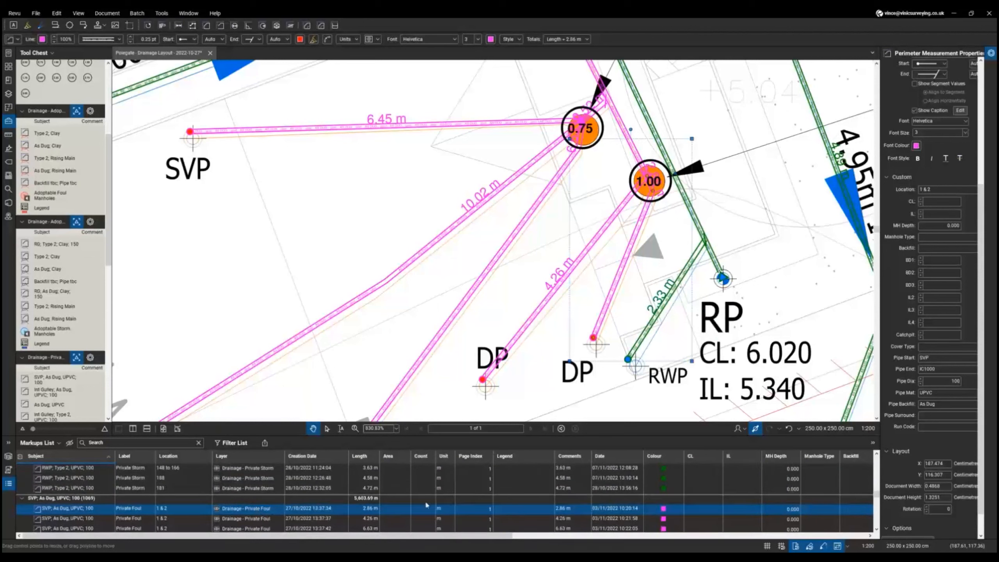
pyautogui.moveTo(509, 539); pyautogui.dragTo(860, 536)
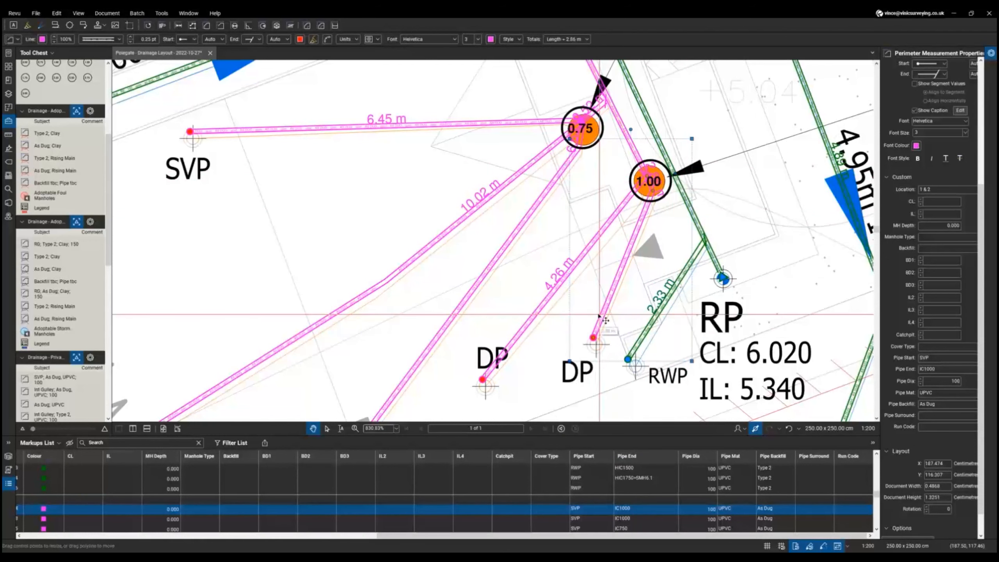
# - Select the SWS 375mm storm pipe: SMH19.1 to SMH19.2, 1050 diameter, CONCRETE, Type 2 backfill
pyautogui.scroll(-3, 623, 337)
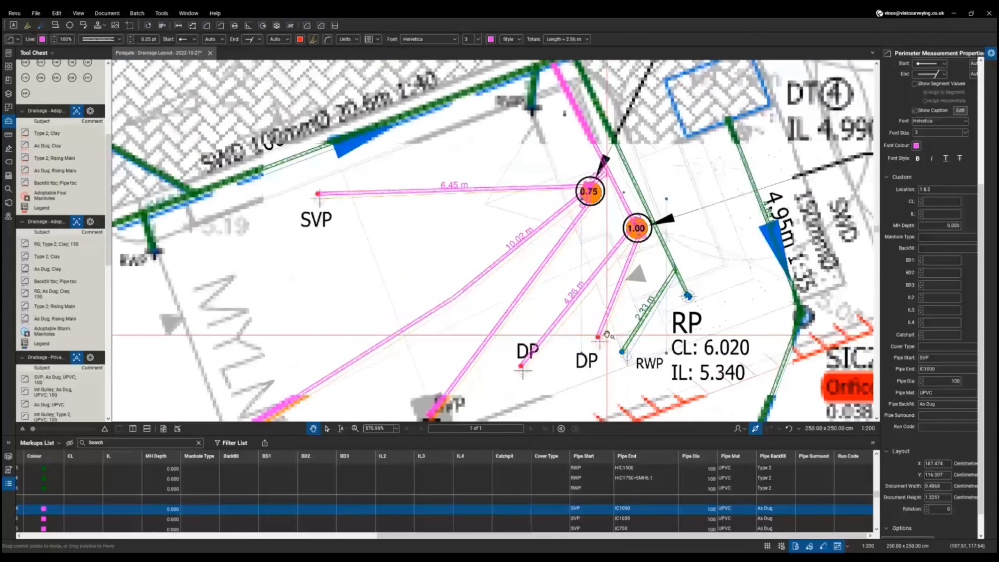
pyautogui.scroll(-5, 607, 335)
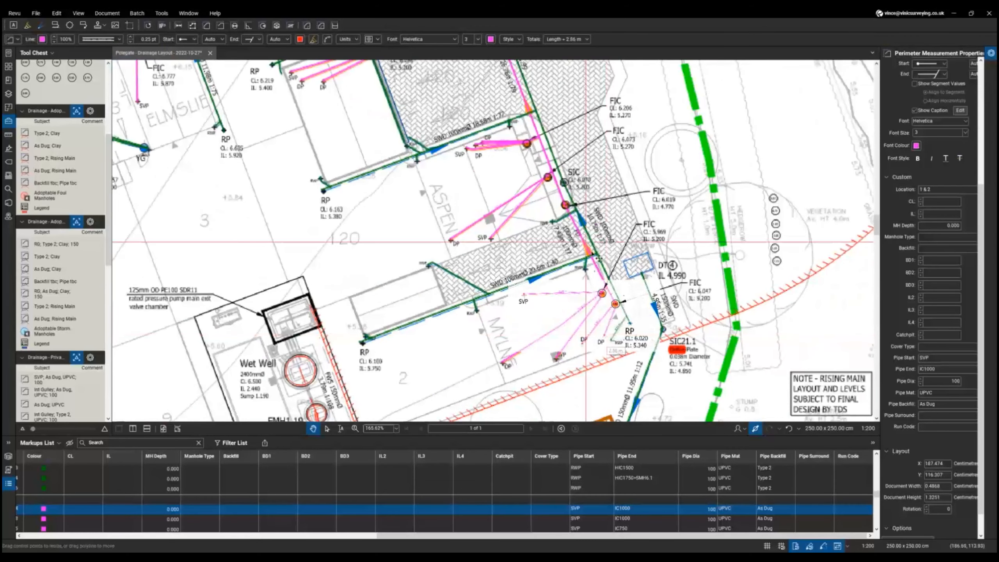
pyautogui.scroll(-1, 598, 283)
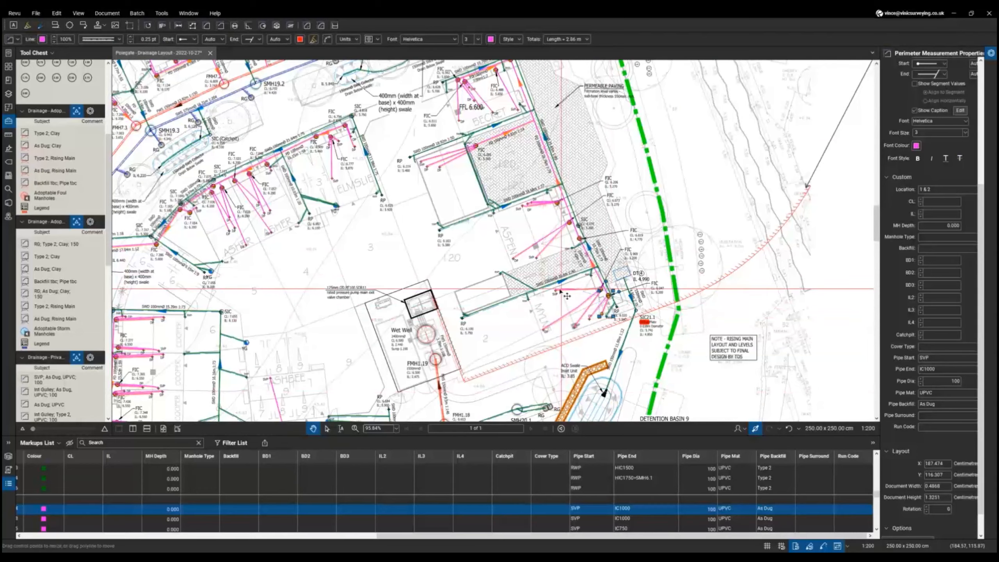
pyautogui.scroll(3, 510, 145)
pyautogui.scroll(2, 510, 145)
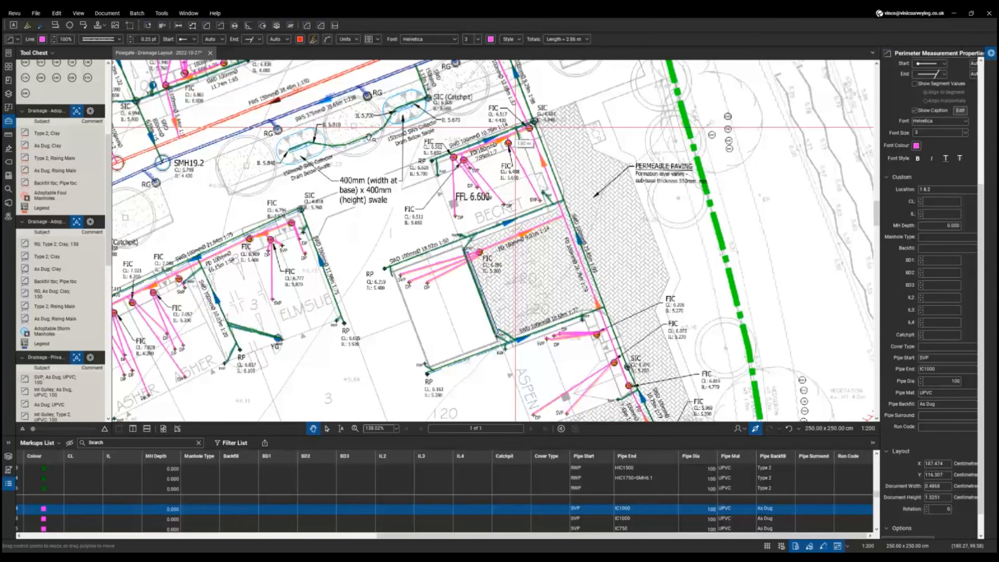
pyautogui.scroll(-1, 515, 126)
pyautogui.scroll(4, 366, 161)
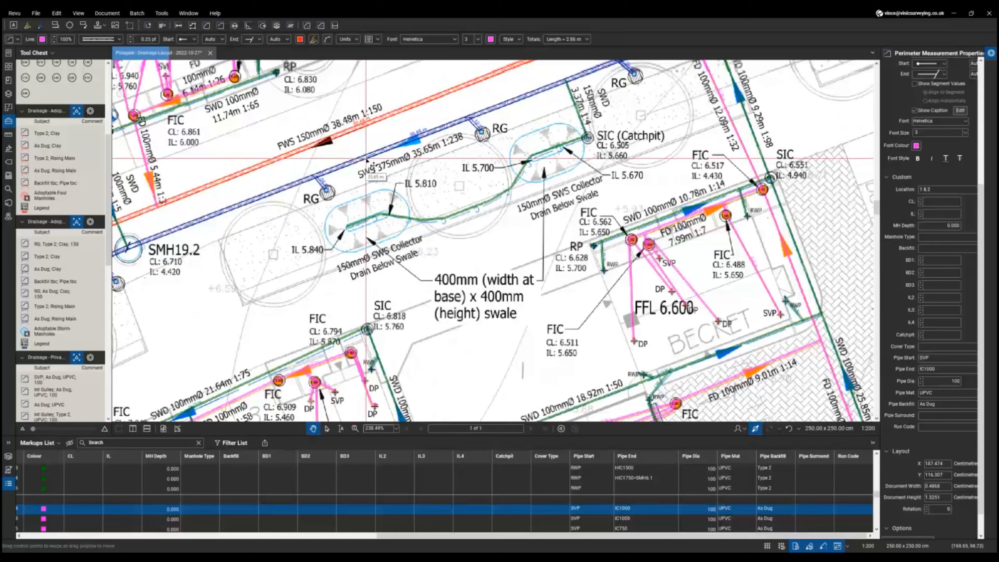
pyautogui.scroll(-2, 366, 160)
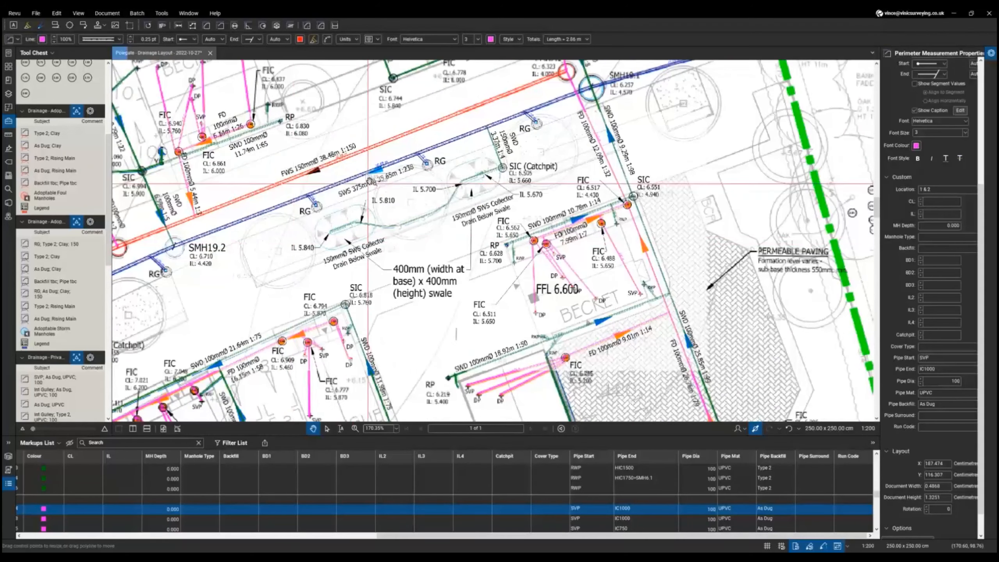
pyautogui.click(381, 167)
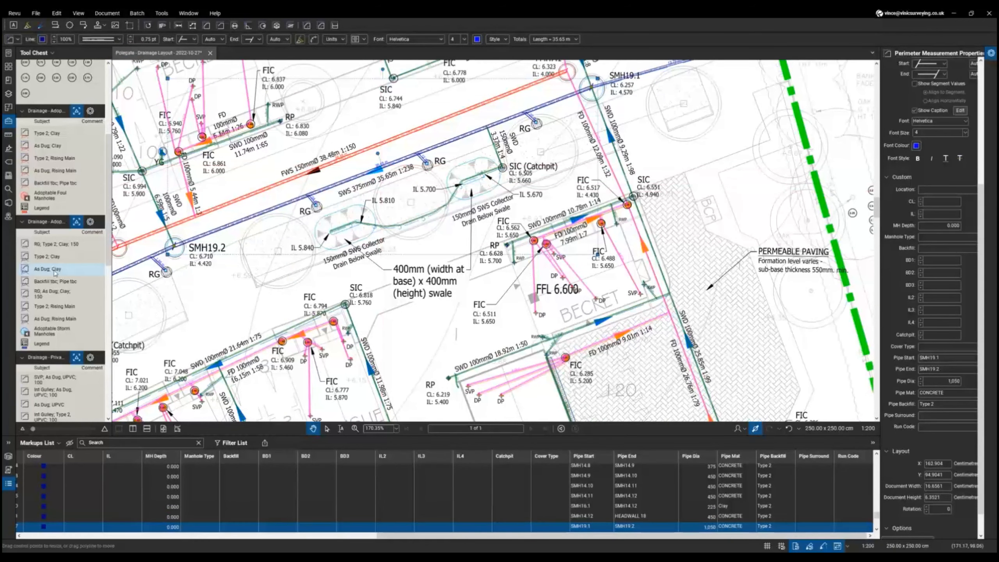
pyautogui.click(54, 257)
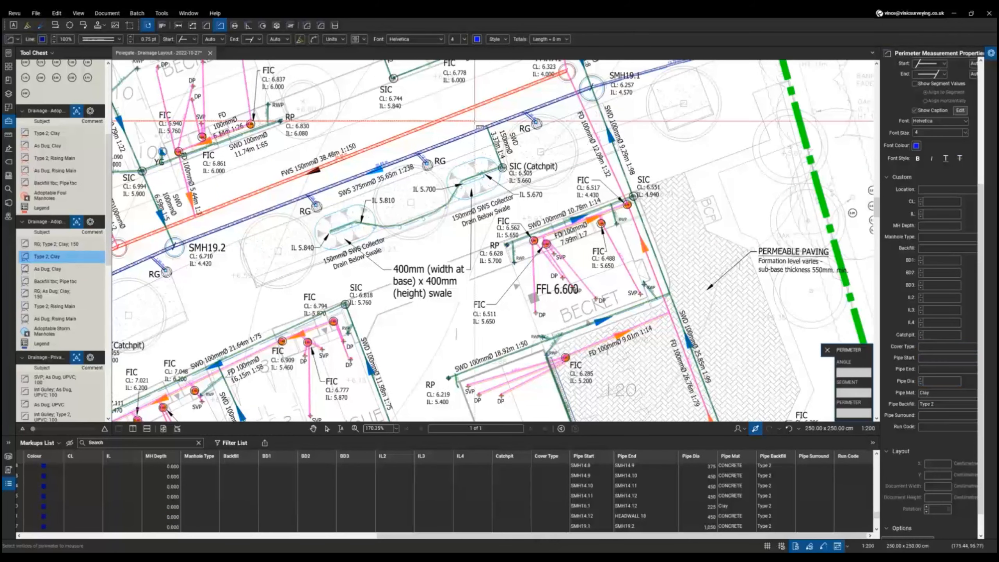
pyautogui.press('Escape')
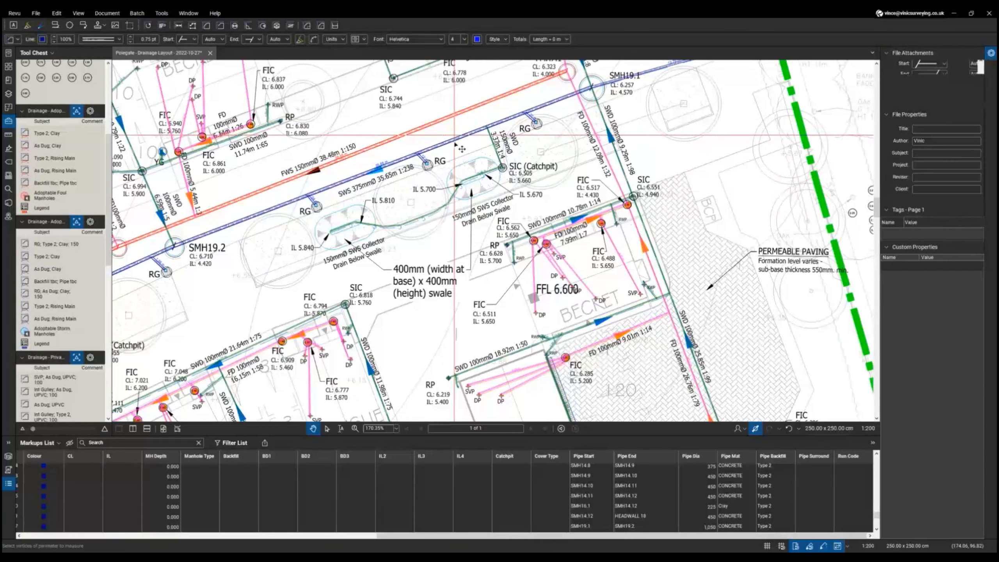
pyautogui.click(460, 149)
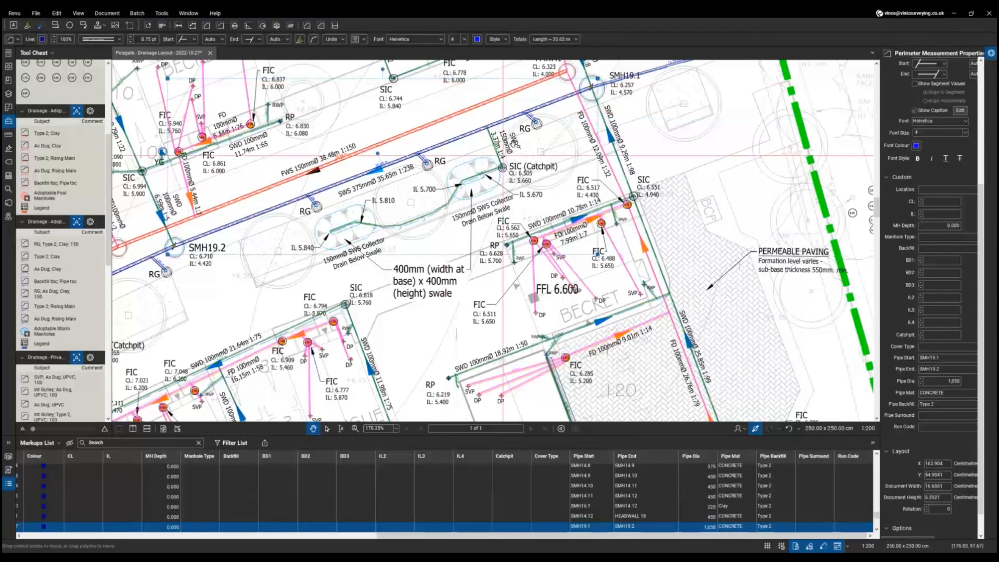
# - Select the RG connector pipes, 150 Clay Type 2, including the one without a pipe end
pyautogui.scroll(3, 536, 119)
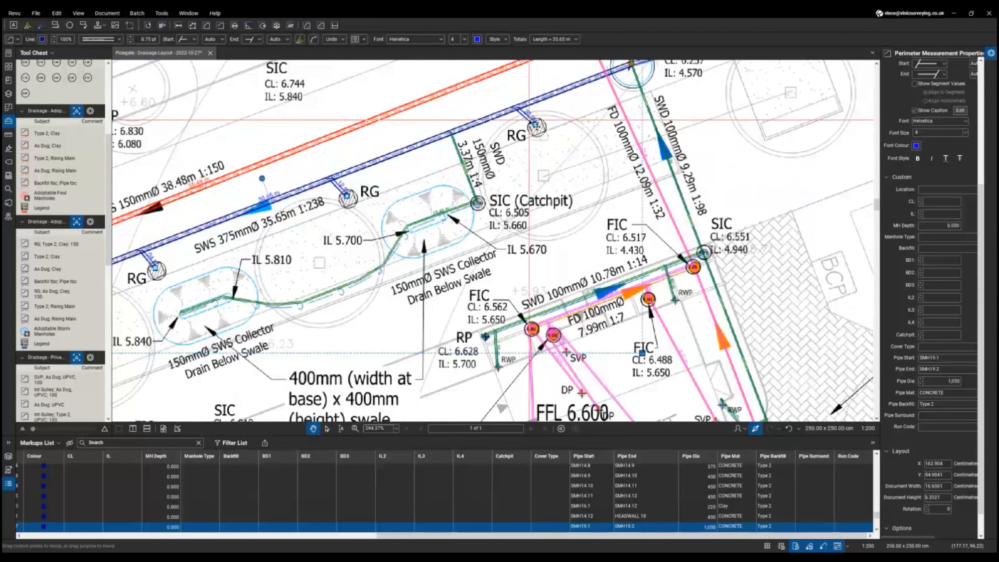
pyautogui.click(529, 120)
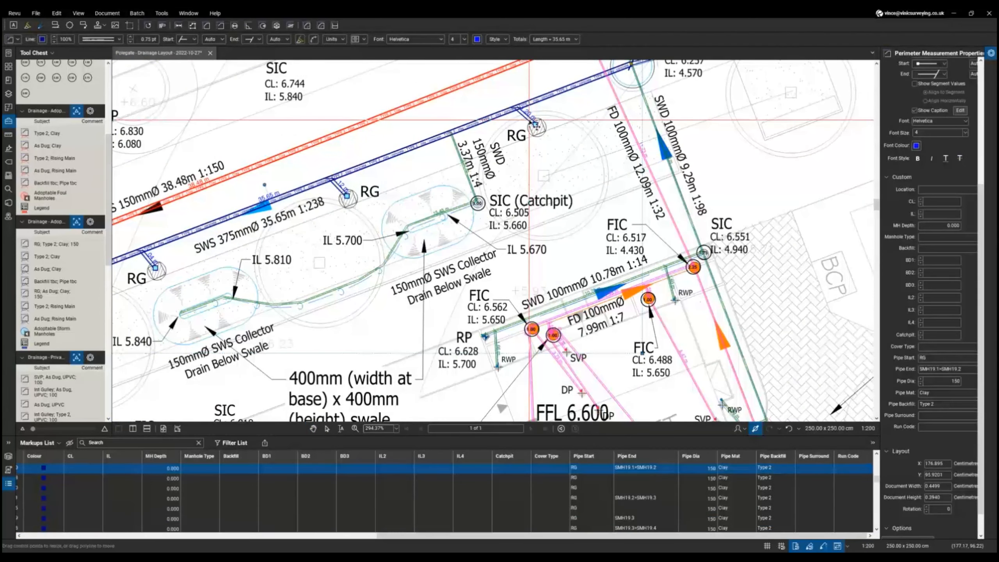
pyautogui.click(588, 468)
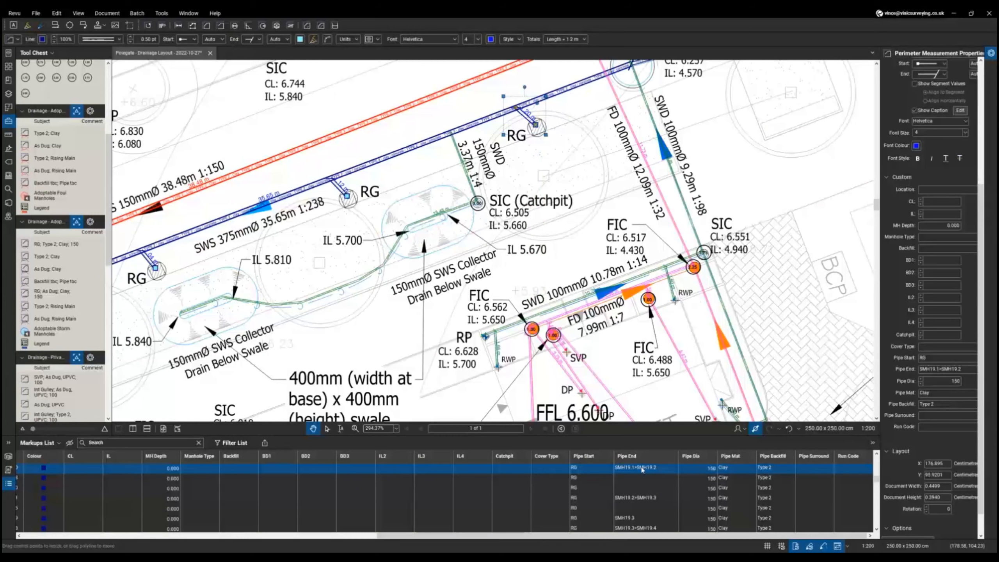
pyautogui.scroll(-1, 629, 285)
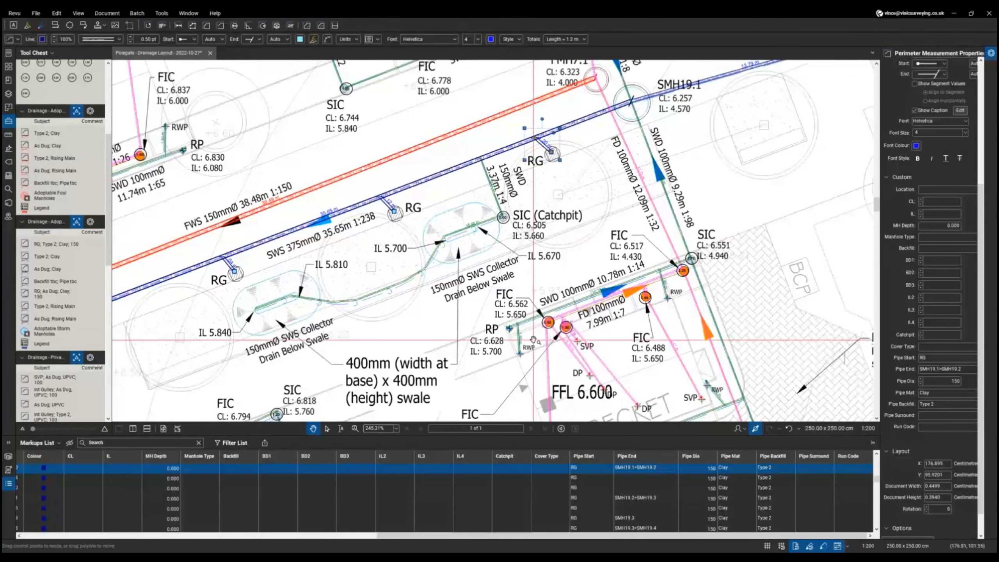
pyautogui.click(628, 477)
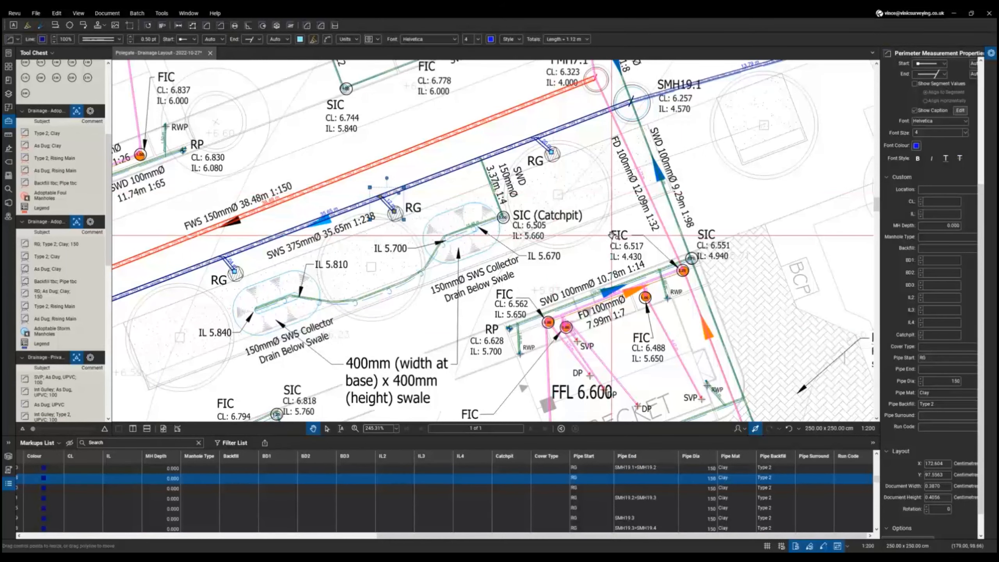
# - Zoom out to the full drainage layout page, then switch to the Excel workbook's Bluebeam CSV sheet
pyautogui.scroll(-3, 612, 235)
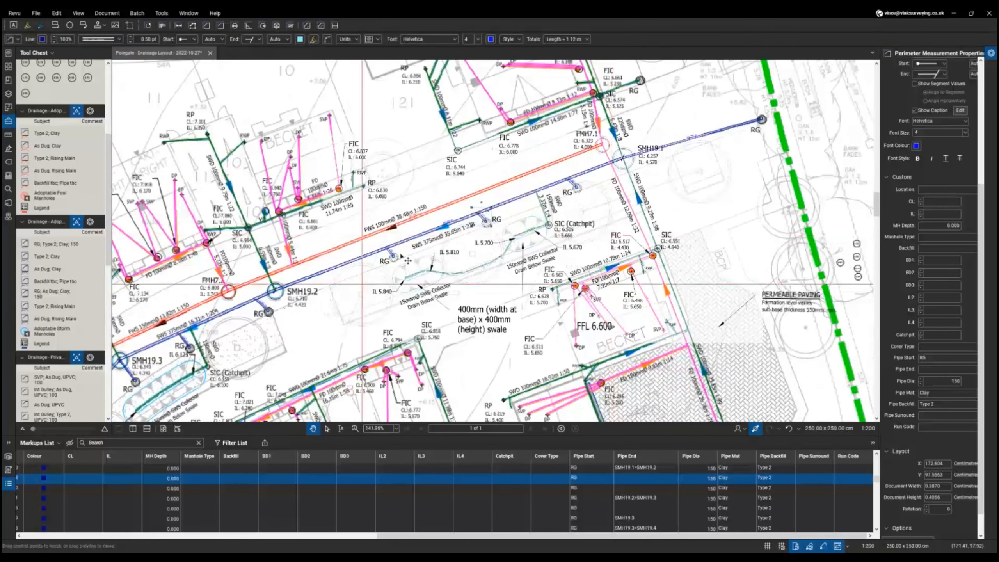
pyautogui.scroll(-2, 359, 266)
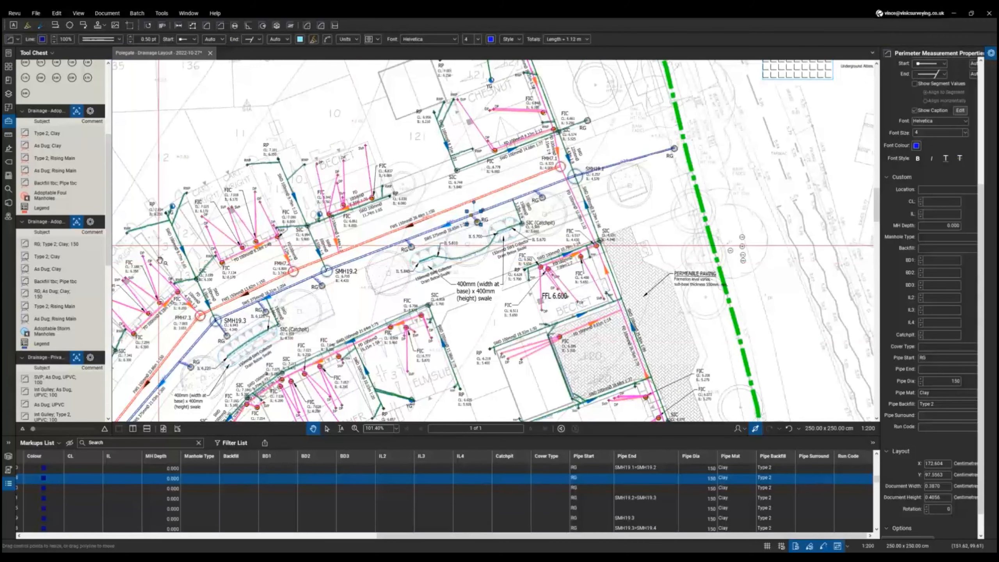
pyautogui.scroll(-3, 450, 251)
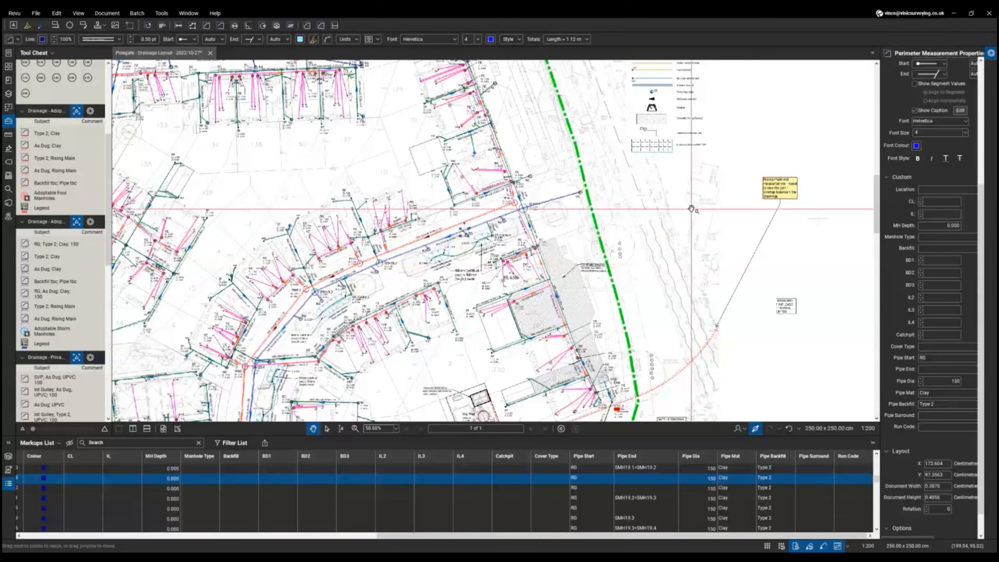
pyautogui.scroll(-10, 692, 208)
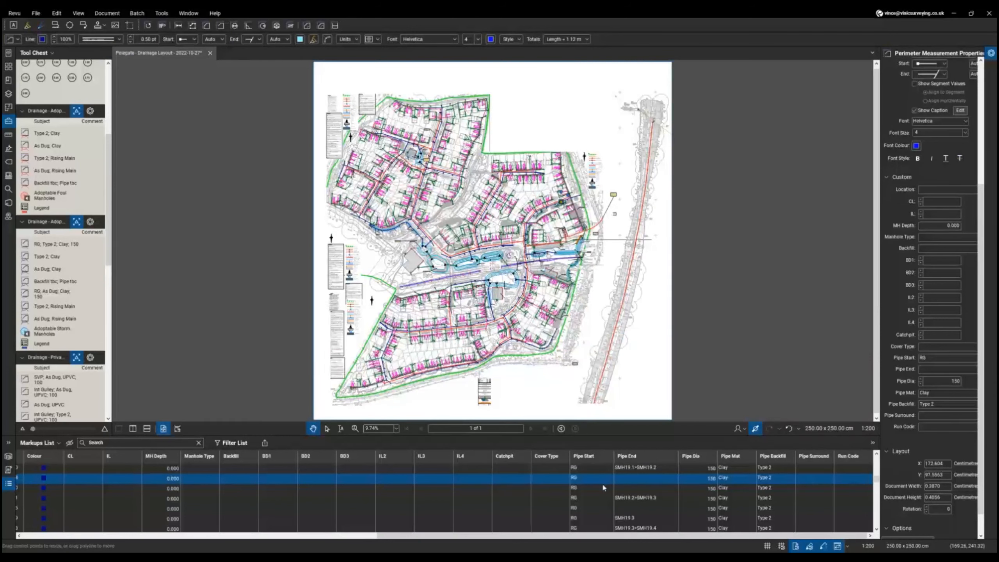
pyautogui.scroll(-3, 603, 487)
pyautogui.scroll(2, 603, 486)
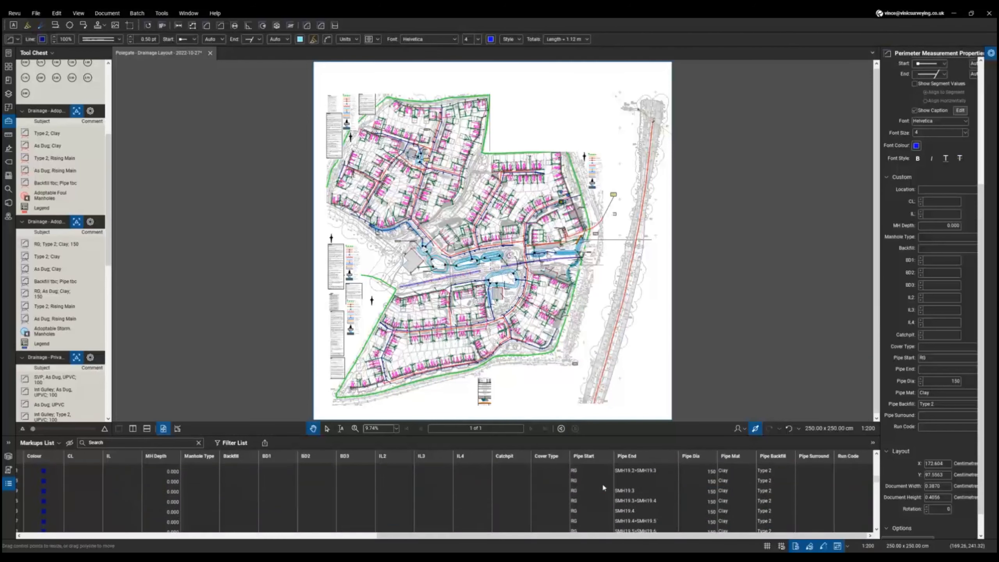
pyautogui.scroll(2, 604, 487)
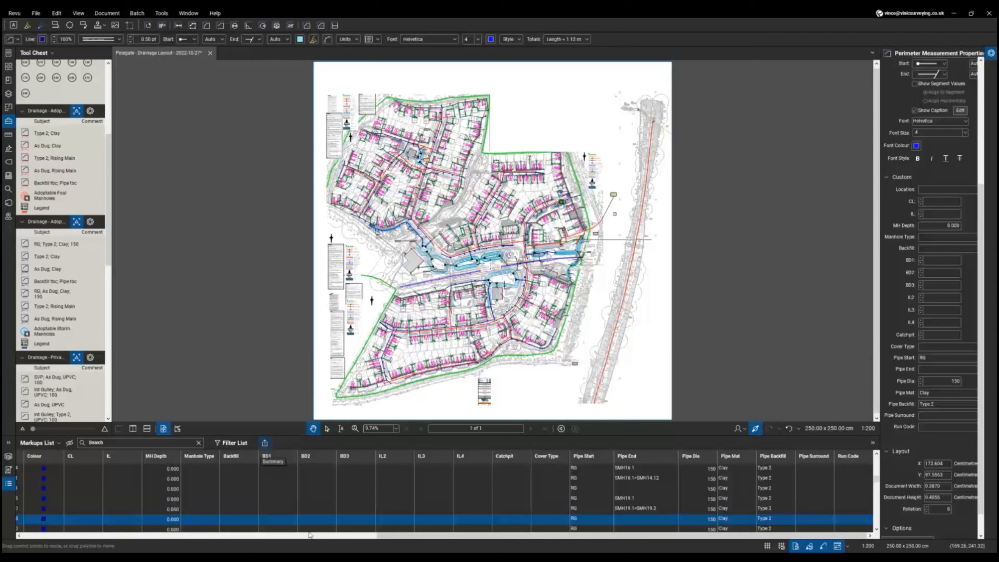
pyautogui.hotkey('alt', 'Tab')
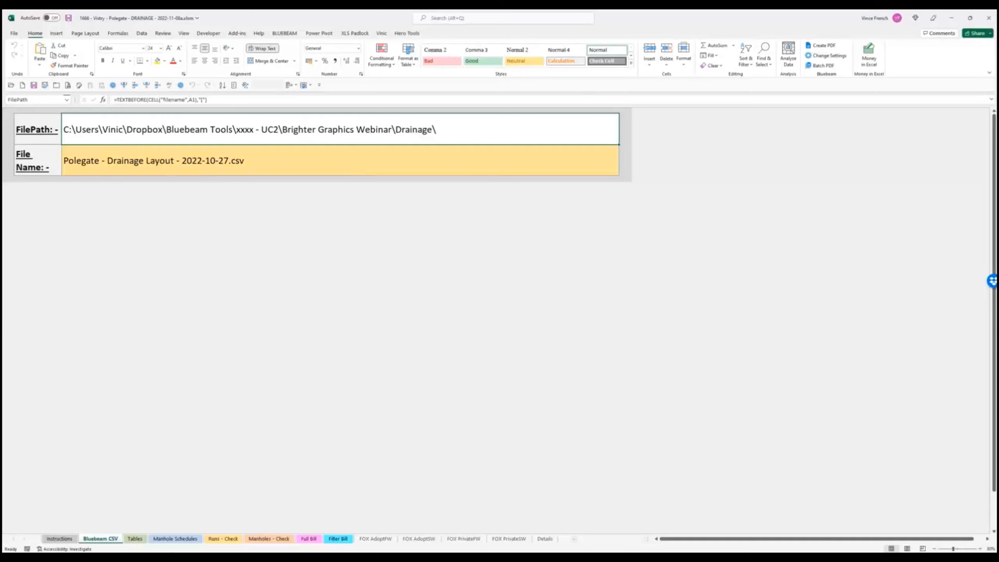
pyautogui.click(135, 538)
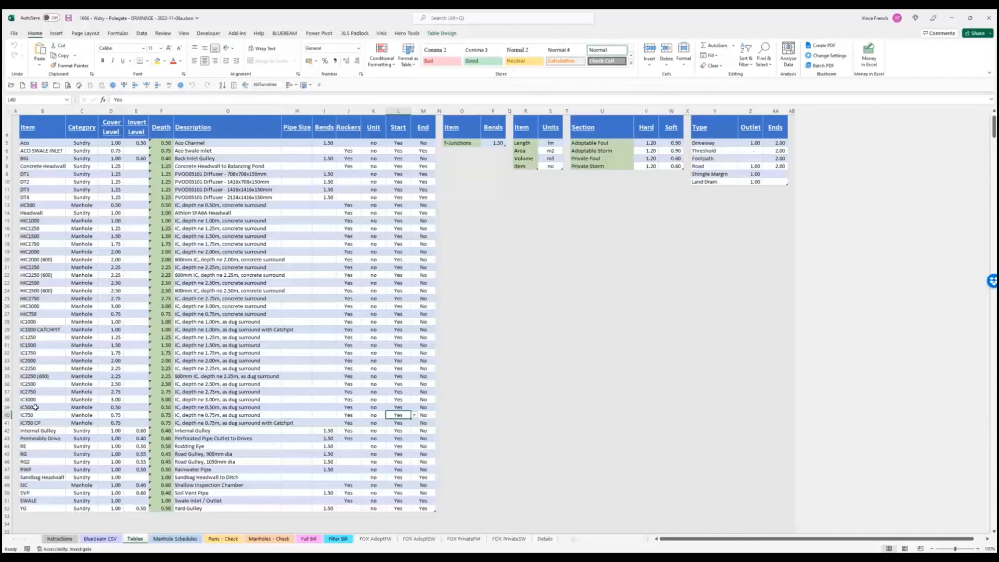
pyautogui.click(46, 409)
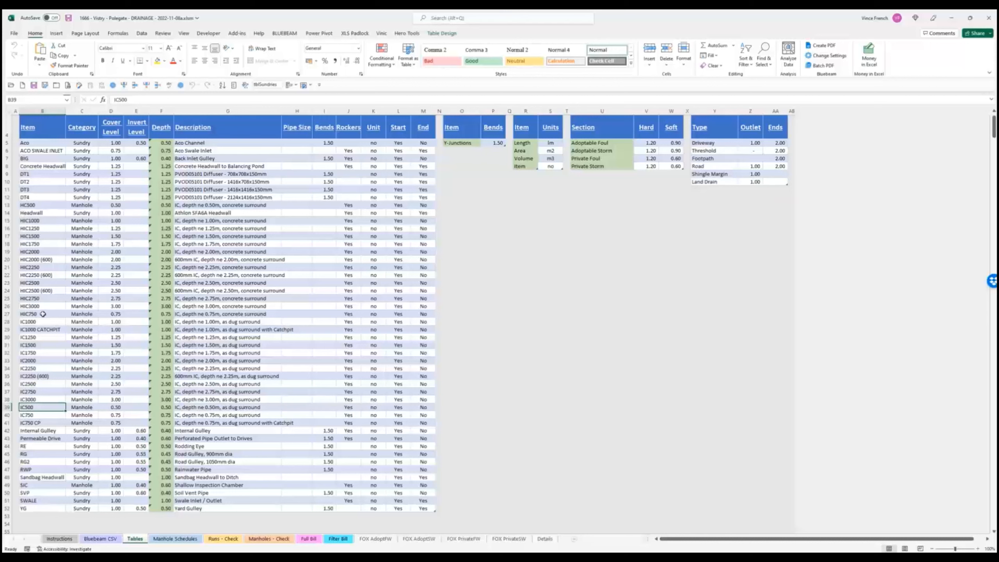
pyautogui.click(44, 314)
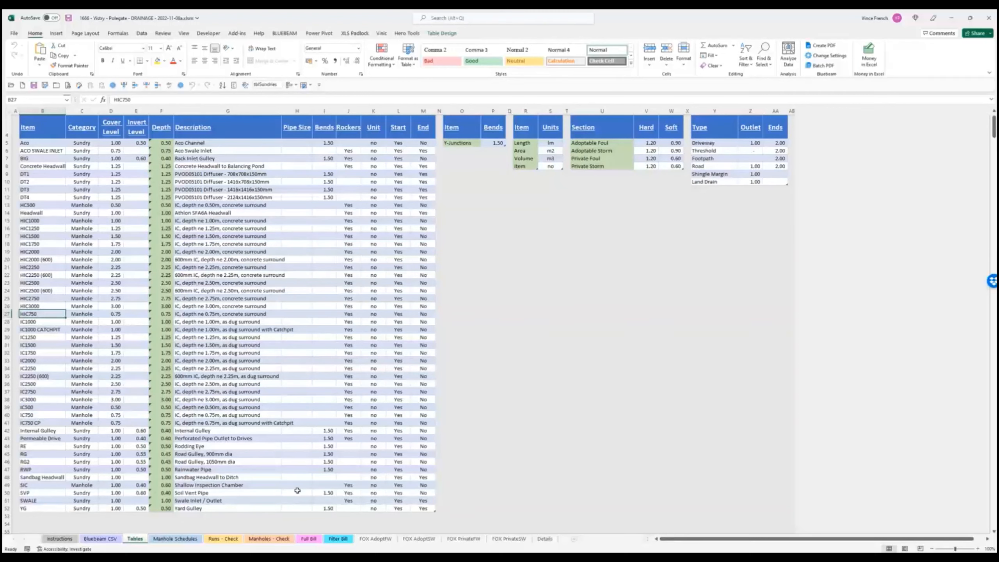
pyautogui.click(328, 493)
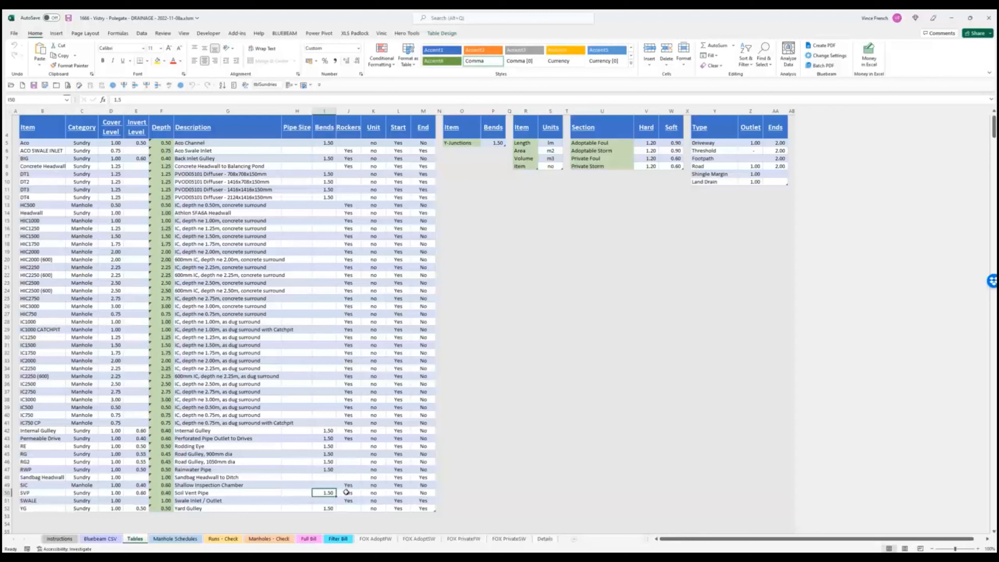
pyautogui.click(348, 492)
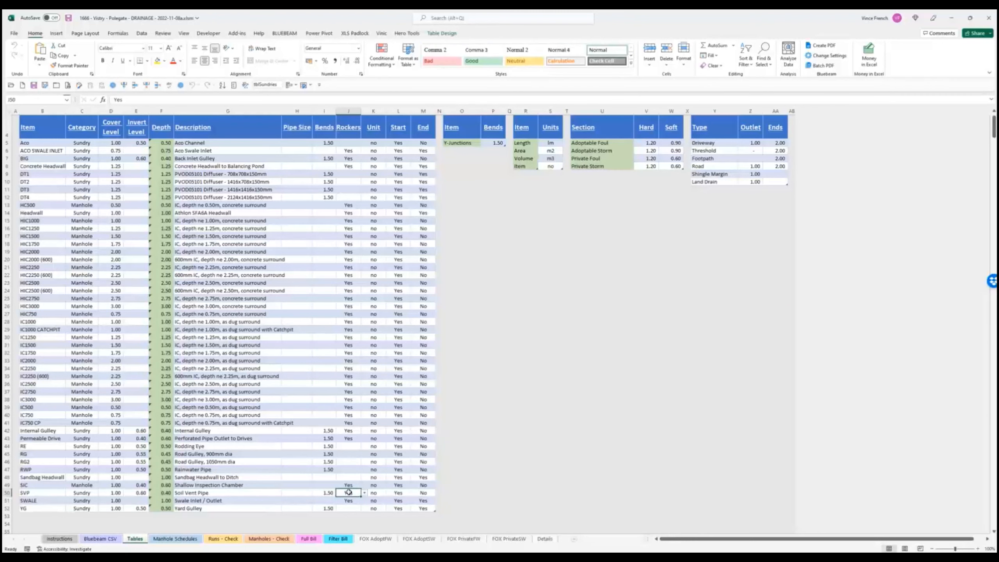
pyautogui.click(398, 493)
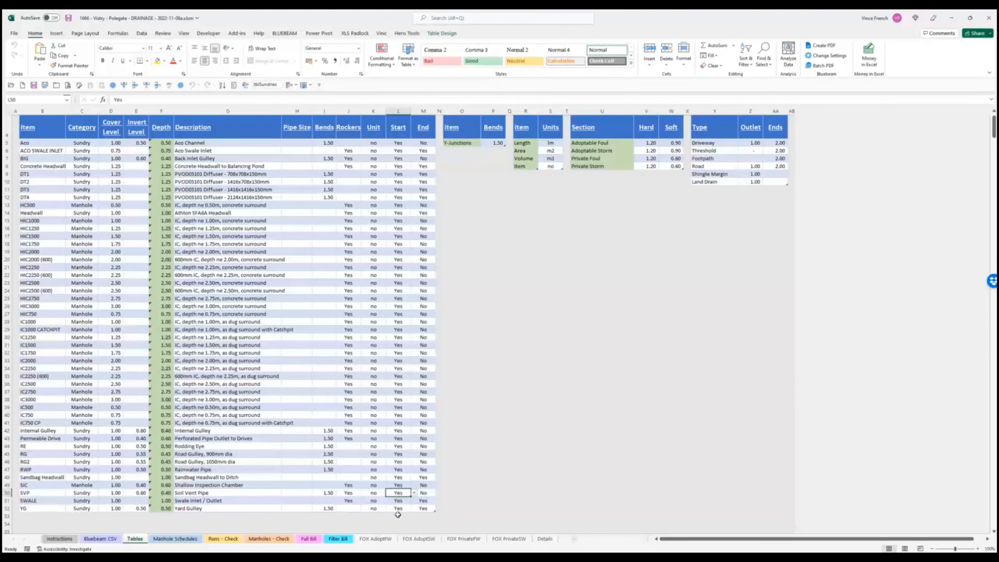
# - Scroll Manhole Schedules past the adoptable tables to the Plot Foul and Plot Storm Manholes tables
pyautogui.click(192, 540)
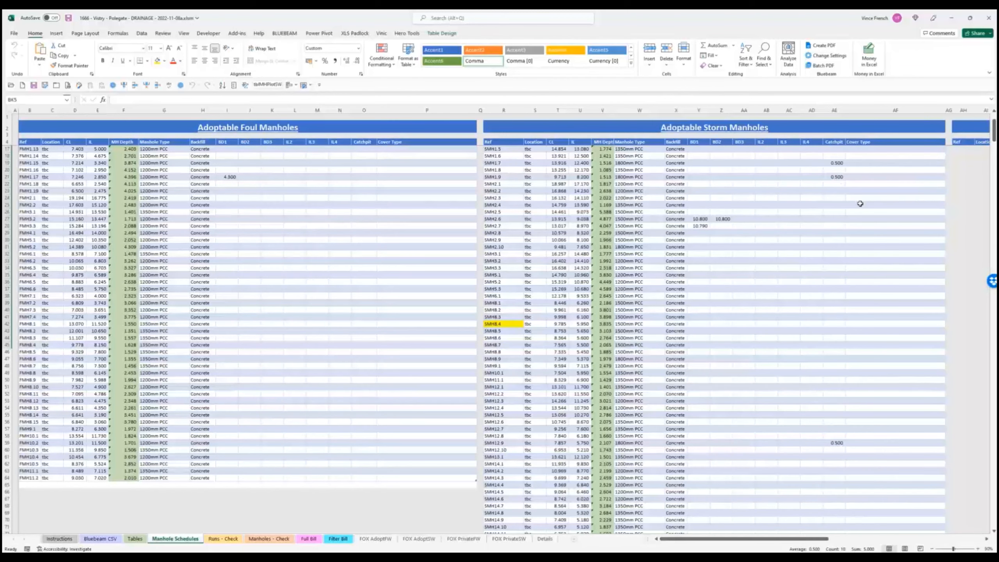
pyautogui.scroll(-6, 715, 281)
pyautogui.scroll(-5, 715, 281)
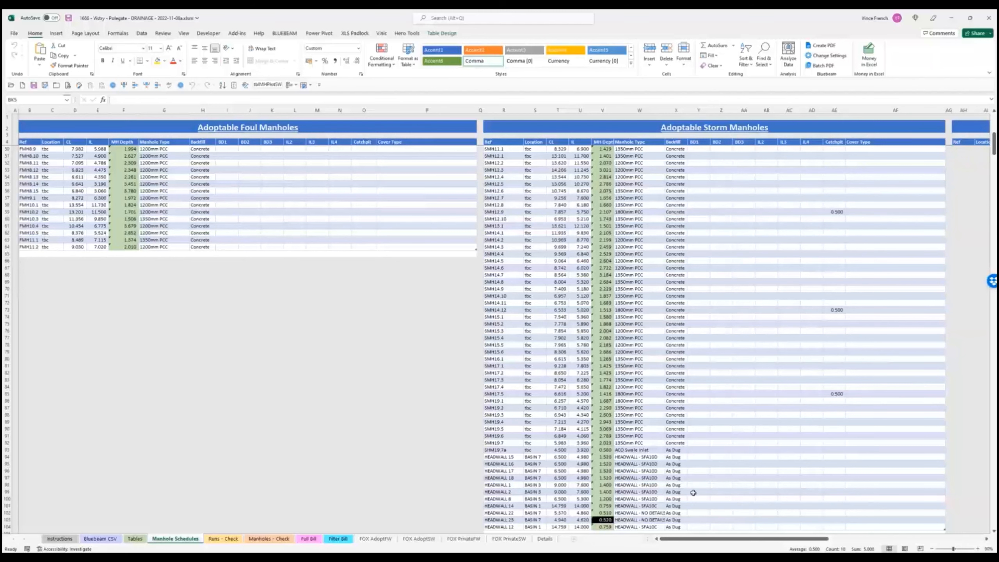
pyautogui.scroll(-1, 683, 483)
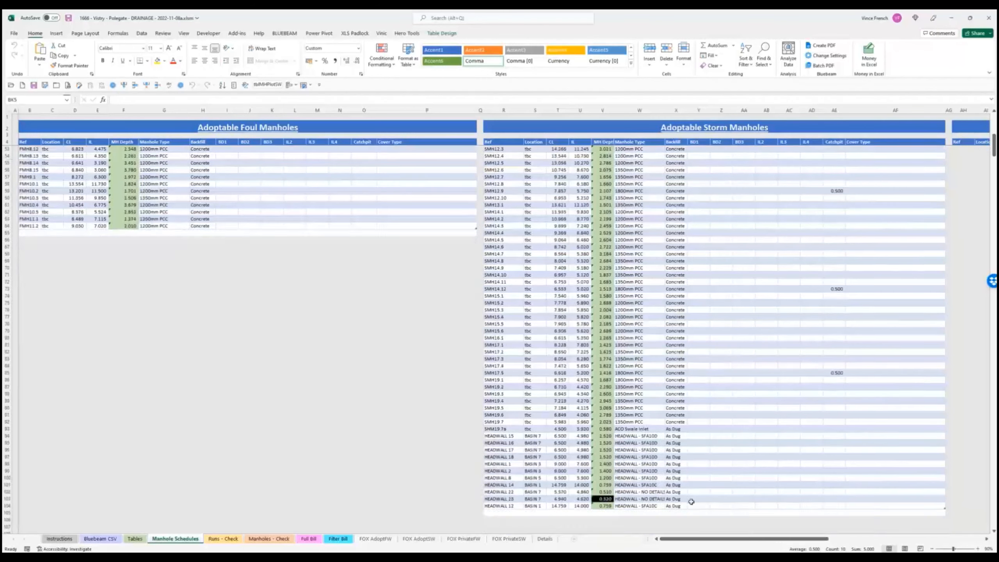
pyautogui.scroll(16, 680, 475)
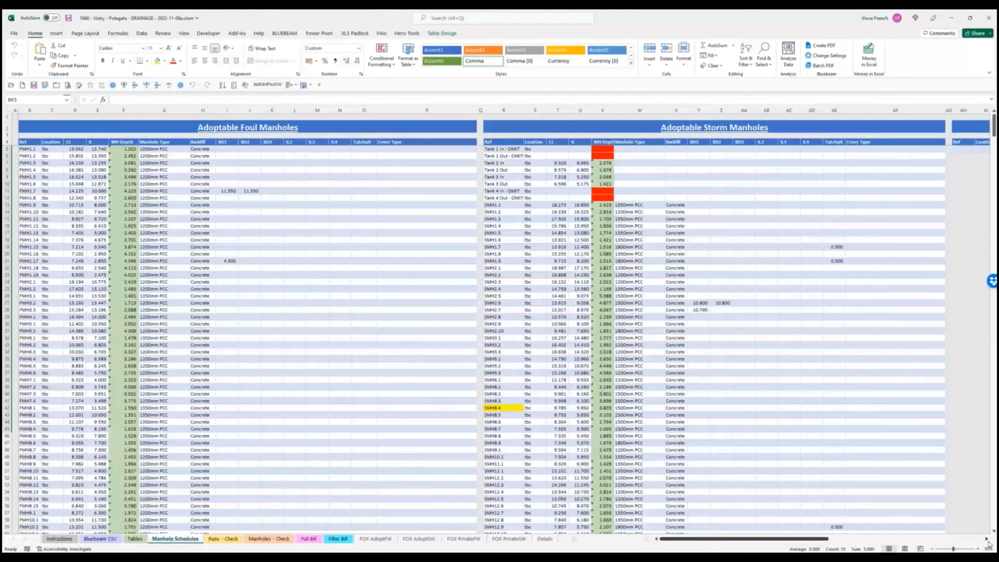
pyautogui.hscroll(8, 989, 544)
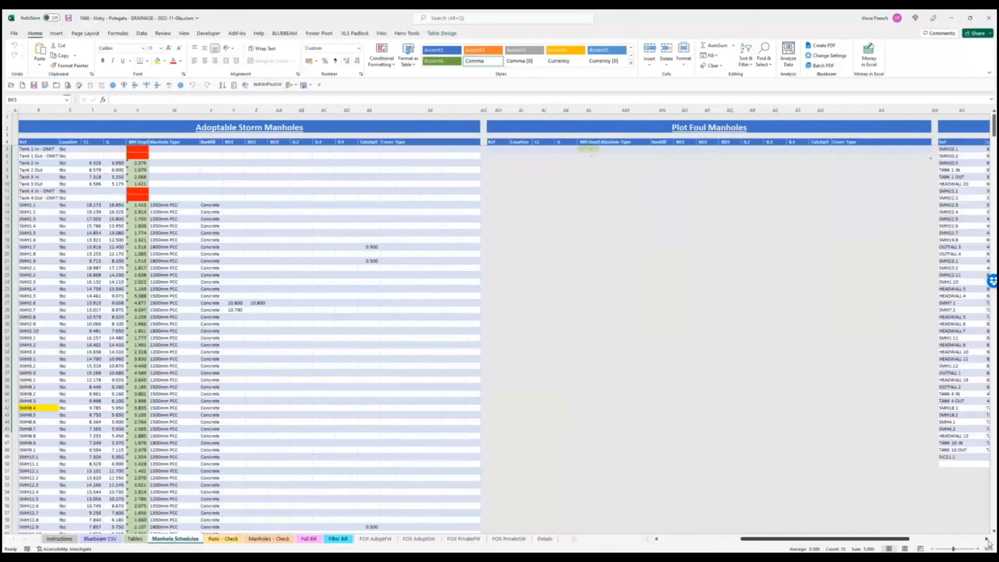
pyautogui.hscroll(8, 988, 544)
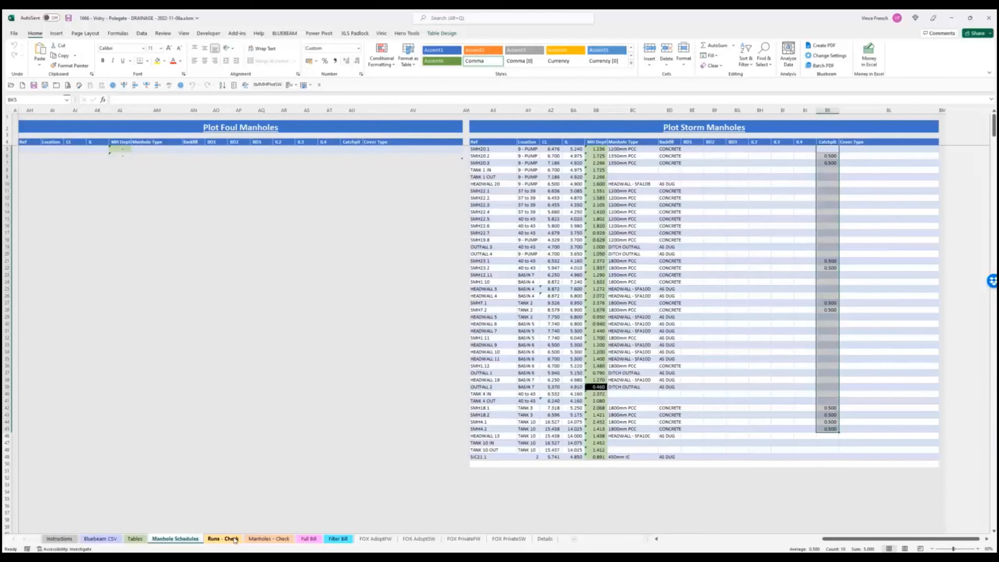
# - View the Runs - Check sheet's 0 errors and 111 possible errors, briefly glancing at Bluebeam CSV
pyautogui.click(235, 539)
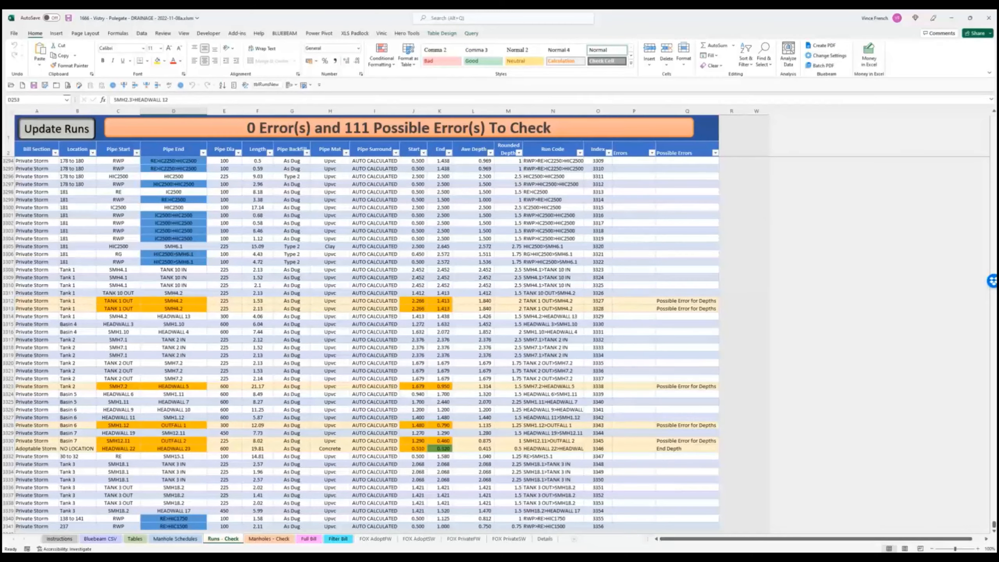
pyautogui.click(100, 538)
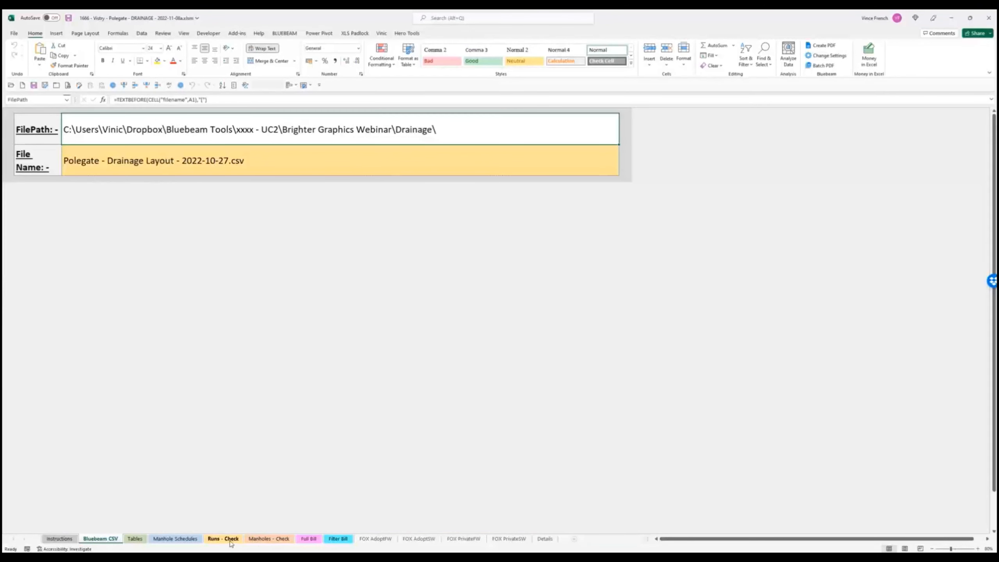
pyautogui.click(232, 542)
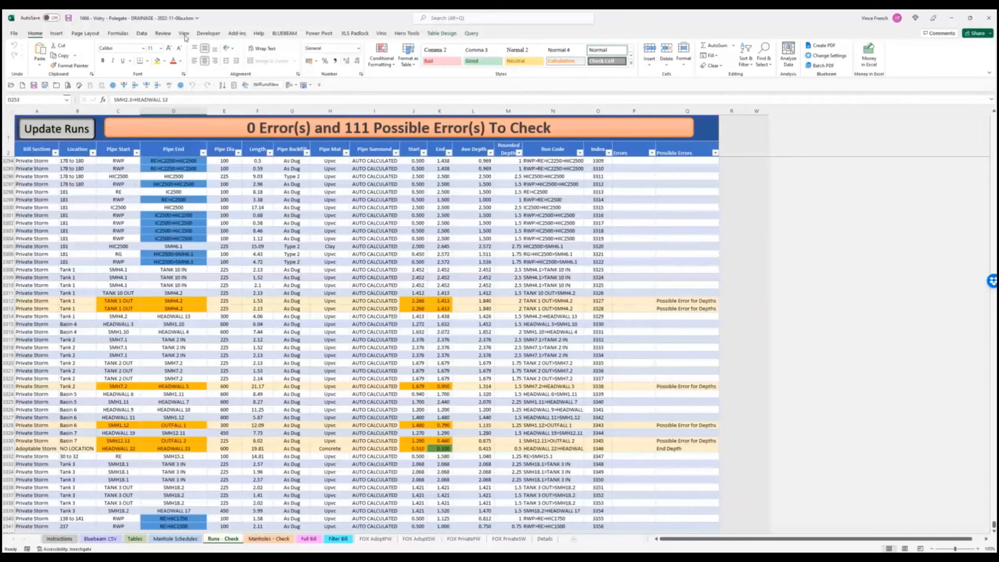
pyautogui.click(145, 38)
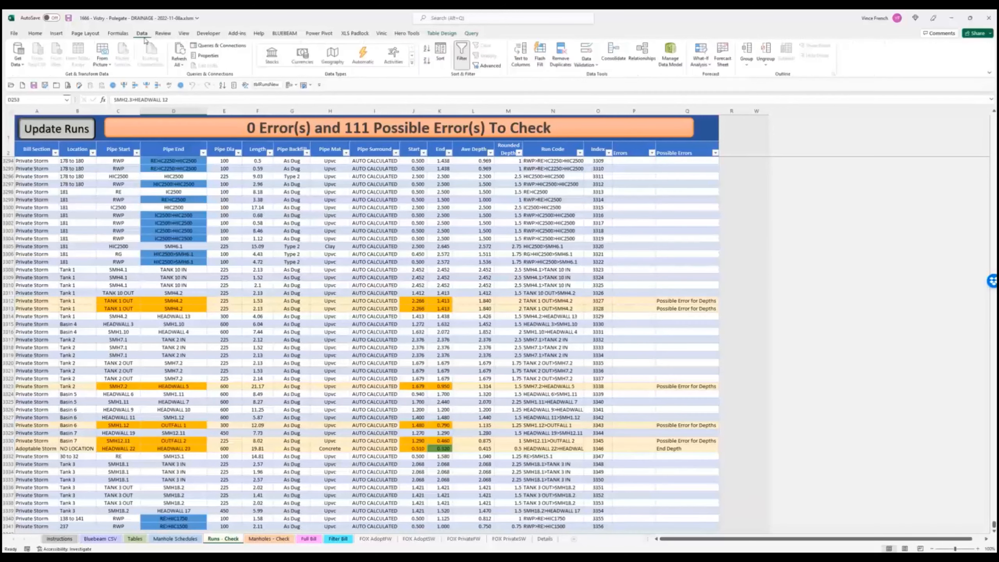
# - Show the Queries & Connections pane and browse its Manholes (7), Sewer Runs (14) and Other Queries groups
pyautogui.click(219, 45)
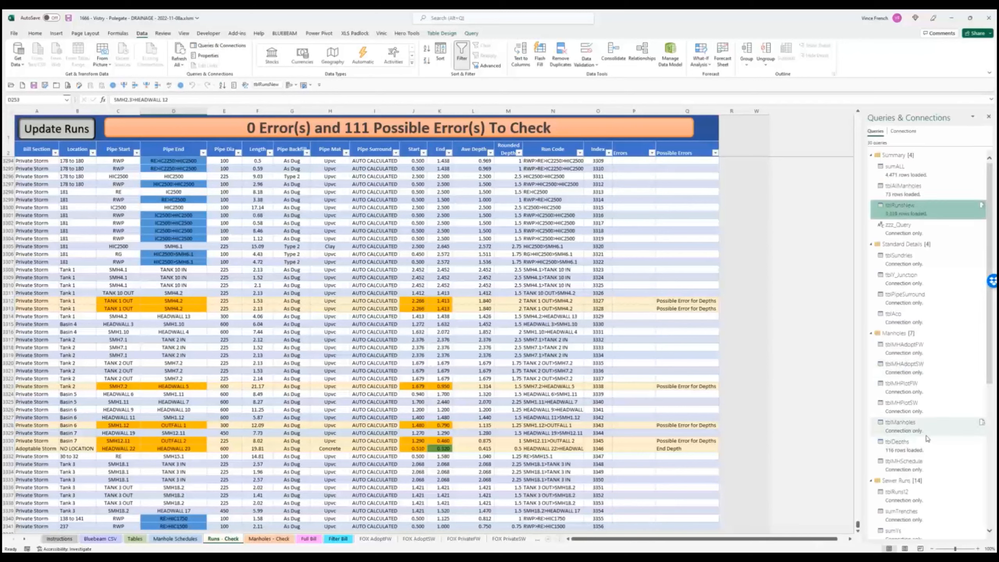
pyautogui.moveTo(927, 438)
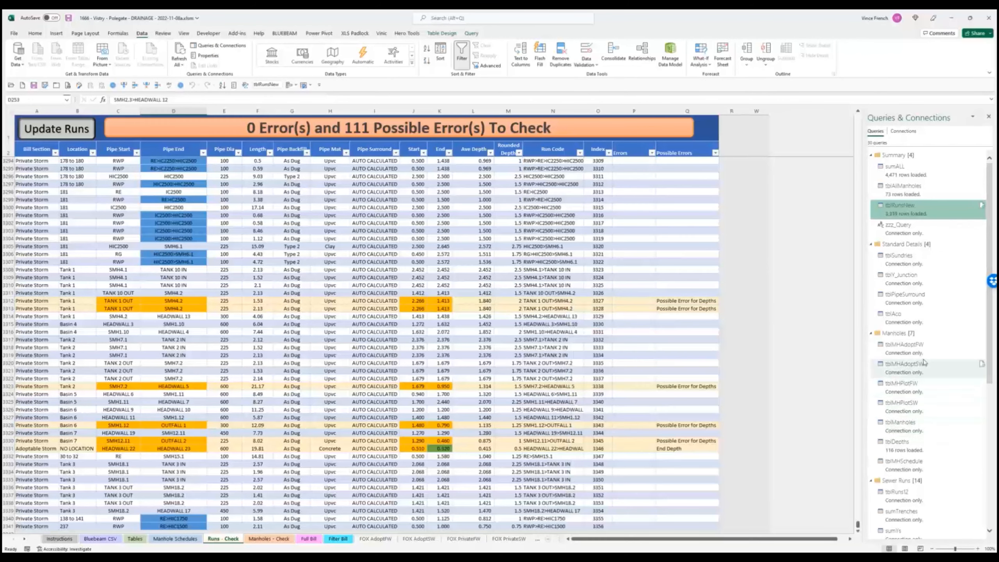
pyautogui.scroll(-5, 931, 437)
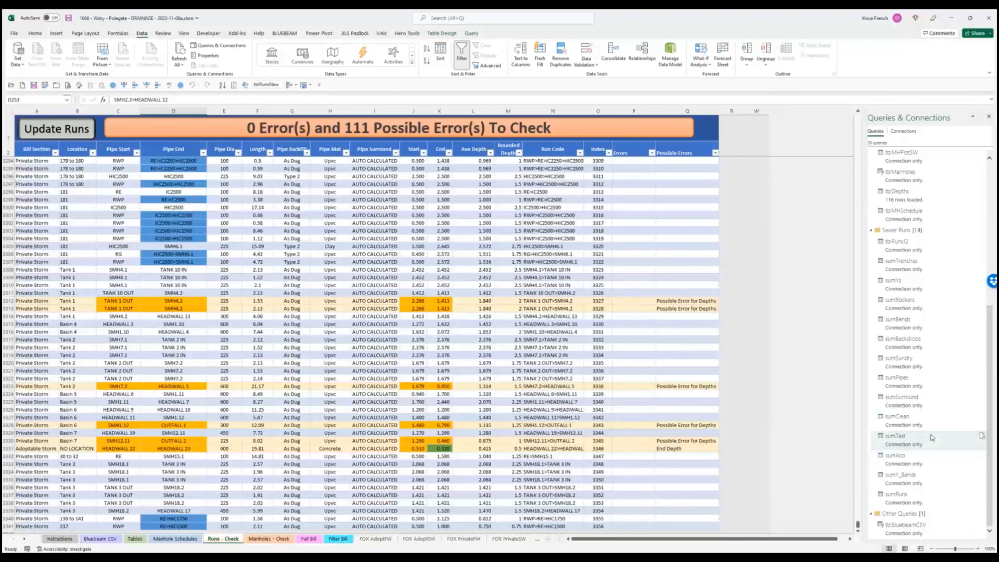
pyautogui.moveTo(927, 532)
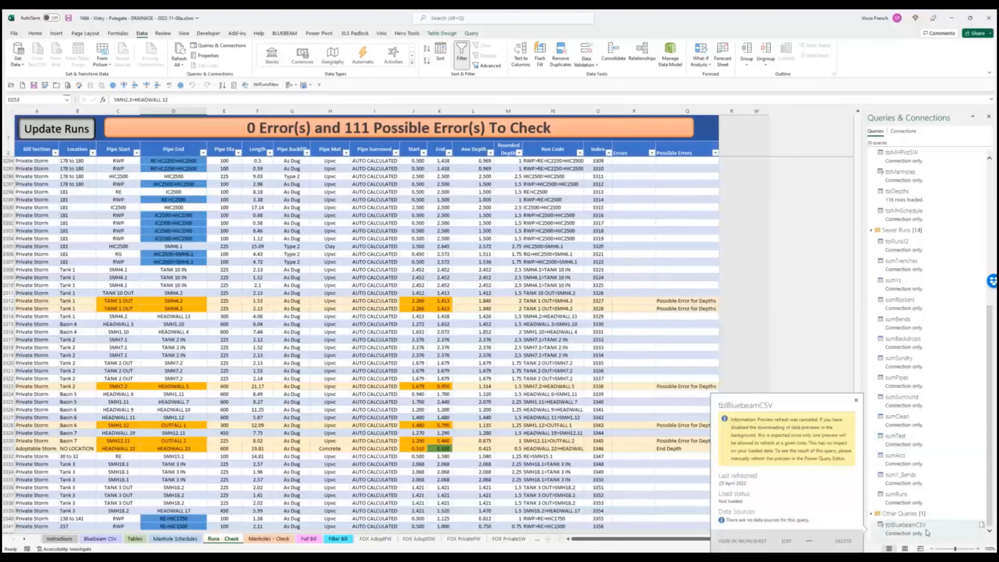
pyautogui.scroll(3, 928, 511)
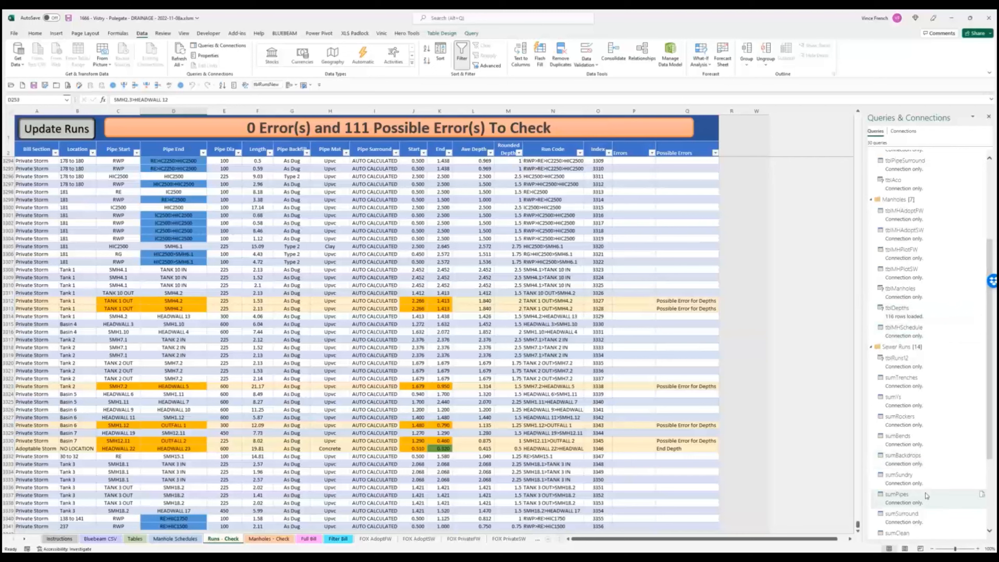
pyautogui.scroll(-3, 926, 497)
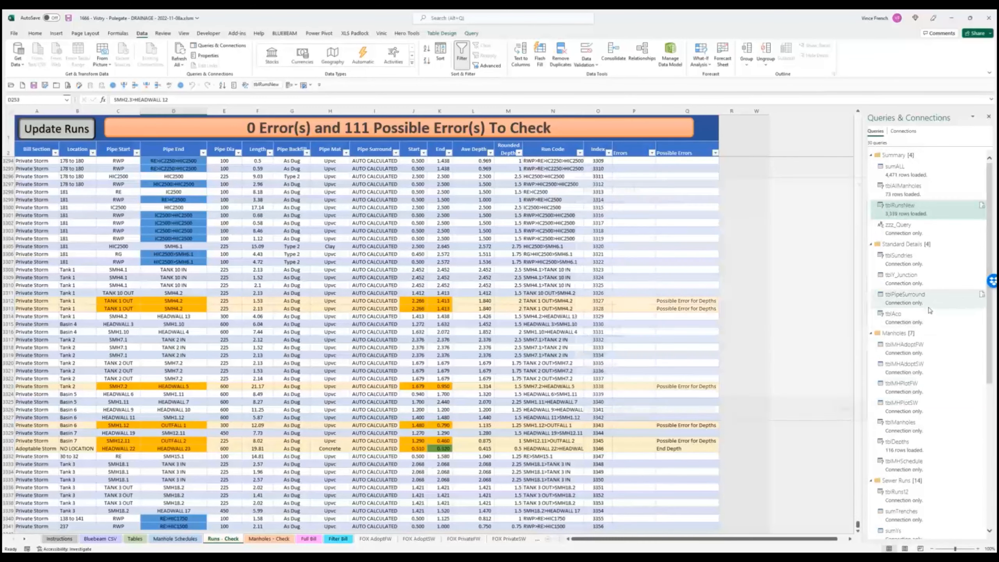
pyautogui.moveTo(929, 310)
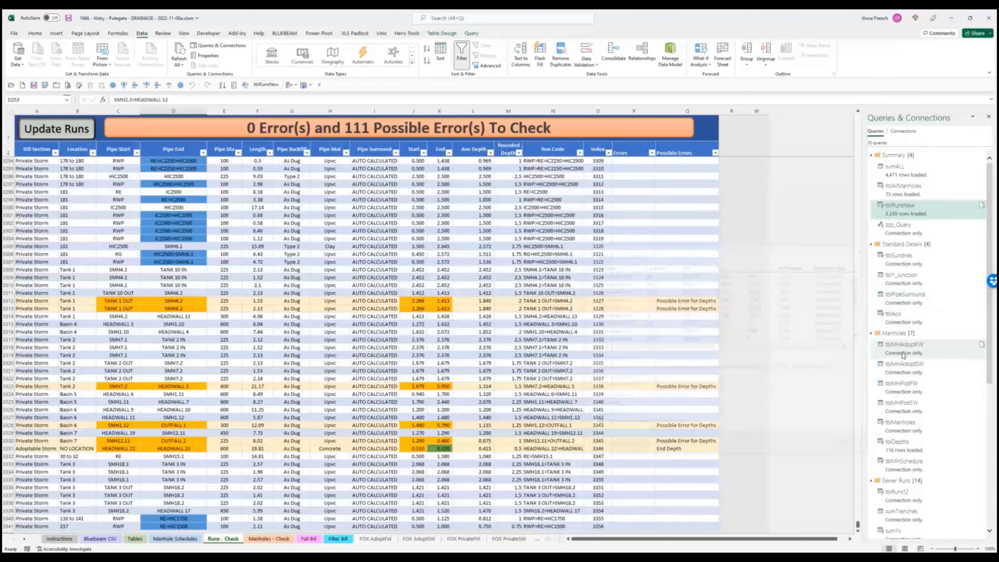
pyautogui.moveTo(917, 354)
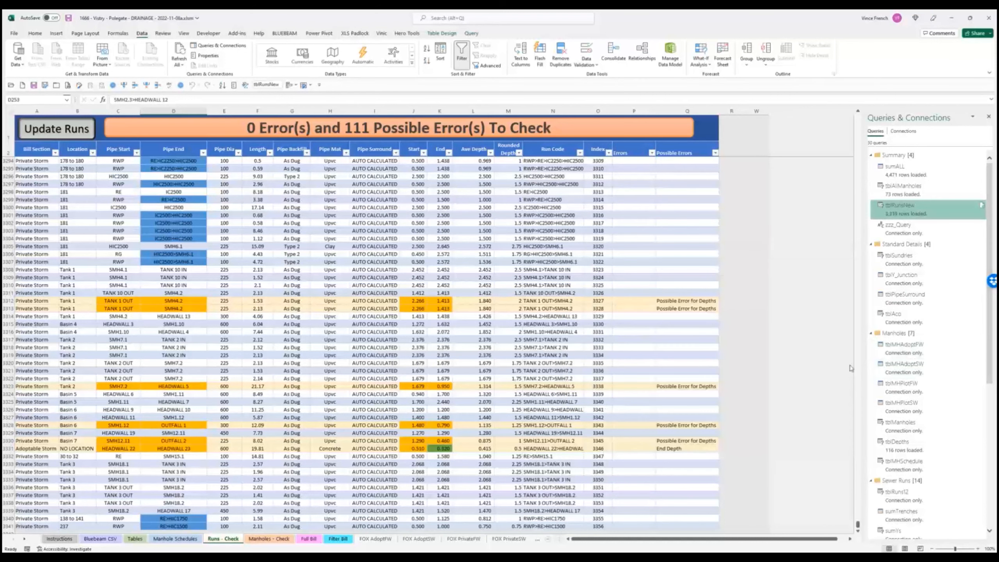
pyautogui.moveTo(895, 366)
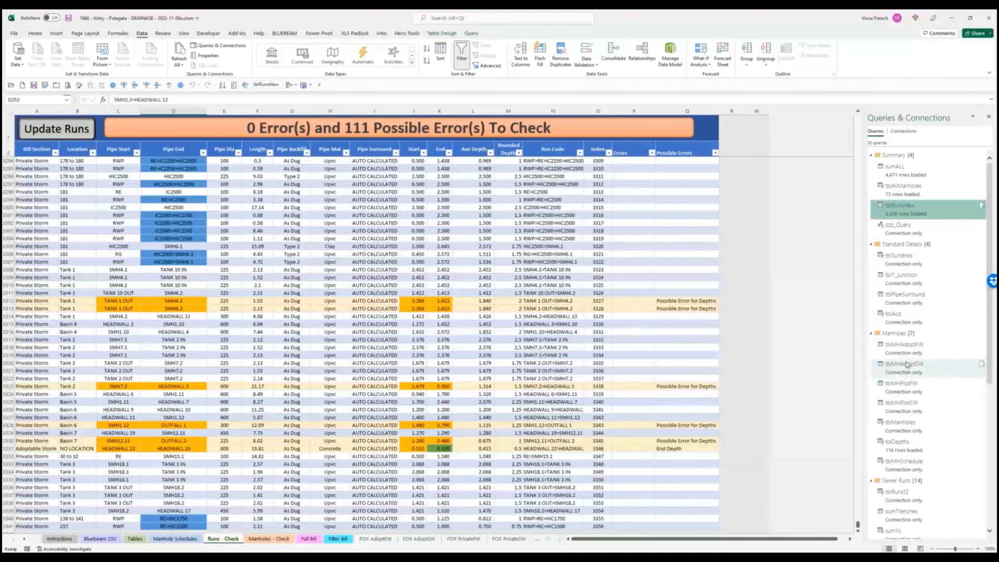
pyautogui.moveTo(910, 350)
pyautogui.moveTo(929, 366)
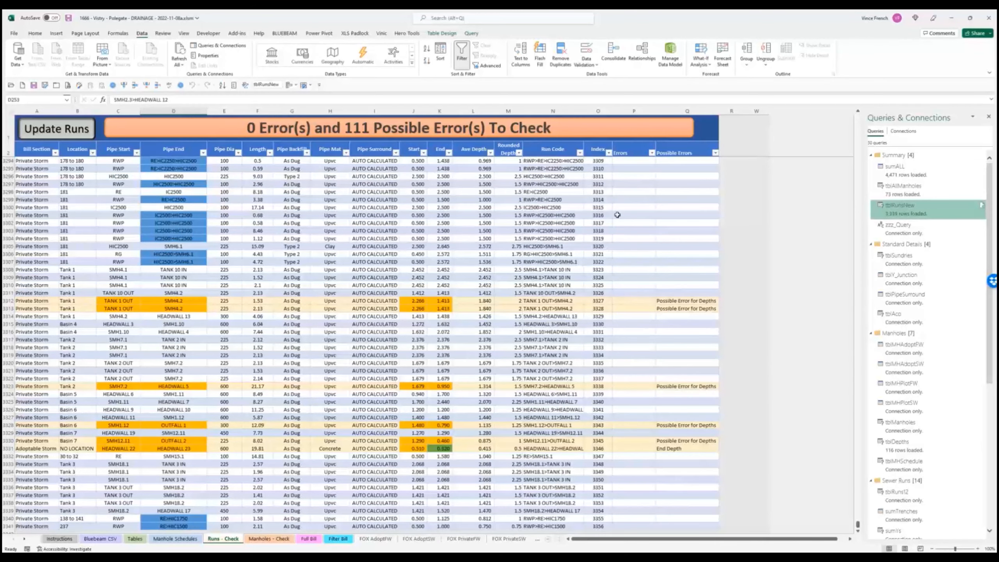
pyautogui.scroll(-3, 520, 372)
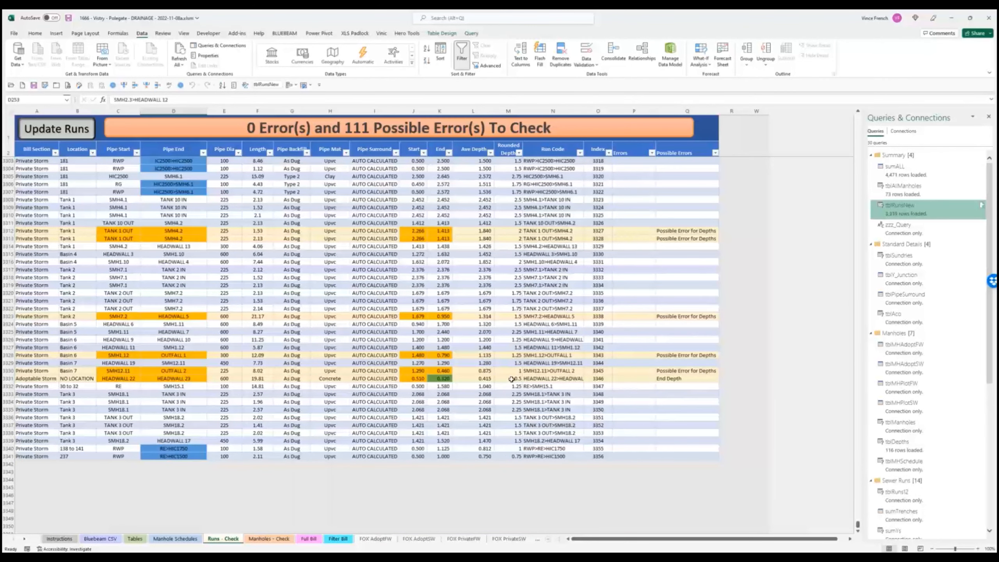
pyautogui.scroll(2, 511, 379)
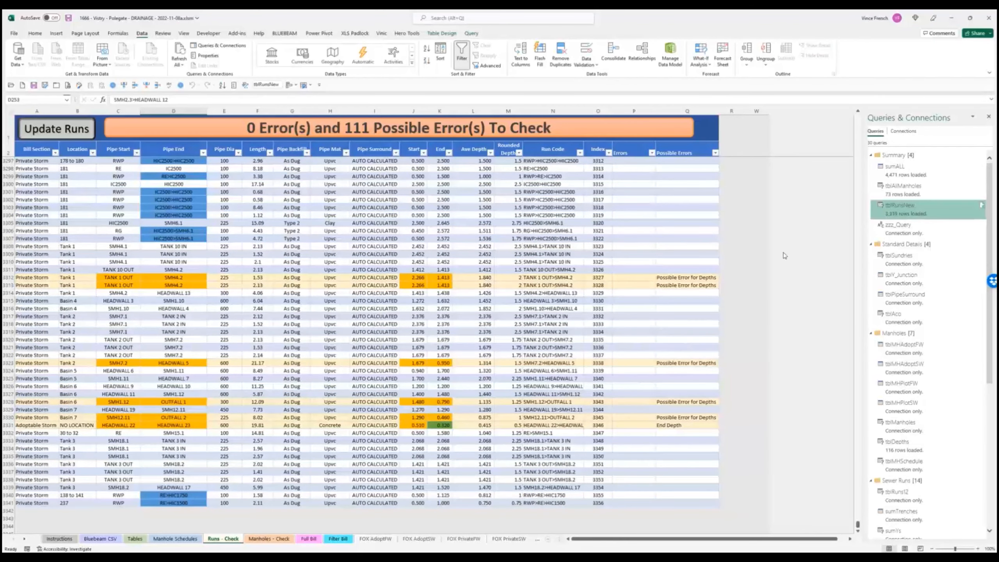
pyautogui.click(419, 277)
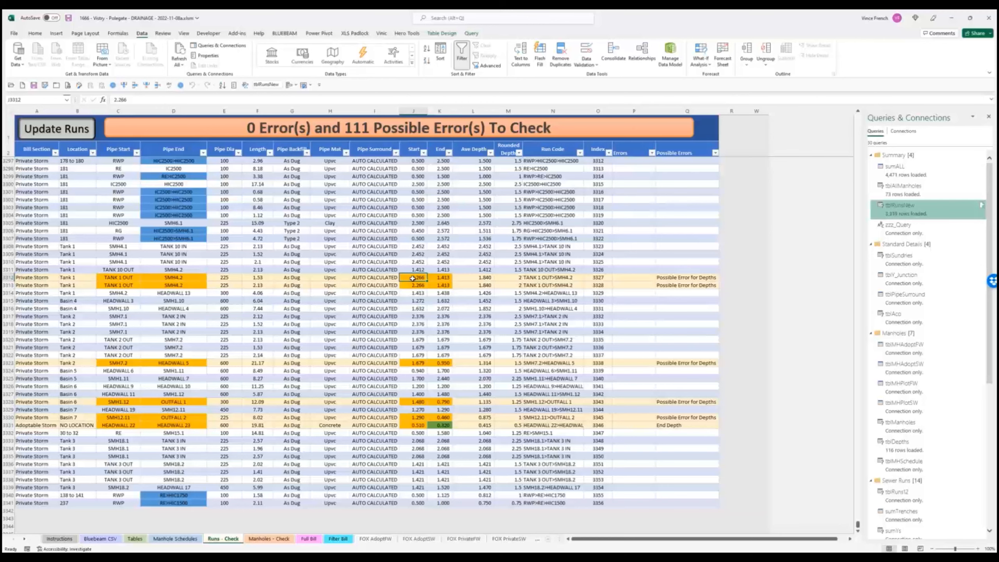
pyautogui.scroll(3, 432, 307)
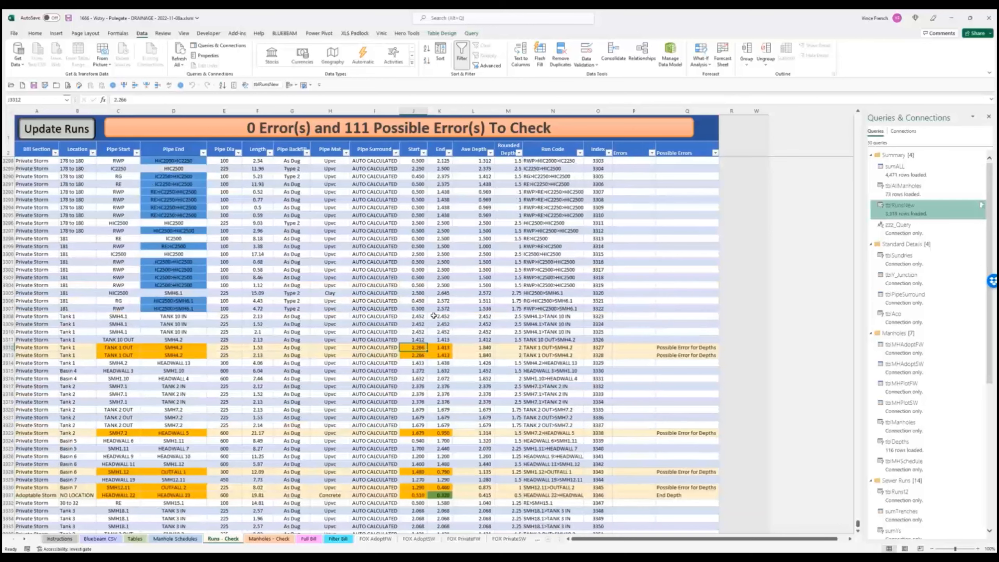
# - Look through the Tables and Manhole Schedules sheets, then return to Full Bill
pyautogui.click(309, 539)
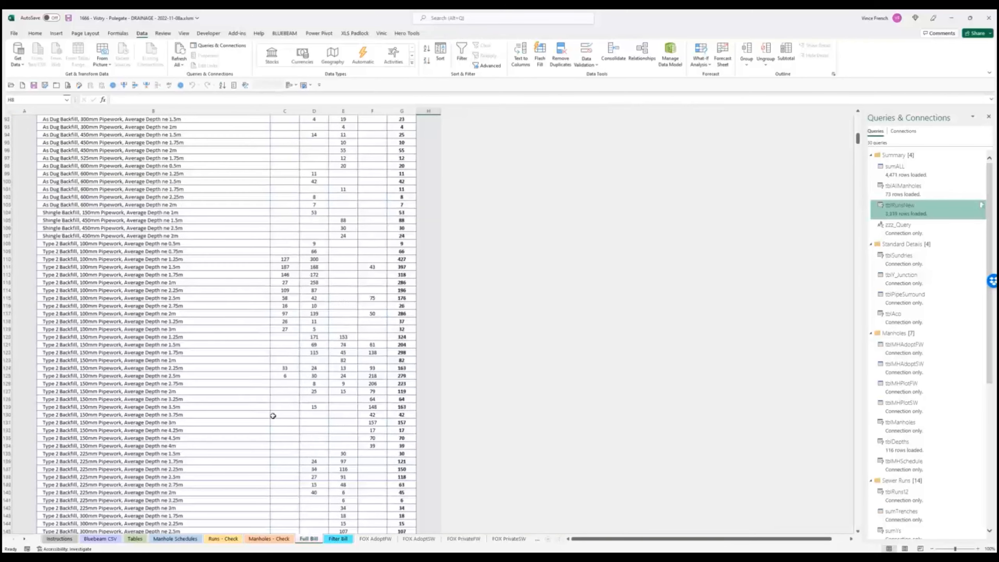
pyautogui.scroll(11, 272, 416)
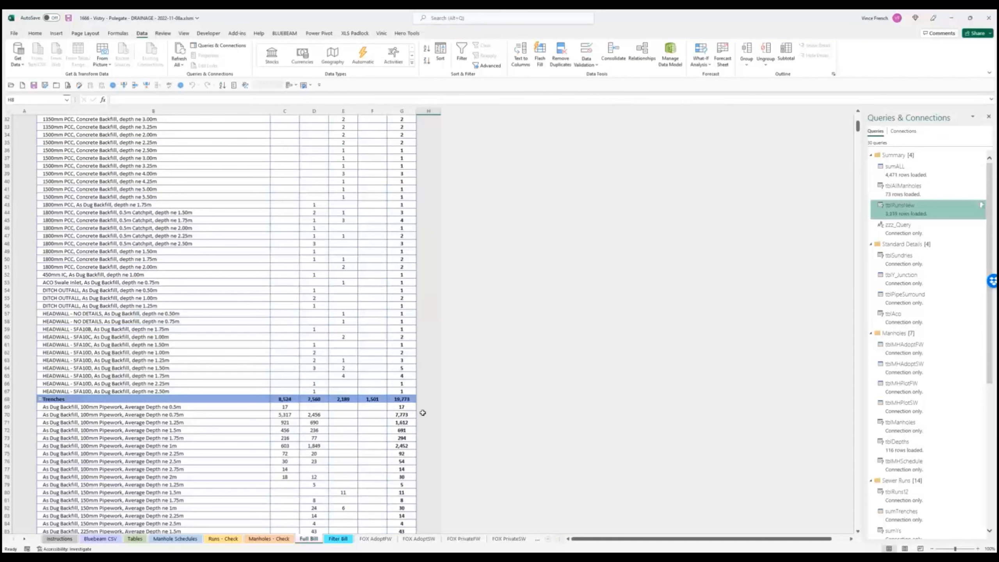
pyautogui.click(136, 539)
pyautogui.click(172, 540)
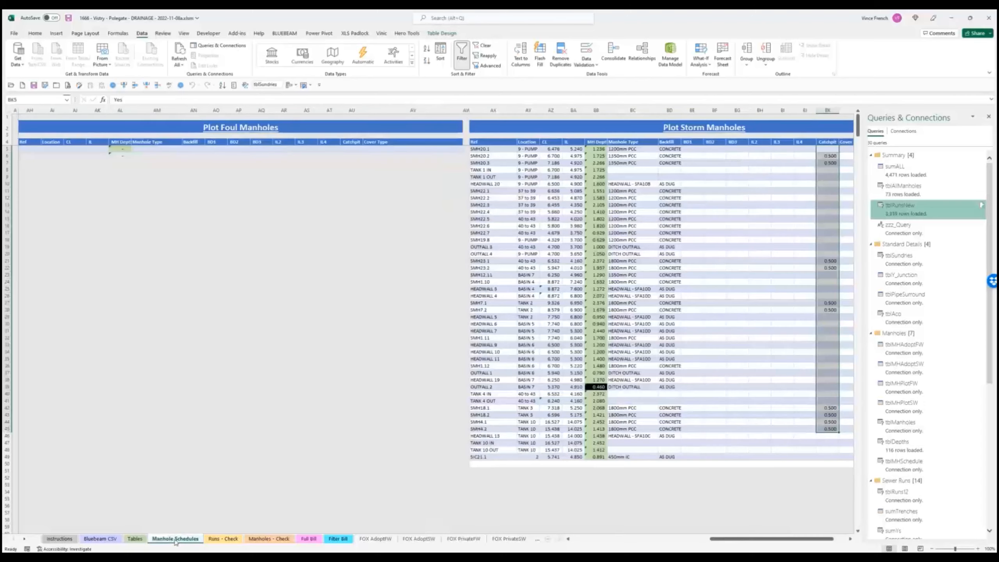
pyautogui.click(309, 540)
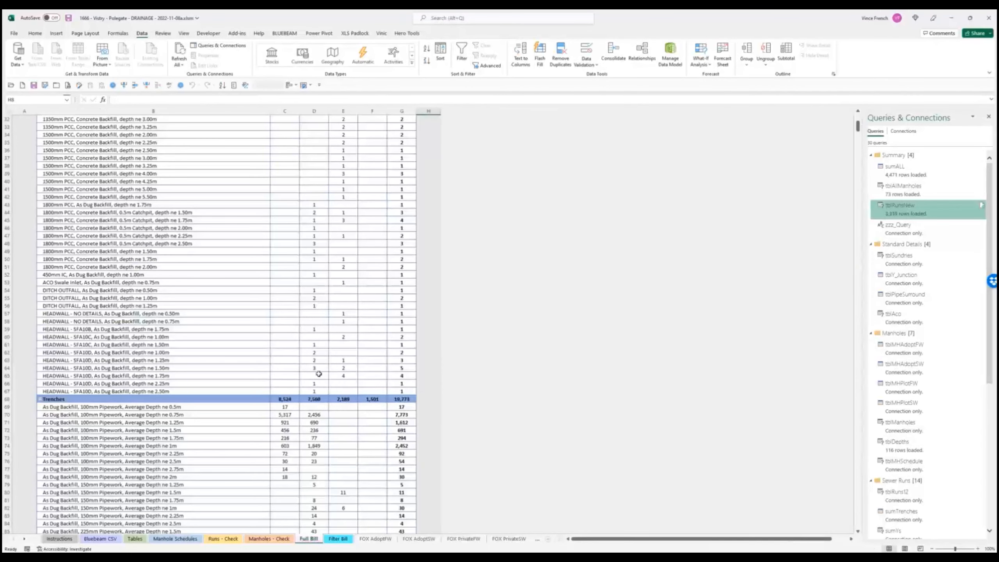
# - Scroll down through the Full Bill quantities toward the Backdrops section
pyautogui.scroll(10, 302, 354)
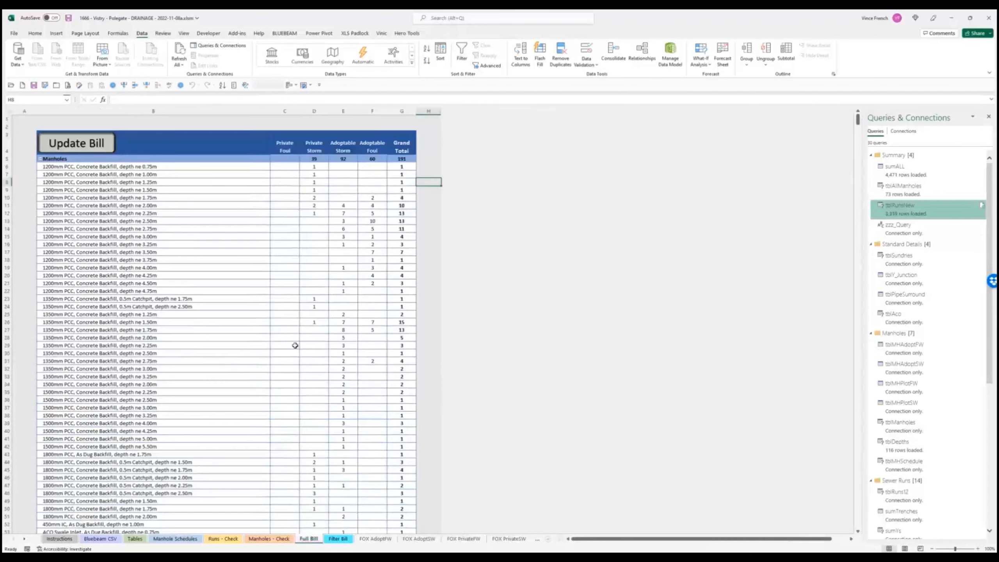
pyautogui.scroll(-14, 215, 341)
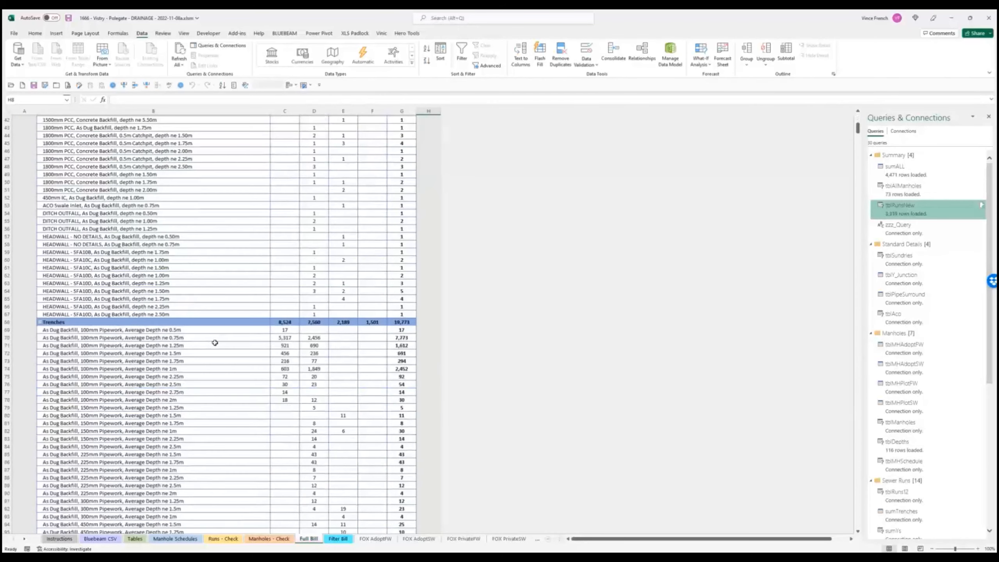
pyautogui.scroll(-5, 215, 369)
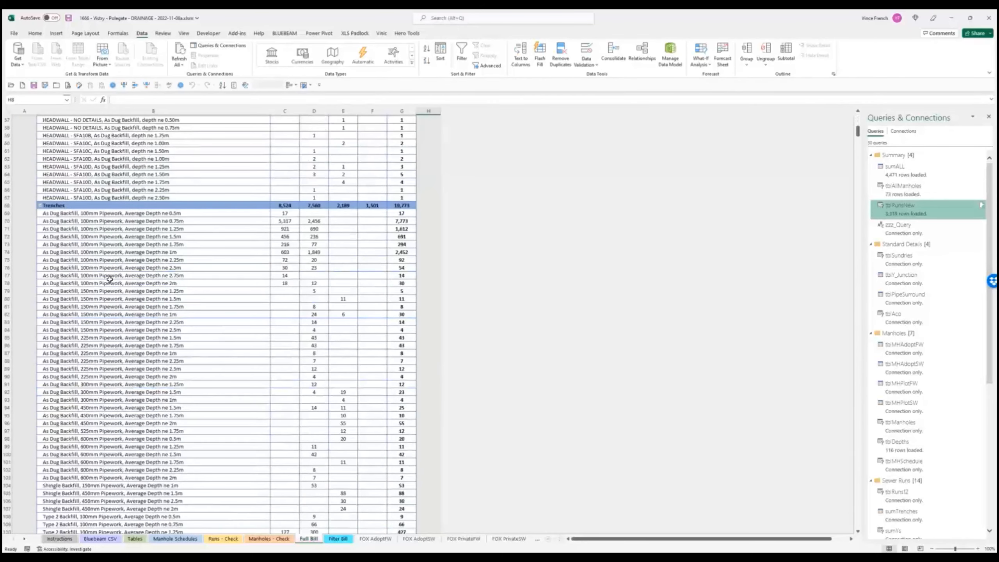
pyautogui.scroll(-4, 104, 368)
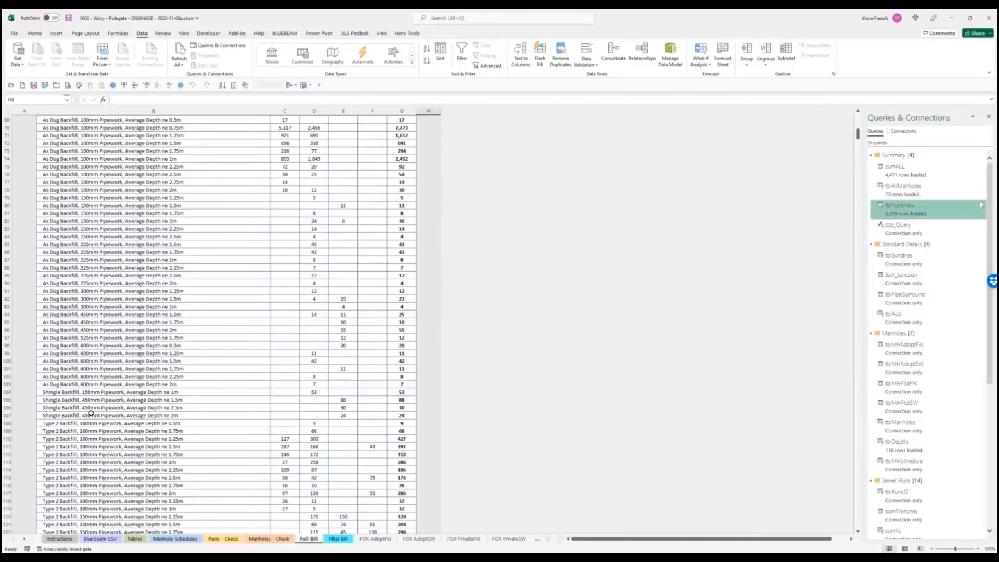
pyautogui.scroll(-3, 90, 412)
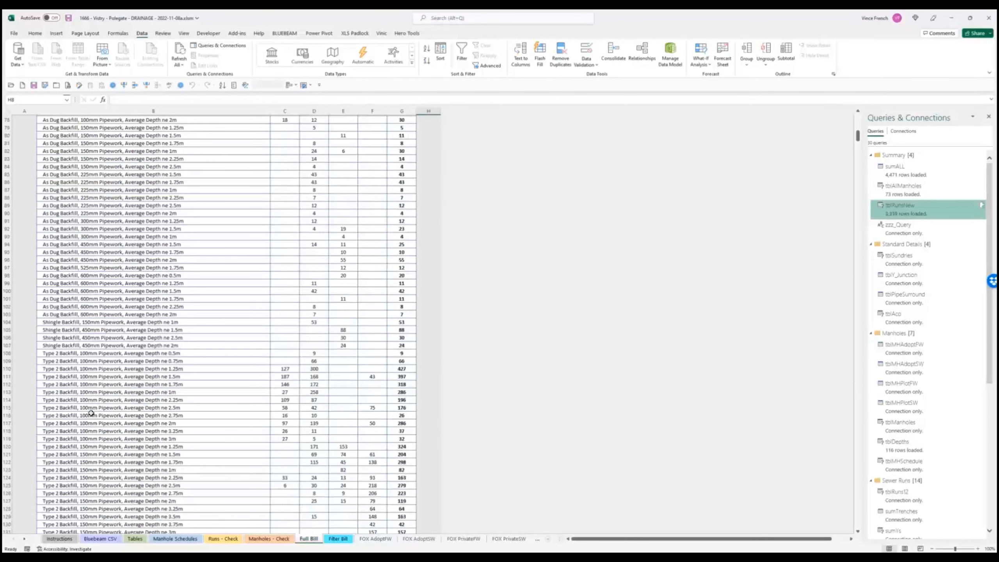
pyautogui.scroll(-7, 91, 411)
pyautogui.scroll(-13, 91, 408)
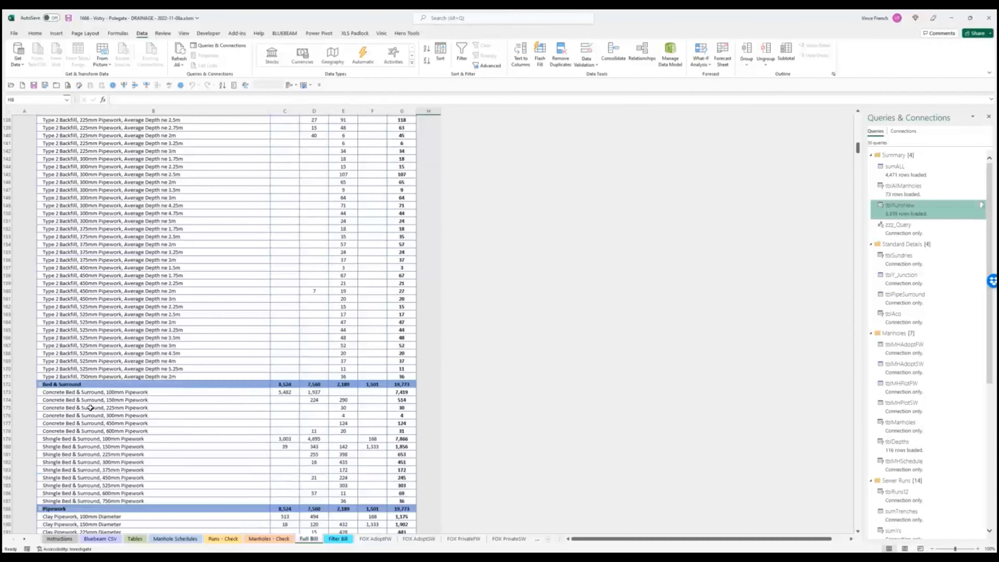
pyautogui.scroll(-3, 91, 408)
pyautogui.scroll(-4, 91, 408)
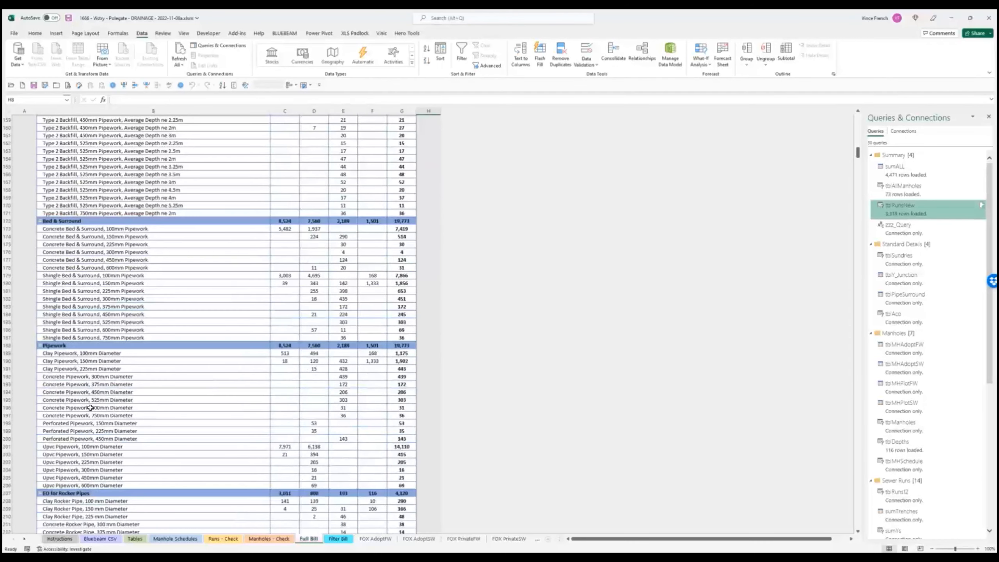
pyautogui.scroll(-8, 91, 408)
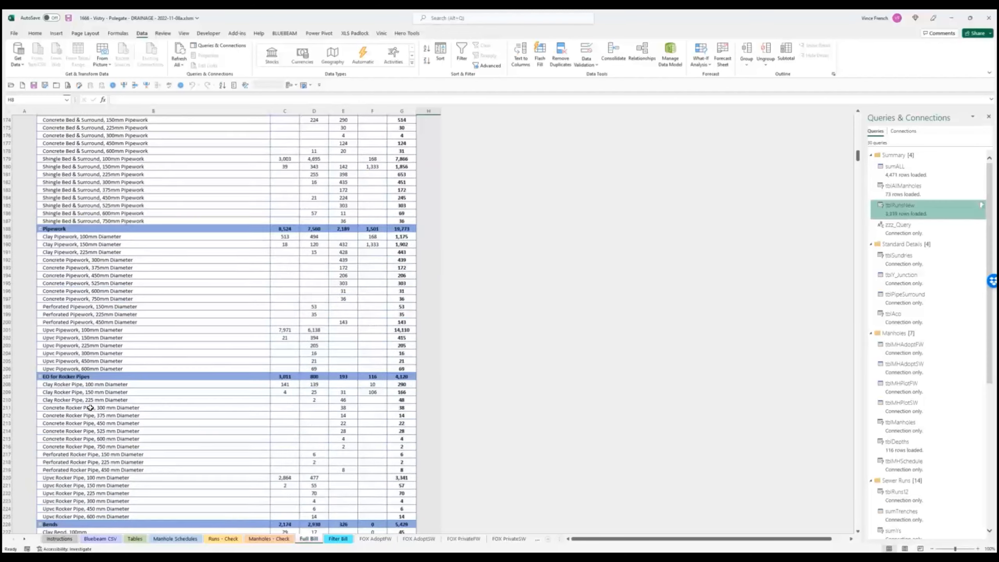
pyautogui.scroll(-3, 114, 376)
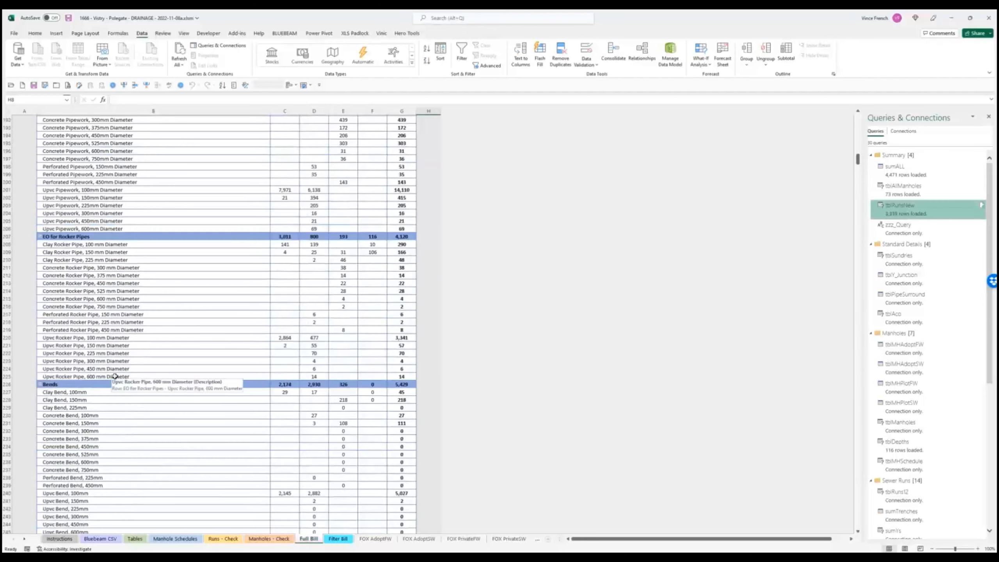
pyautogui.scroll(-4, 134, 423)
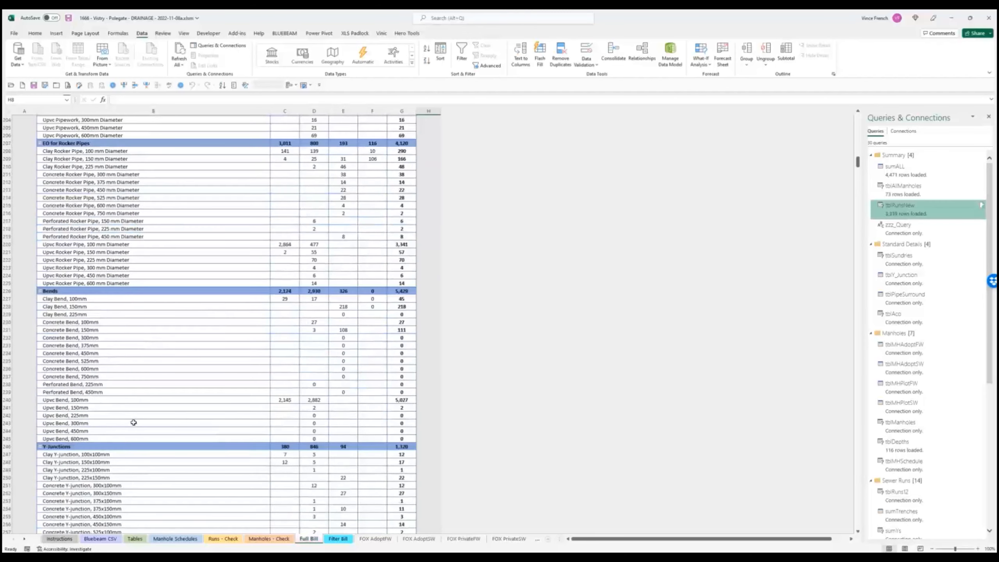
pyautogui.scroll(-4, 134, 422)
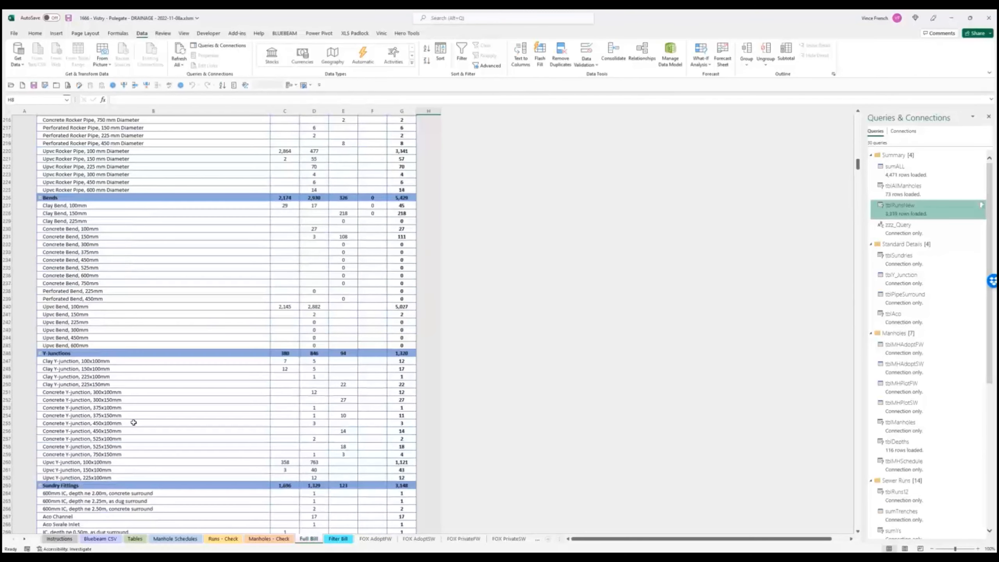
pyautogui.scroll(-4, 134, 422)
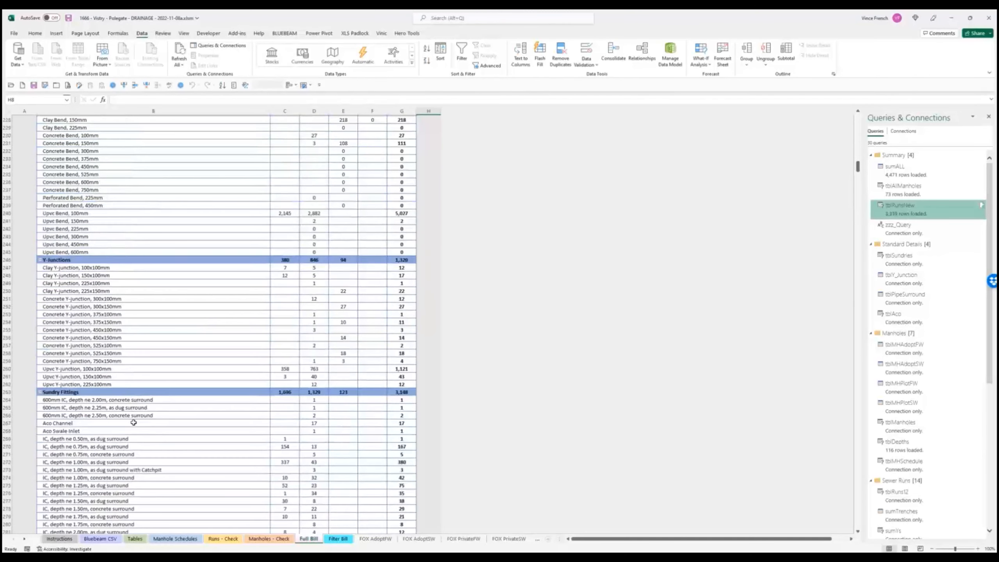
pyautogui.scroll(-3, 140, 436)
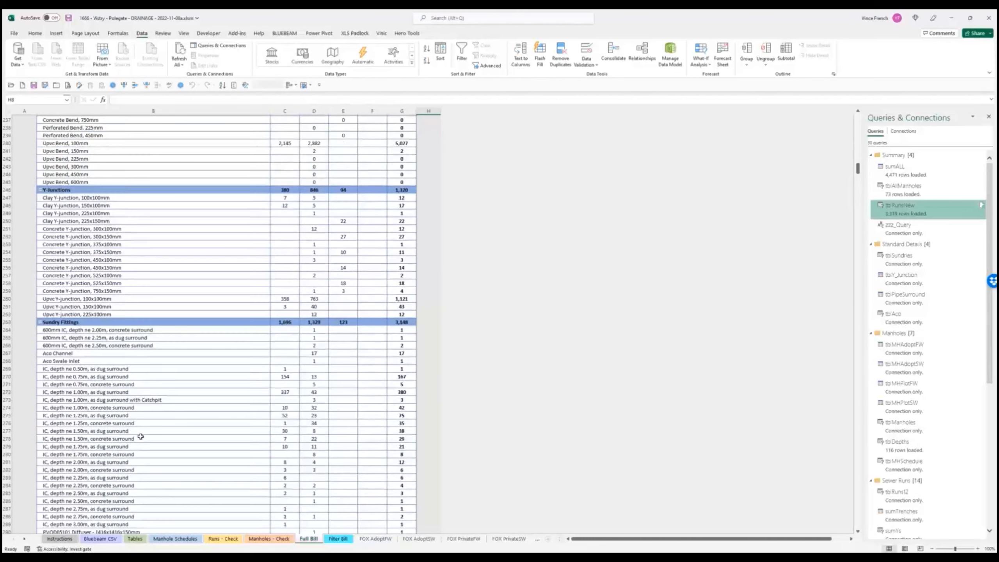
pyautogui.scroll(-4, 140, 437)
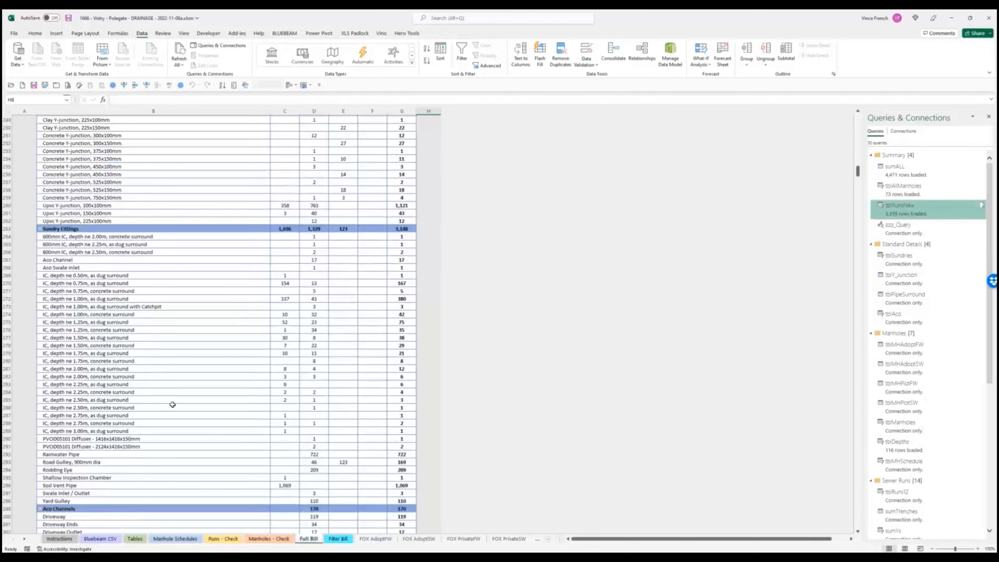
pyautogui.scroll(-6, 179, 396)
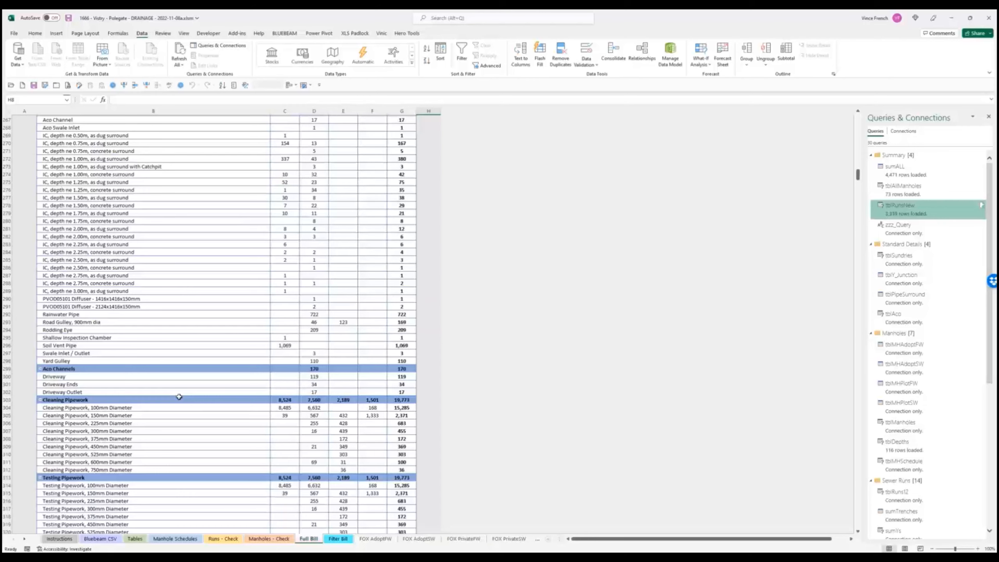
pyautogui.scroll(-7, 179, 396)
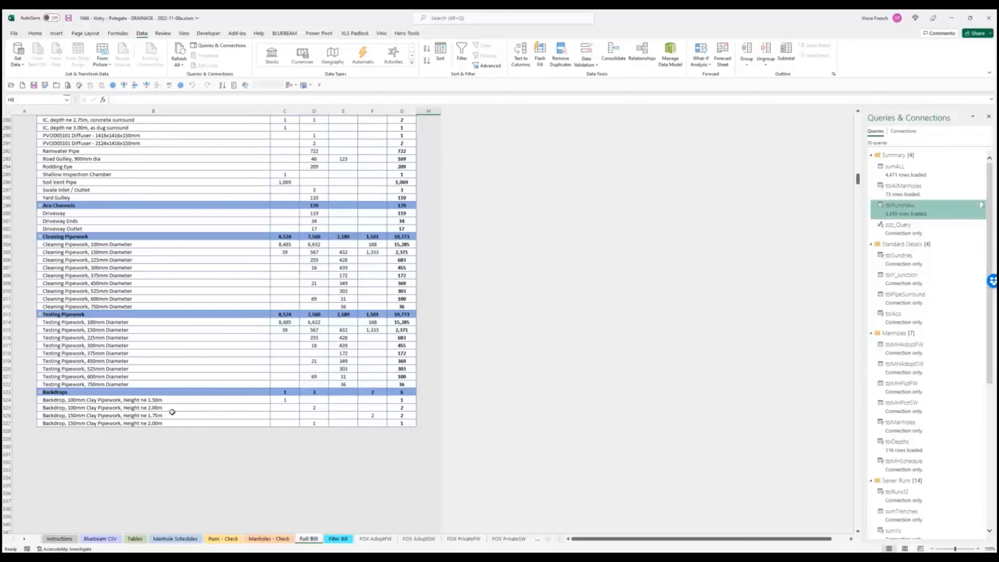
# - Select the first Backdrops line, then bring up the Filter Bill sheet with Private Foul totalling 49,882
pyautogui.click(111, 403)
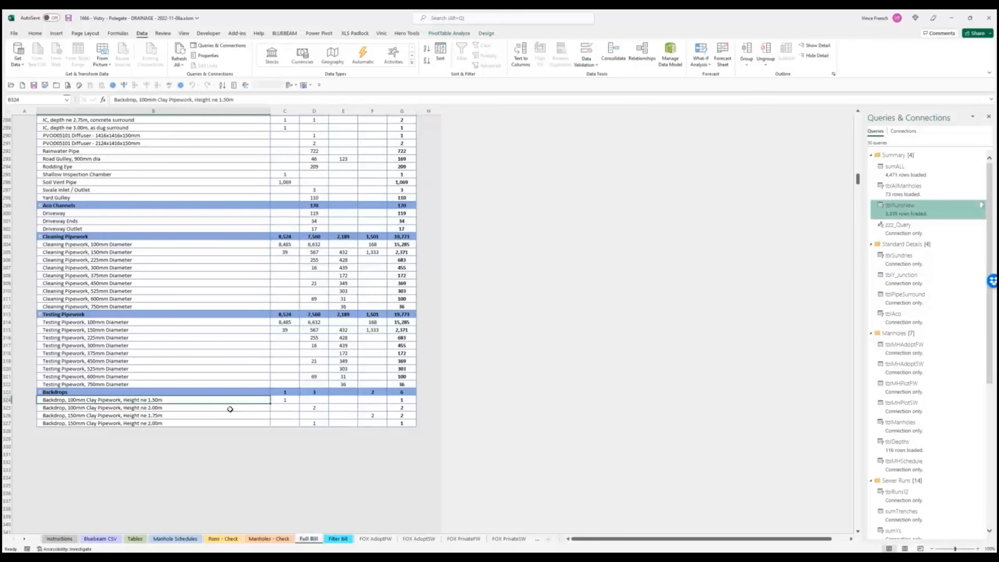
pyautogui.scroll(15, 224, 433)
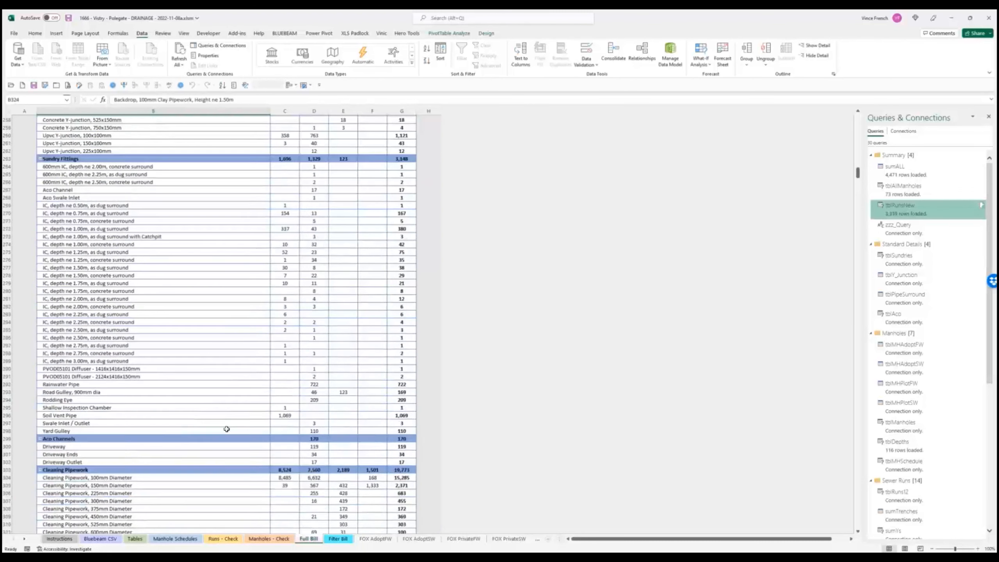
pyautogui.click(343, 542)
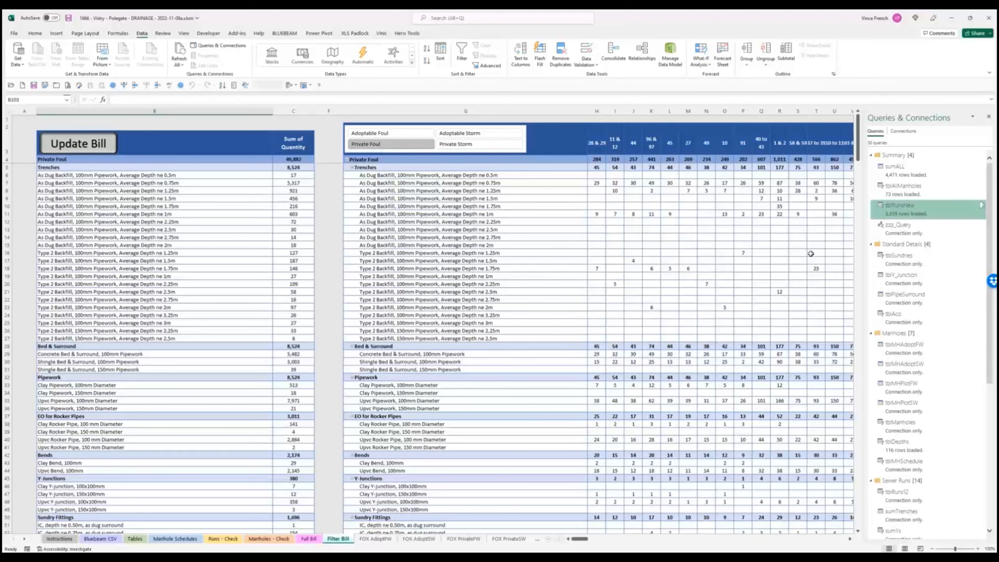
# - Compare the pivot tables under the Private Storm and Private Foul slicer filters
pyautogui.click(484, 148)
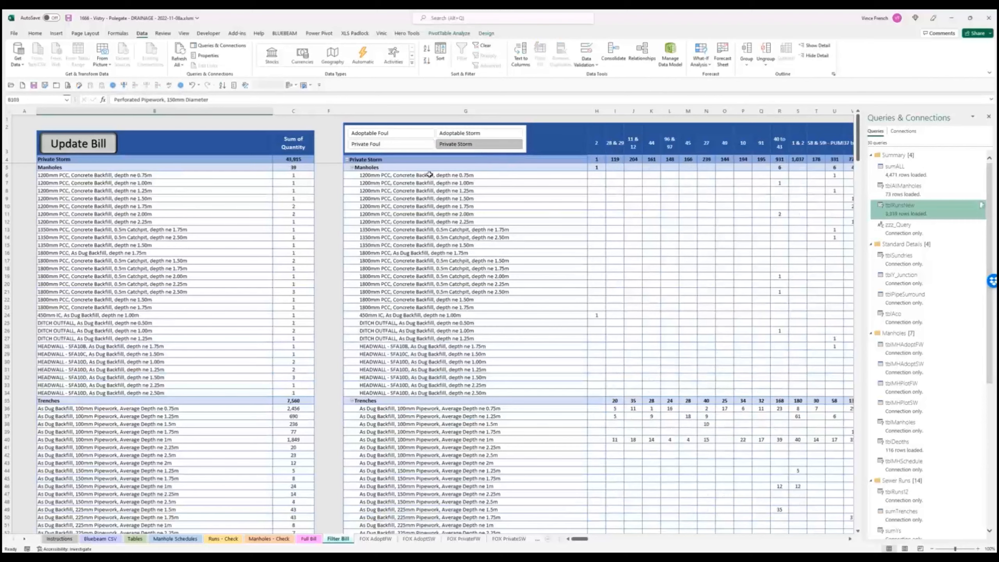
pyautogui.click(408, 146)
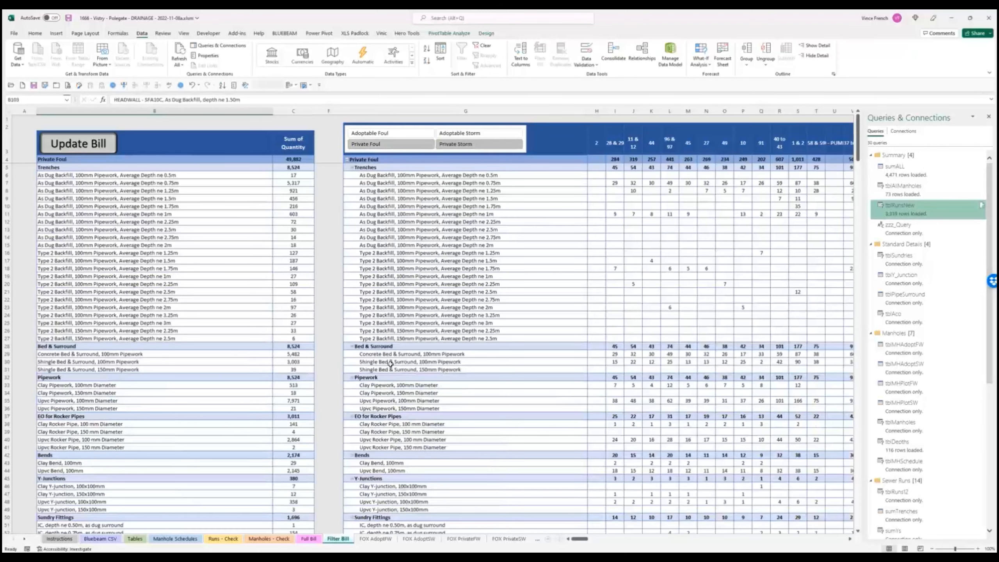
pyautogui.scroll(-10, 255, 353)
pyautogui.scroll(-20, 255, 353)
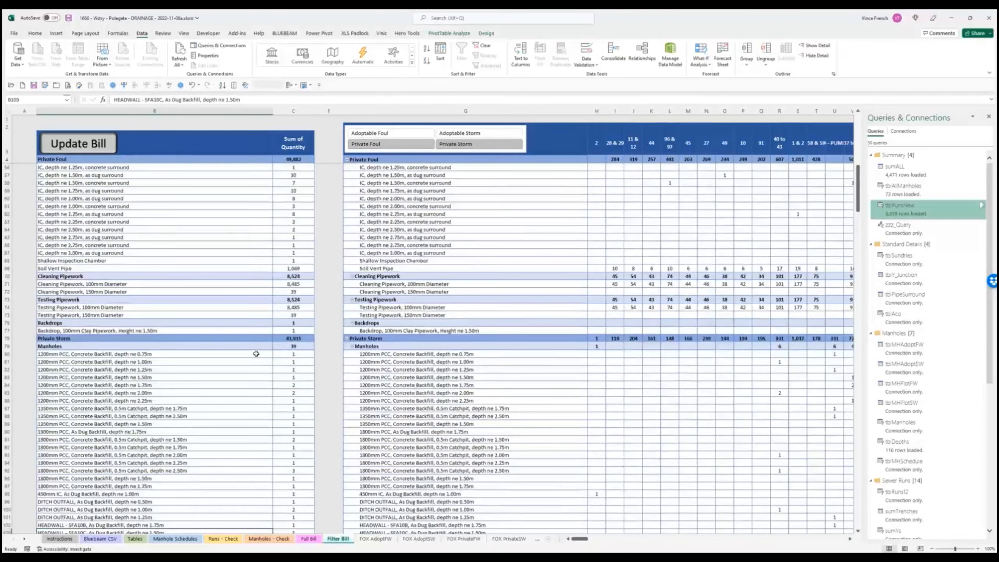
pyautogui.scroll(6, 256, 353)
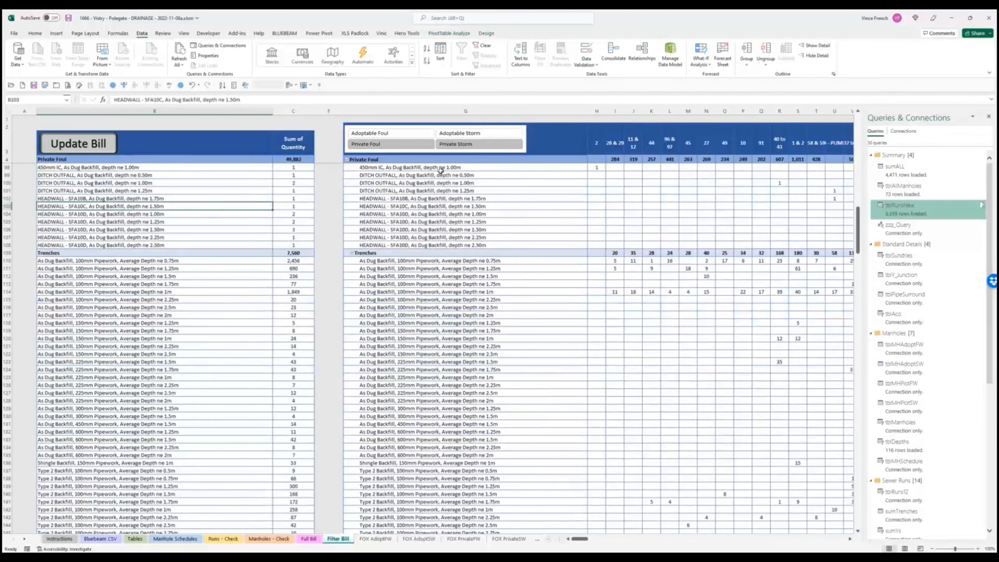
# - Filter the pivot tables to Adoptable Storm and scroll back to the top
pyautogui.click(479, 133)
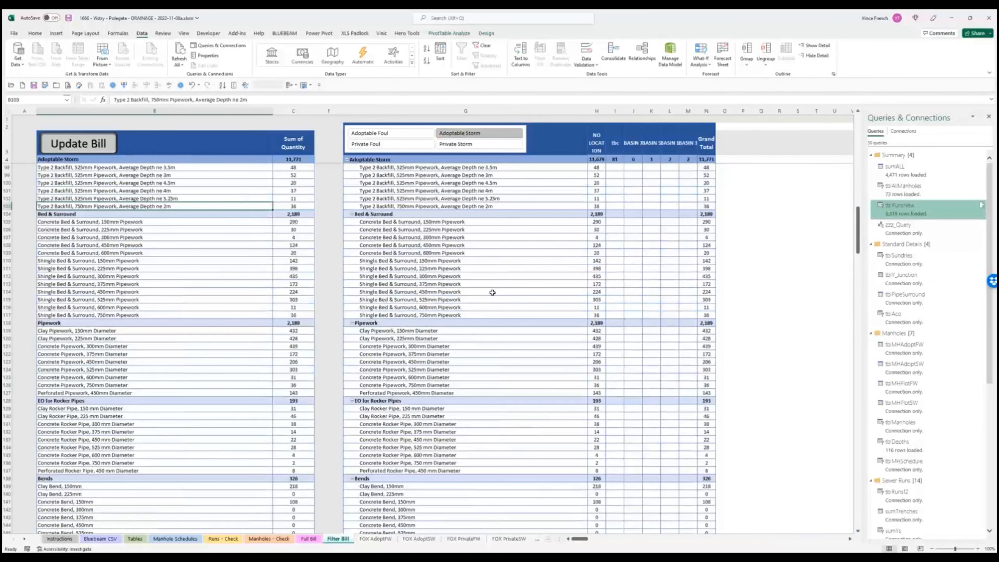
pyautogui.scroll(10, 494, 291)
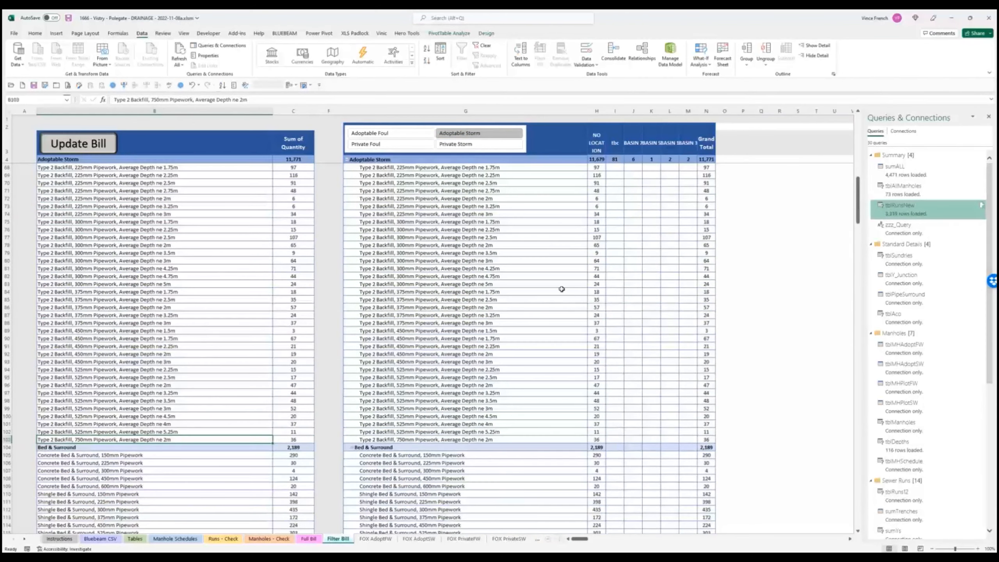
pyautogui.scroll(16, 597, 252)
pyautogui.scroll(6, 571, 294)
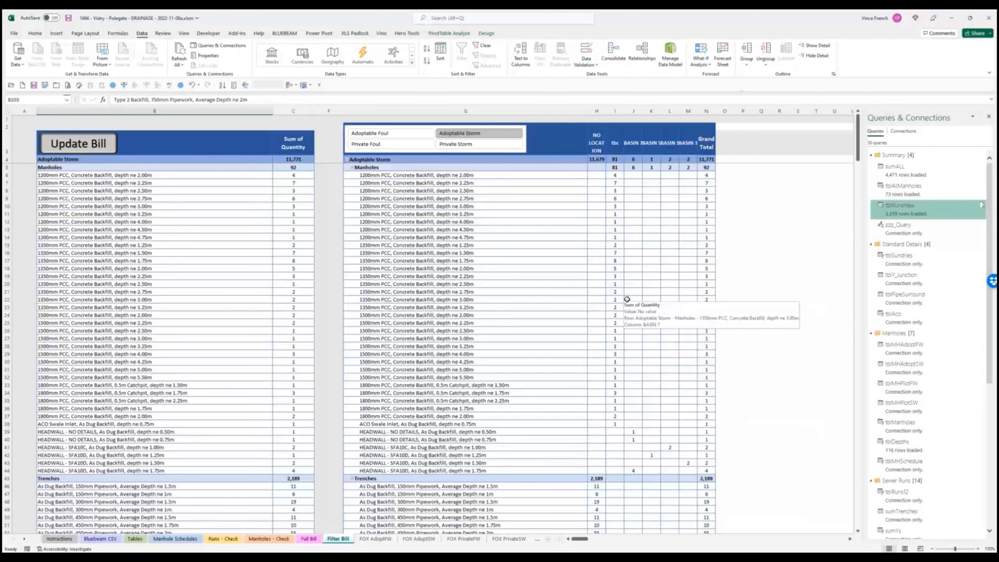
# - Recheck Private Storm, then settle on Adoptable Storm, totalling 11,771, and scan its sections
pyautogui.click(461, 145)
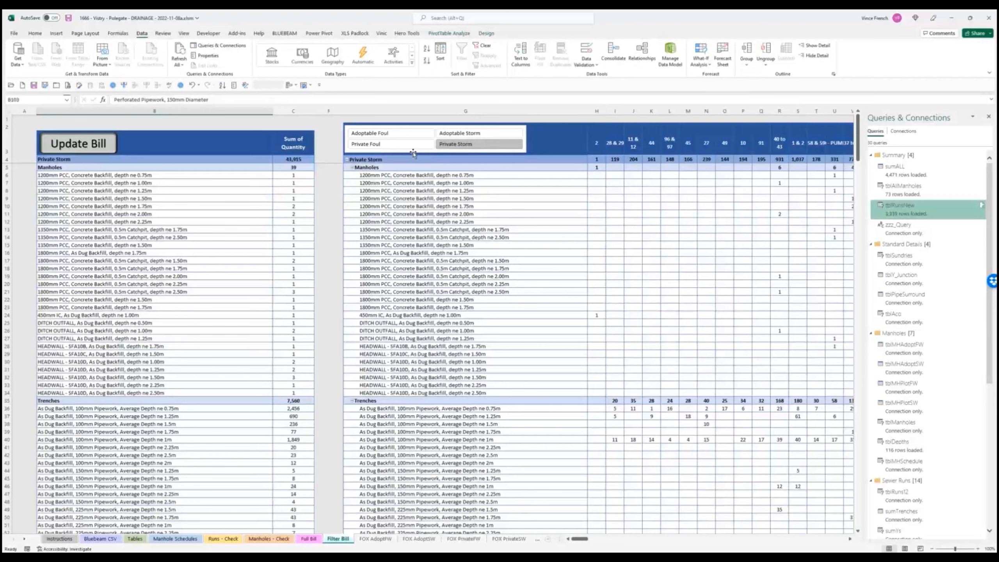
pyautogui.click(483, 134)
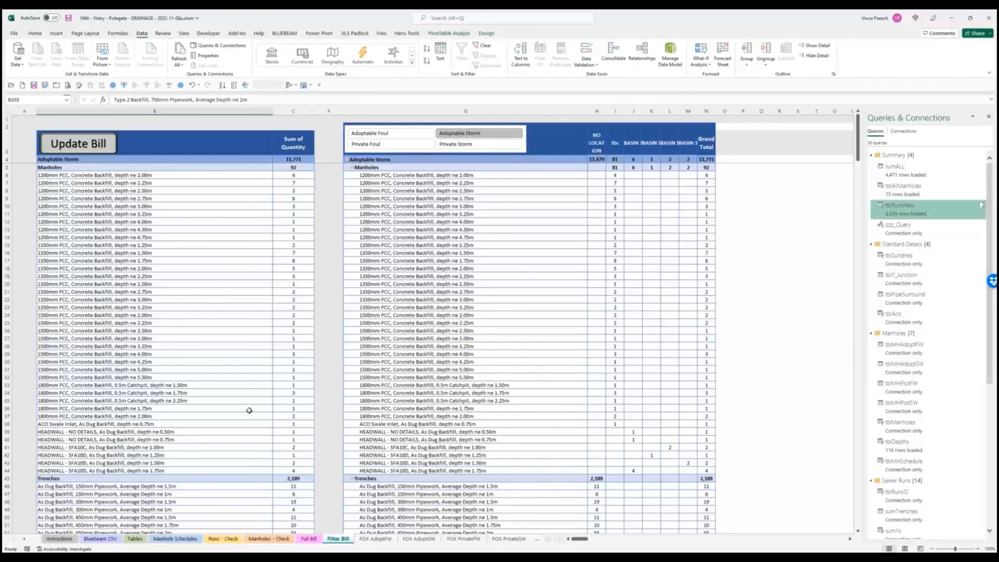
pyautogui.scroll(-2, 198, 435)
pyautogui.scroll(-9, 198, 436)
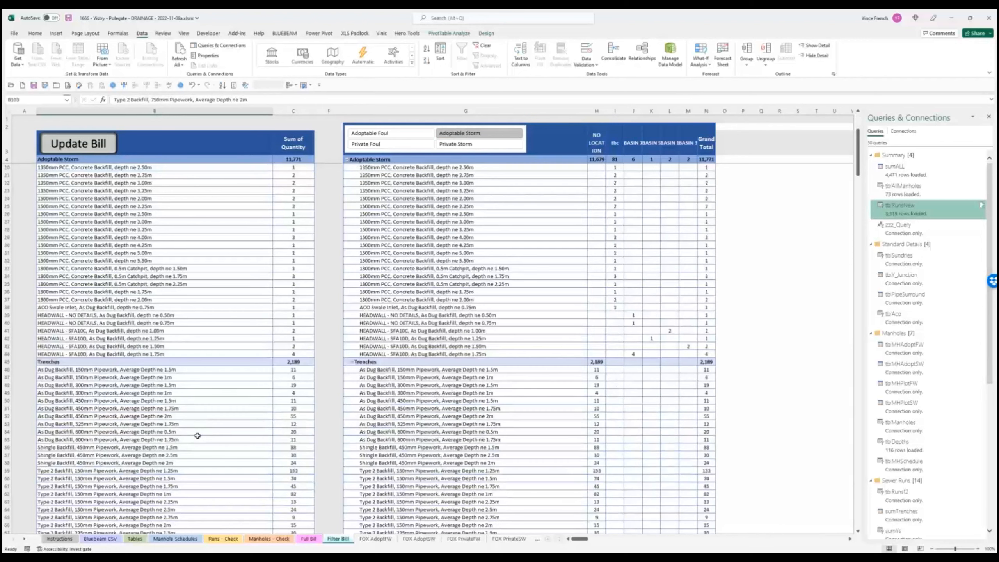
pyautogui.scroll(-7, 198, 436)
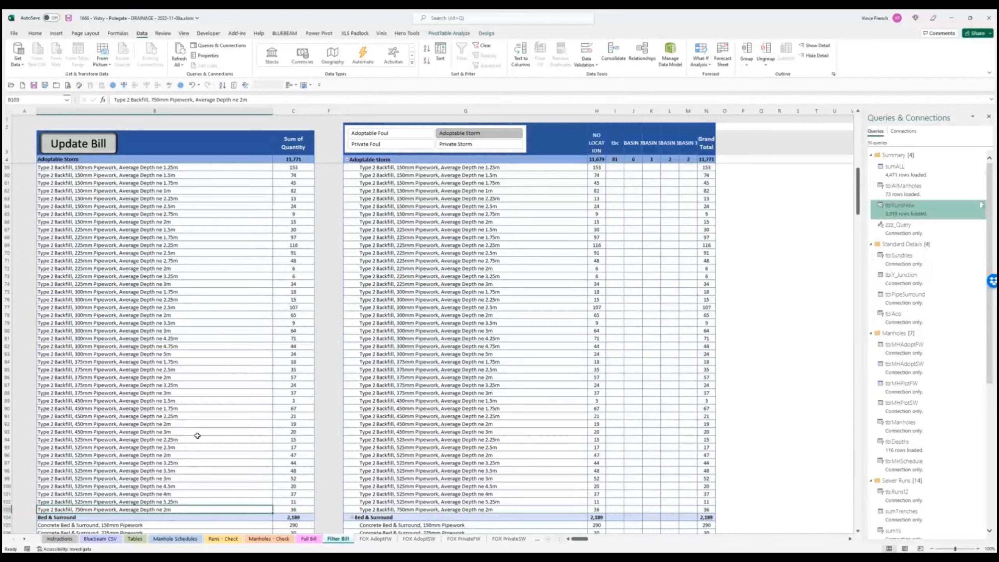
pyautogui.scroll(1, 197, 436)
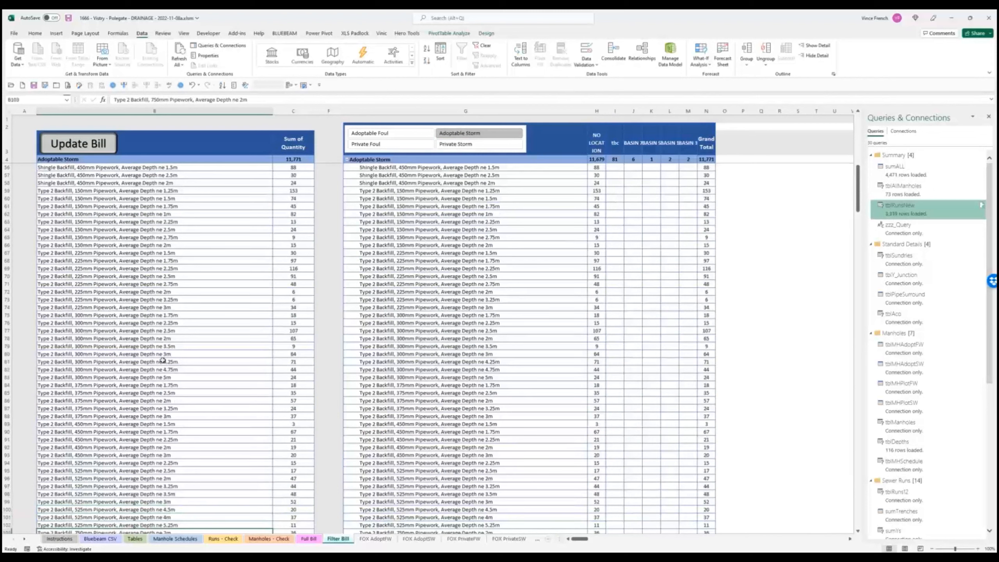
pyautogui.scroll(1, 154, 321)
pyautogui.scroll(-3, 154, 321)
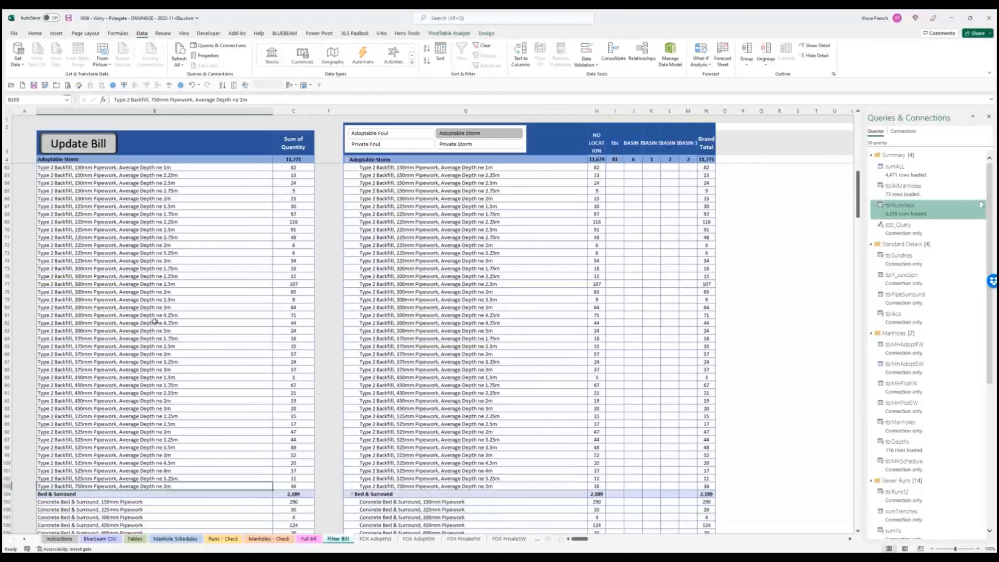
pyautogui.scroll(-8, 155, 321)
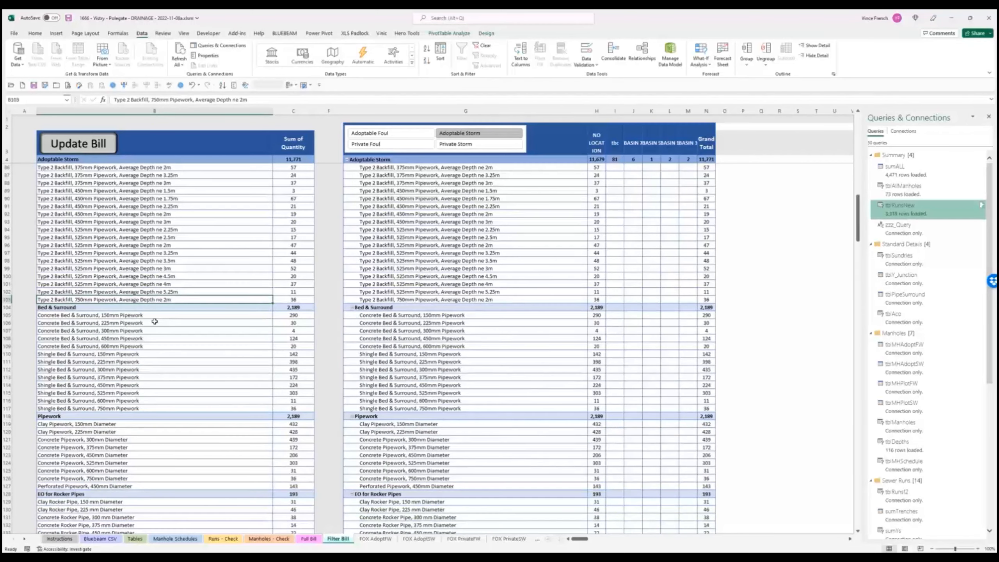
pyautogui.scroll(3, 196, 370)
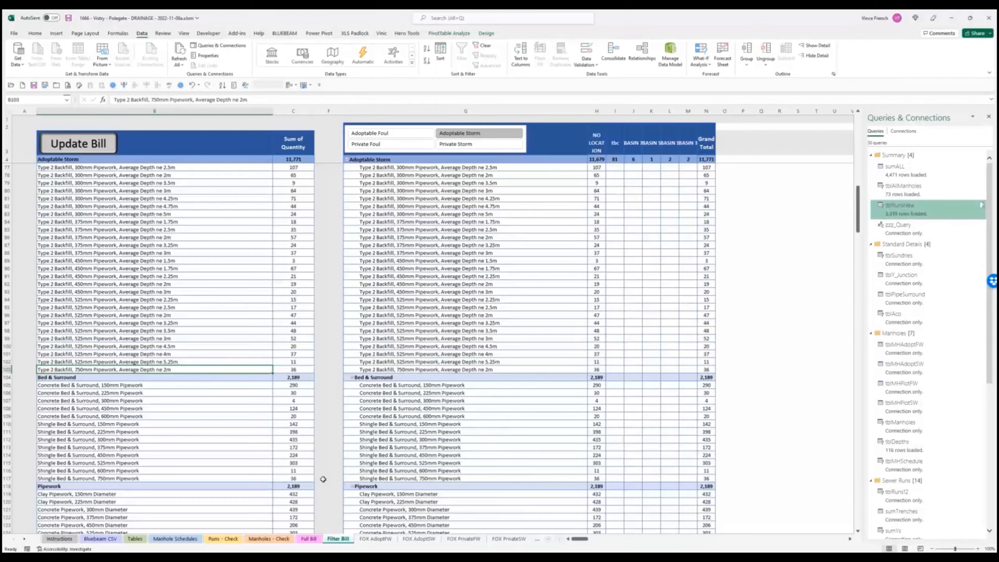
# - Back in Revu, zoom to the swale, select the SWS 375mm pipe markup and open export options
pyautogui.moveTo(411, 559)
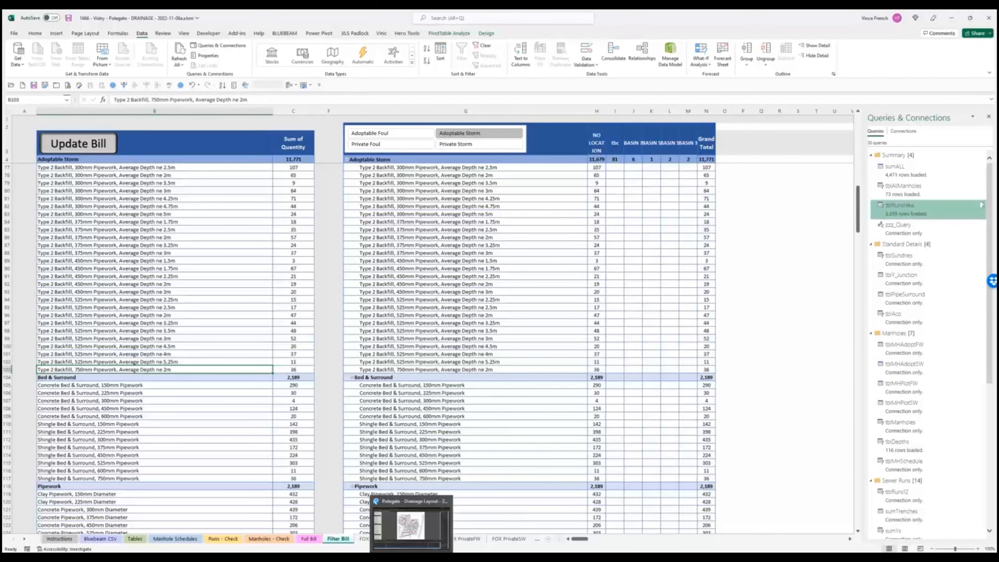
pyautogui.click(412, 526)
pyautogui.scroll(5, 536, 276)
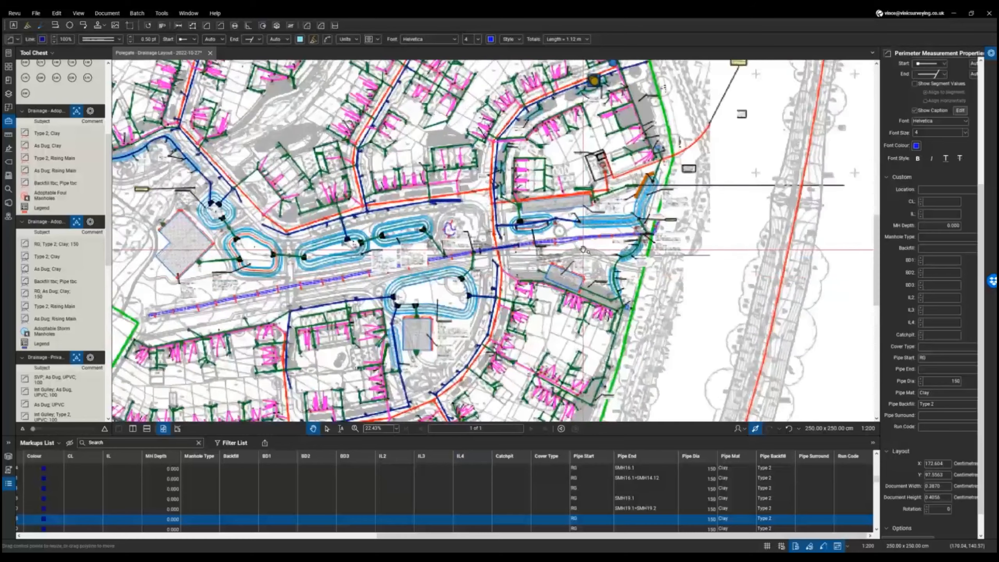
pyautogui.scroll(-2, 481, 192)
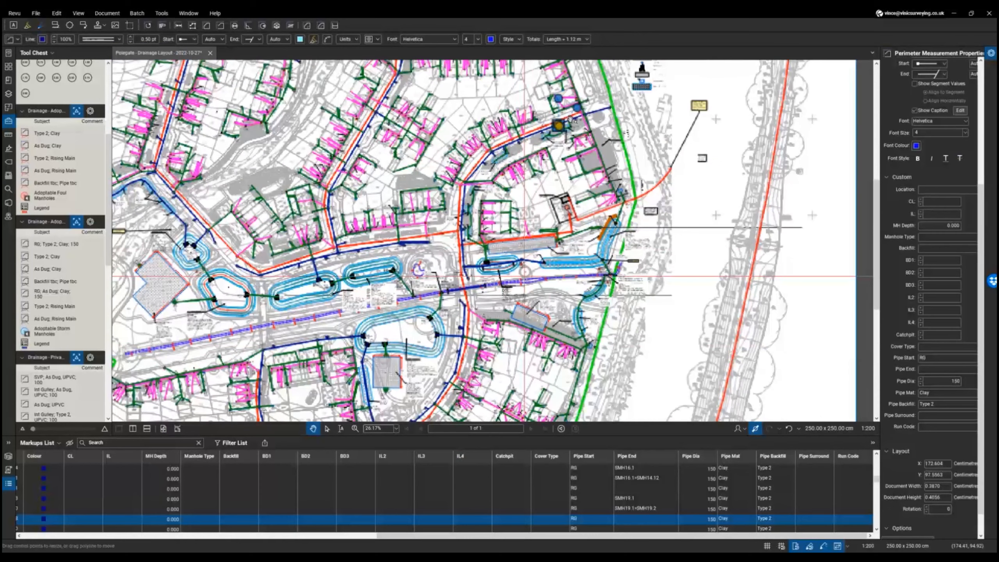
pyautogui.scroll(6, 574, 120)
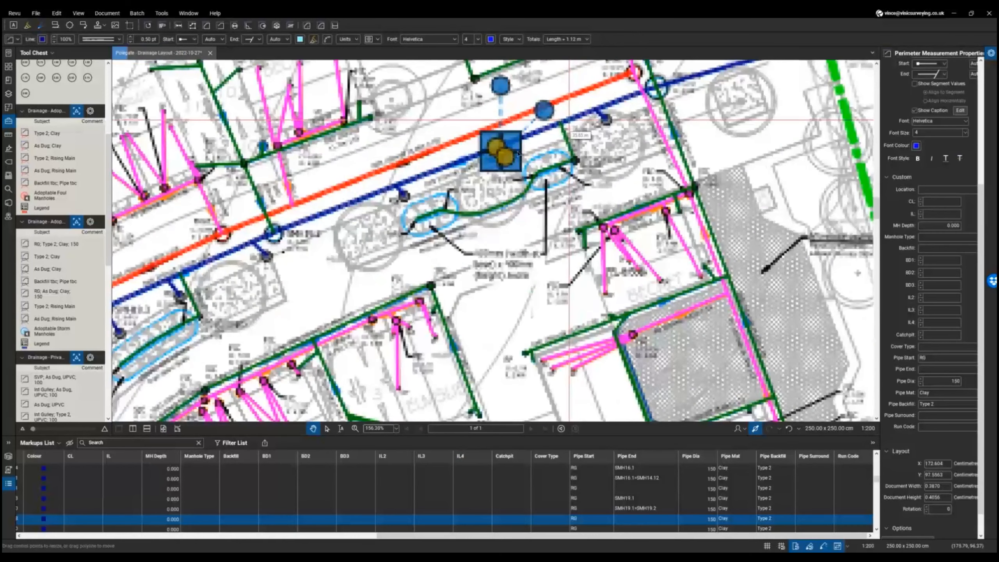
pyautogui.scroll(2, 441, 178)
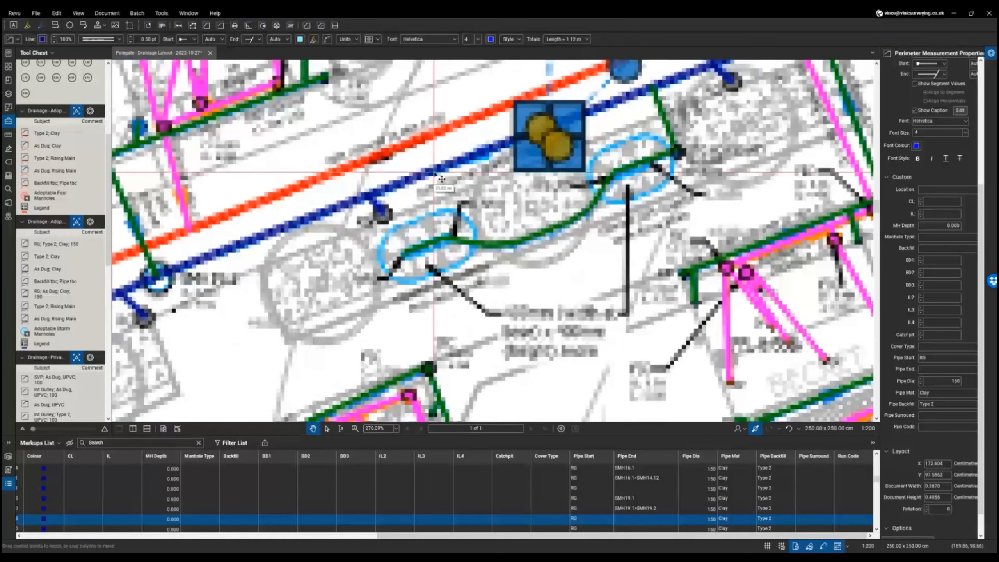
pyautogui.click(447, 172)
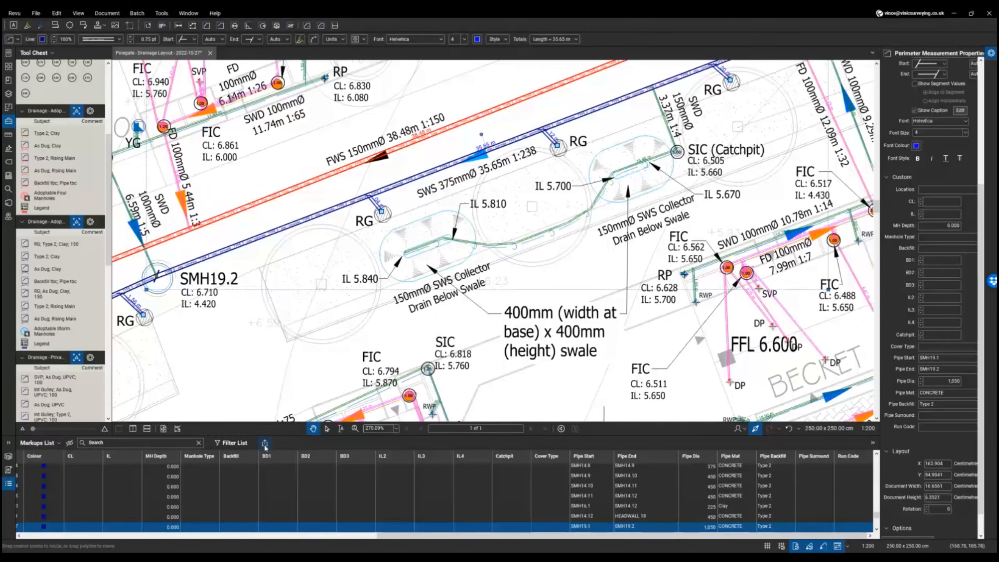
pyautogui.click(265, 443)
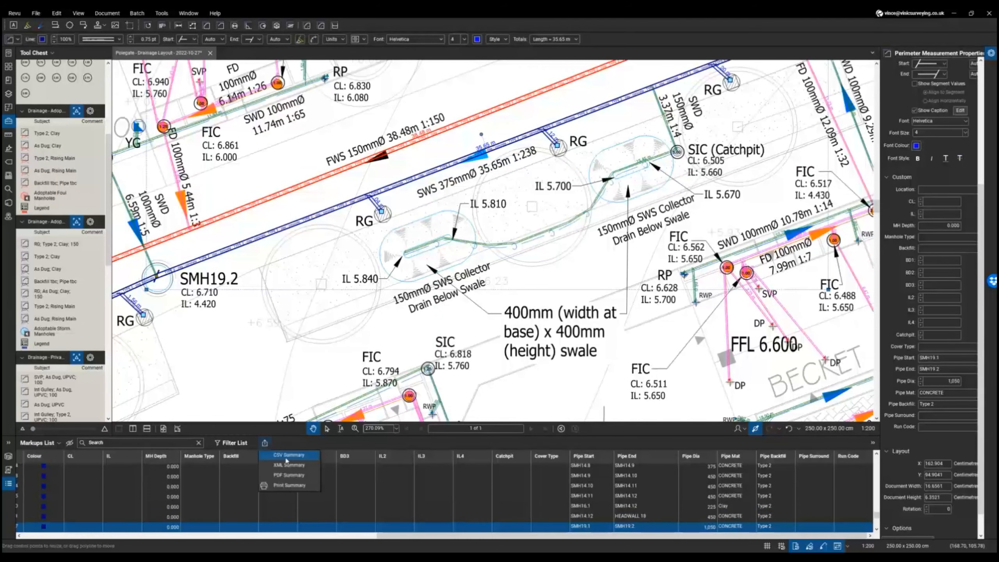
# - Export a CSV Summary of the markups, overwriting 'Polegate - Drainage Layout - 2022-10-27'
pyautogui.click(286, 459)
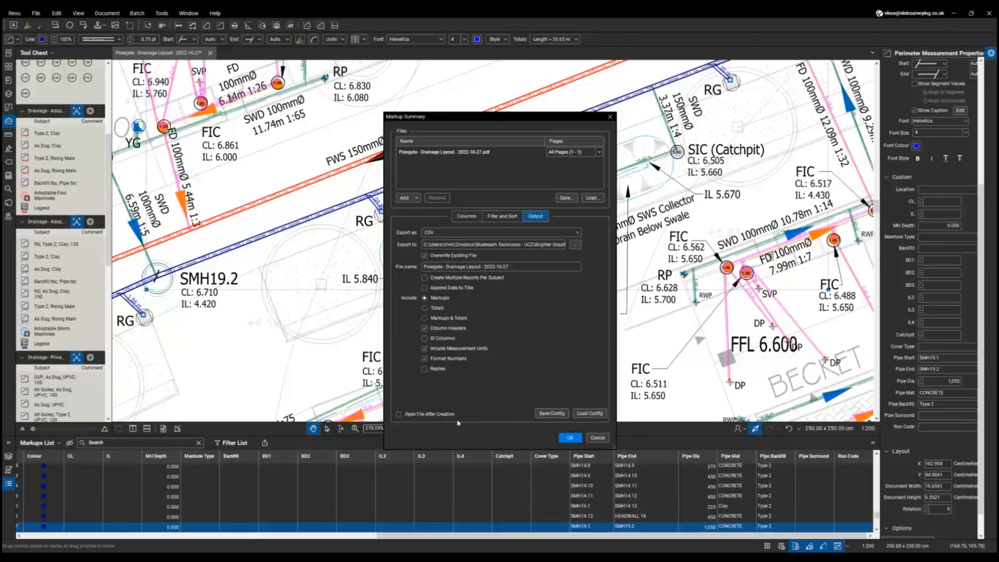
pyautogui.click(575, 437)
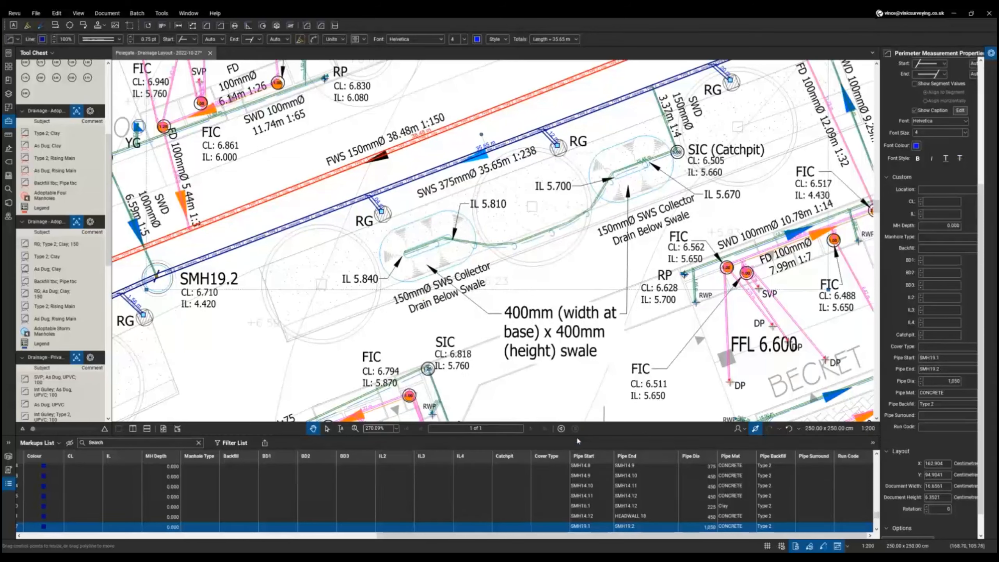
pyautogui.hotkey('alt', 'Tab')
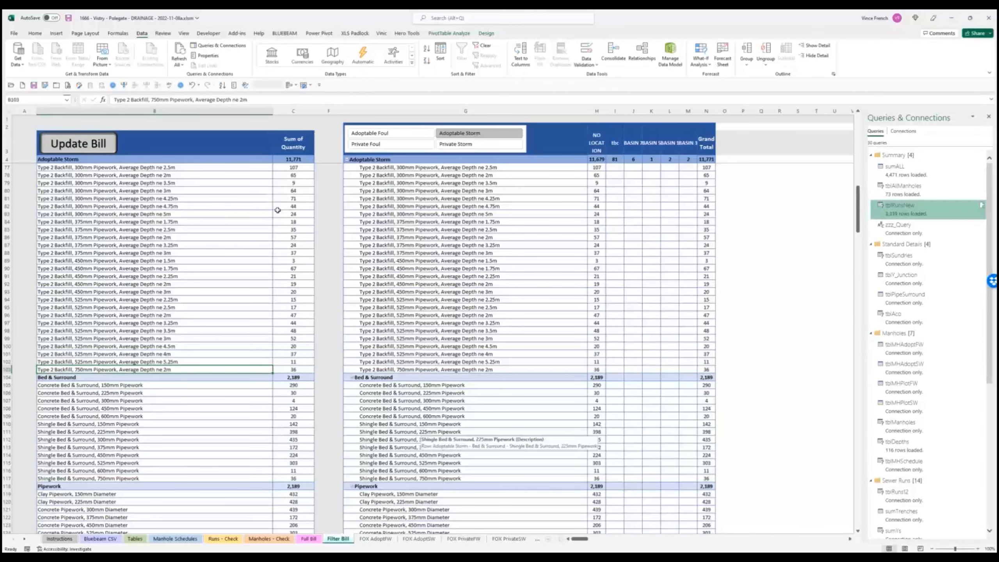
pyautogui.scroll(-1, 245, 360)
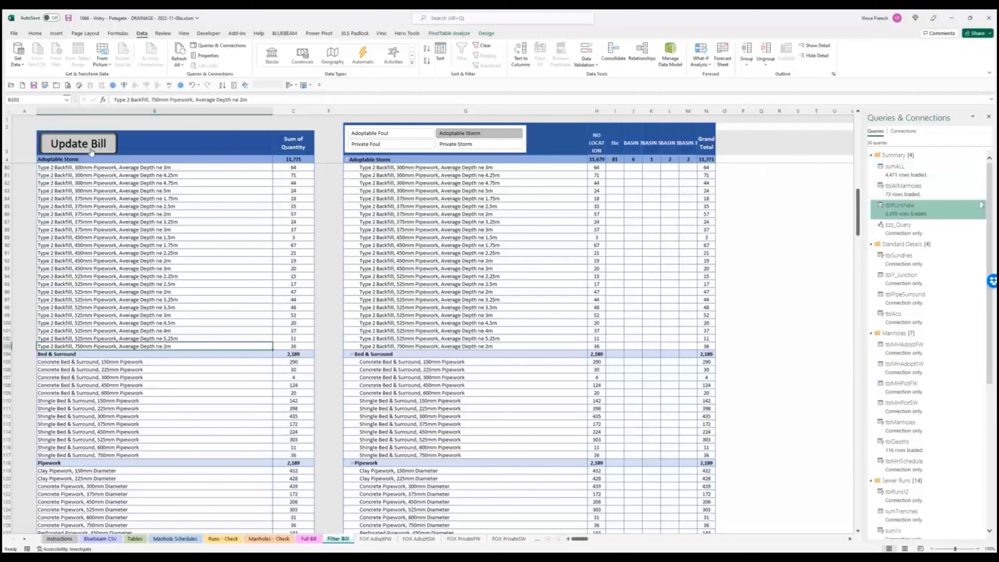
pyautogui.click(91, 144)
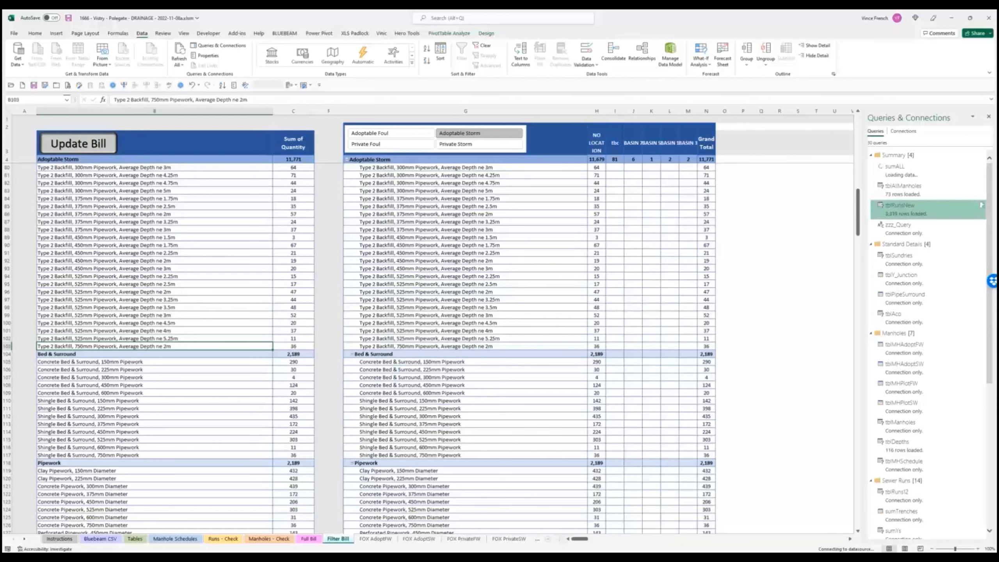
pyautogui.moveTo(411, 558)
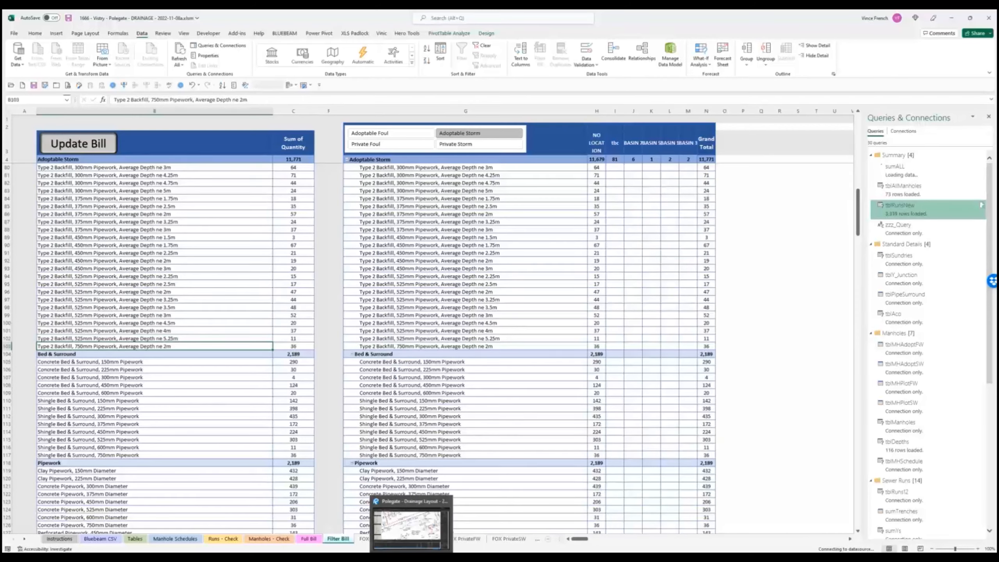
# - Zoom out over the Revu drainage layout, then in on the FD 100mm foul drain run
pyautogui.click(412, 558)
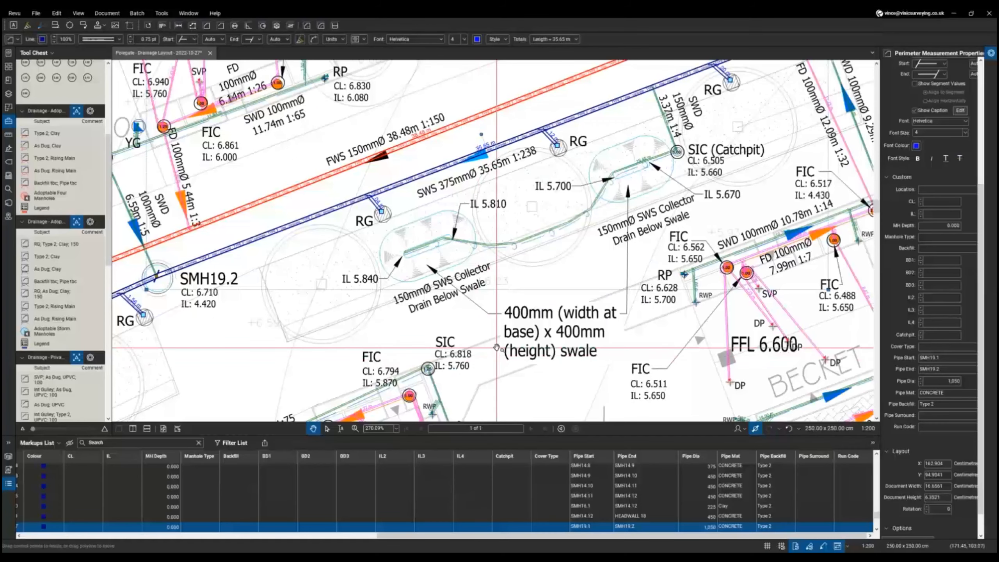
pyautogui.scroll(-6, 496, 347)
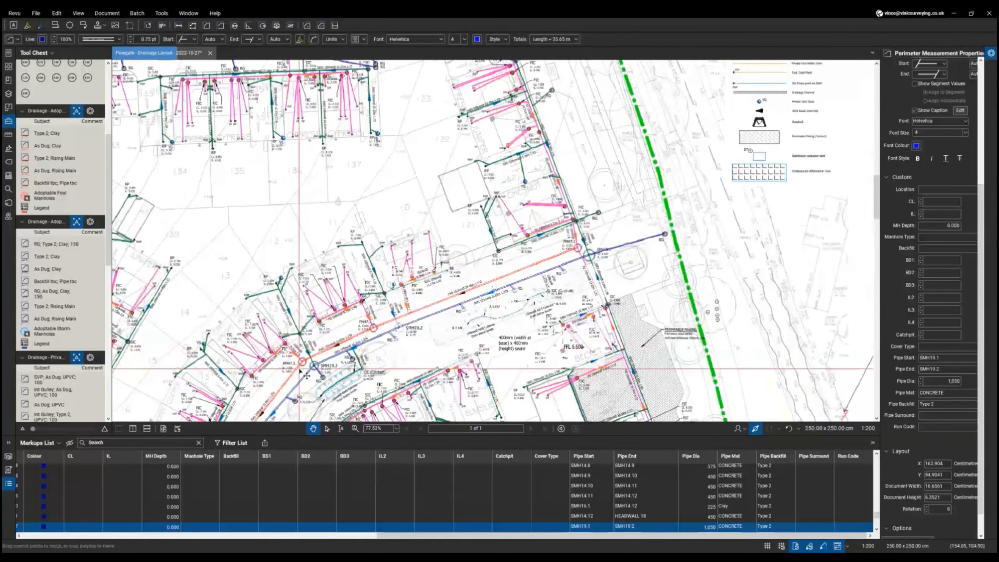
pyautogui.scroll(-5, 70, 322)
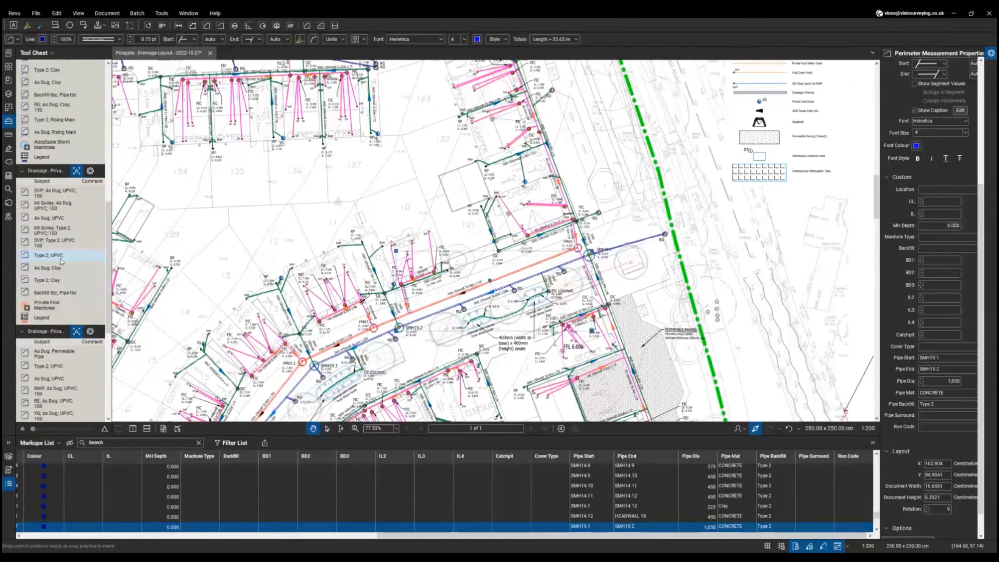
pyautogui.scroll(7, 362, 334)
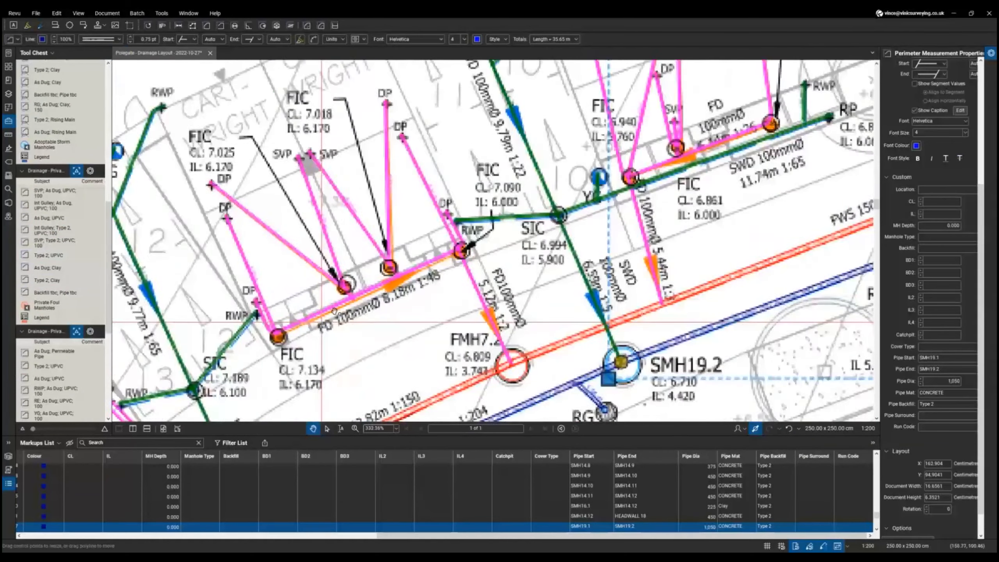
pyautogui.scroll(3, 333, 311)
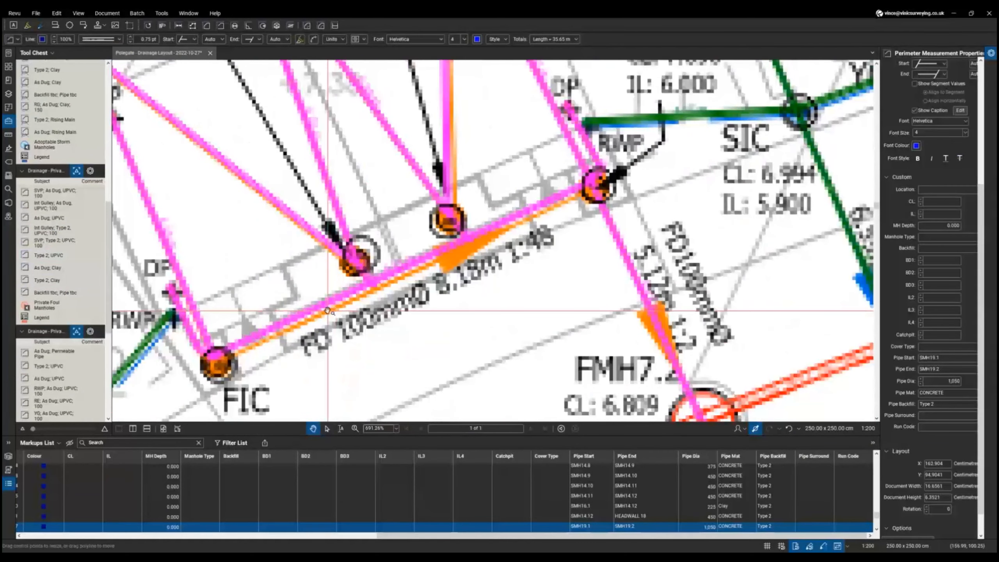
pyautogui.scroll(3, 328, 310)
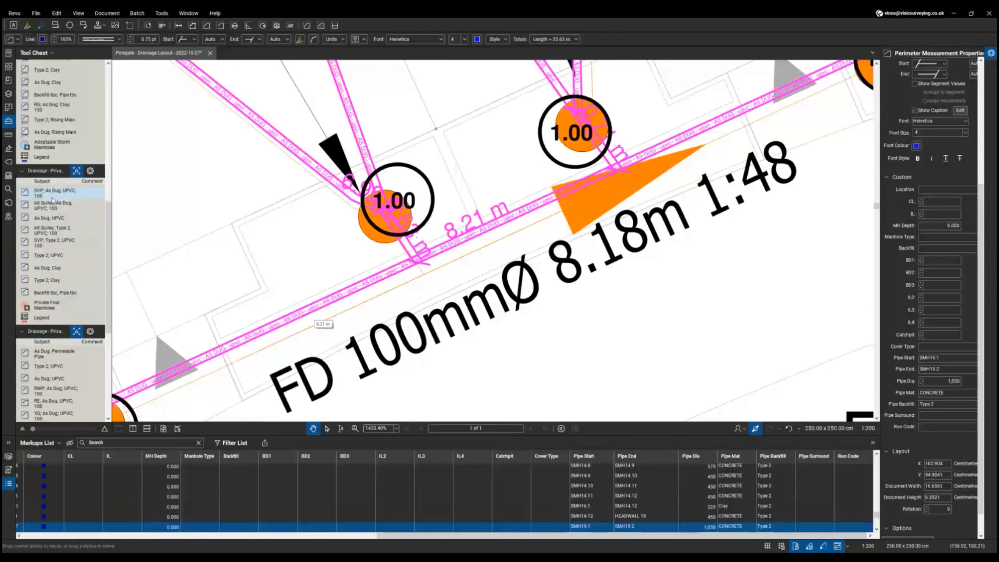
# - Compare the pipe diameter on the two As Dug; UPVC tools: 100 versus empty
pyautogui.click(60, 220)
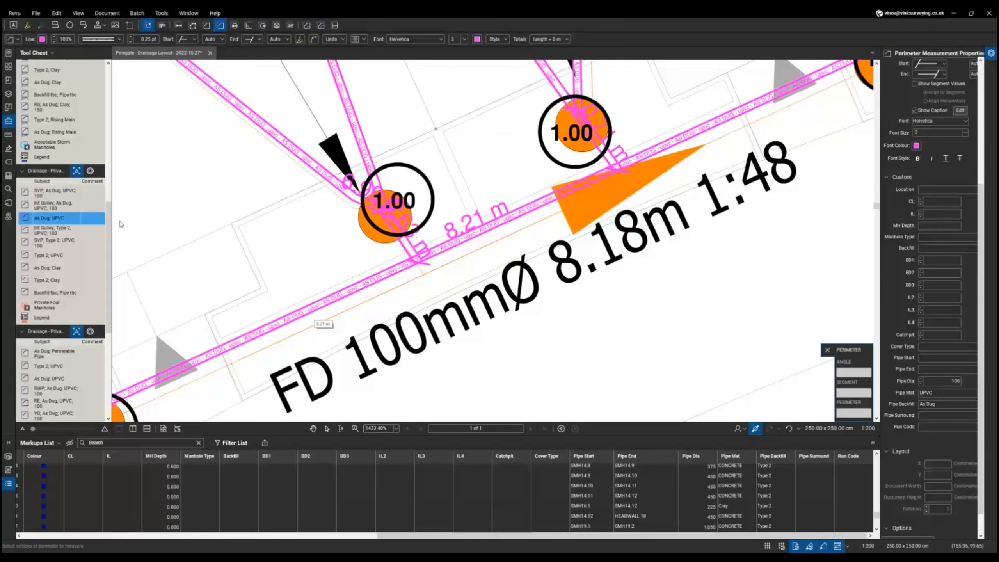
pyautogui.doubleClick(958, 382)
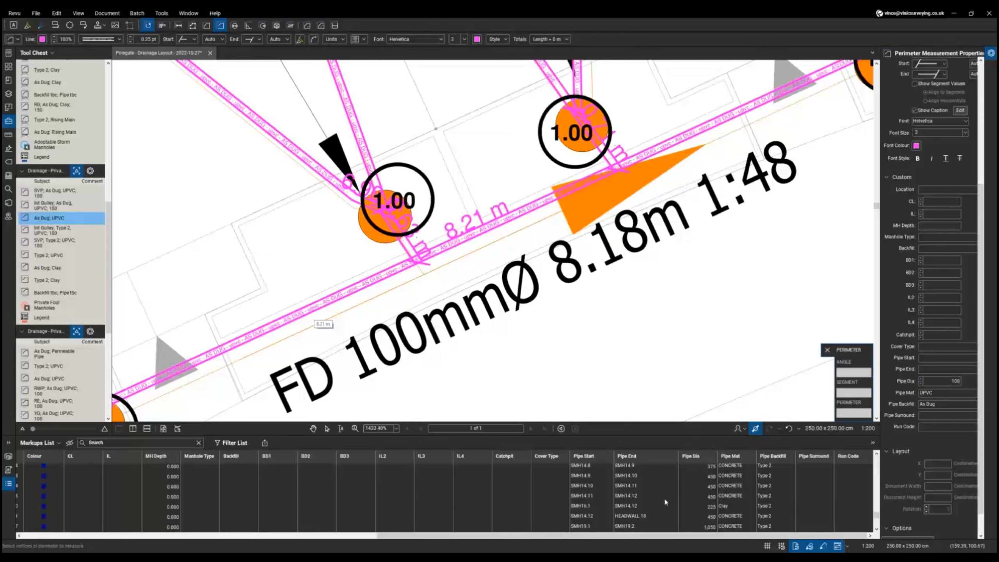
pyautogui.scroll(-3, 663, 497)
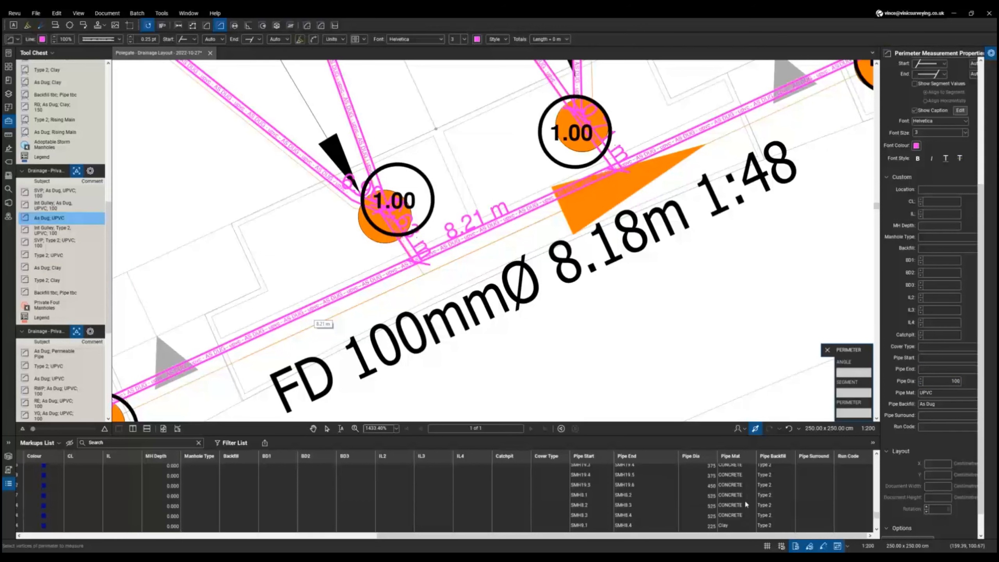
pyautogui.doubleClick(958, 381)
pyautogui.click(65, 379)
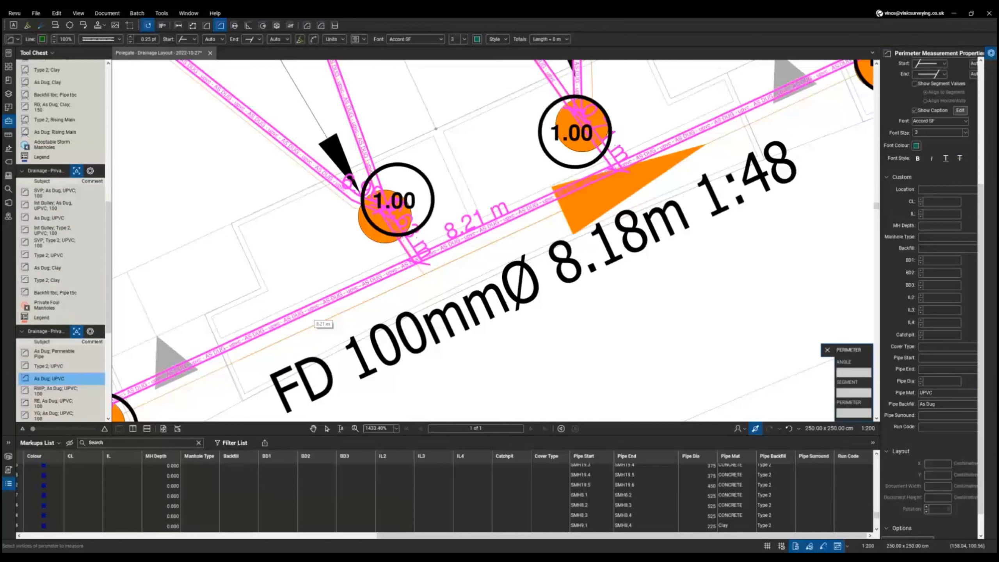
pyautogui.click(958, 382)
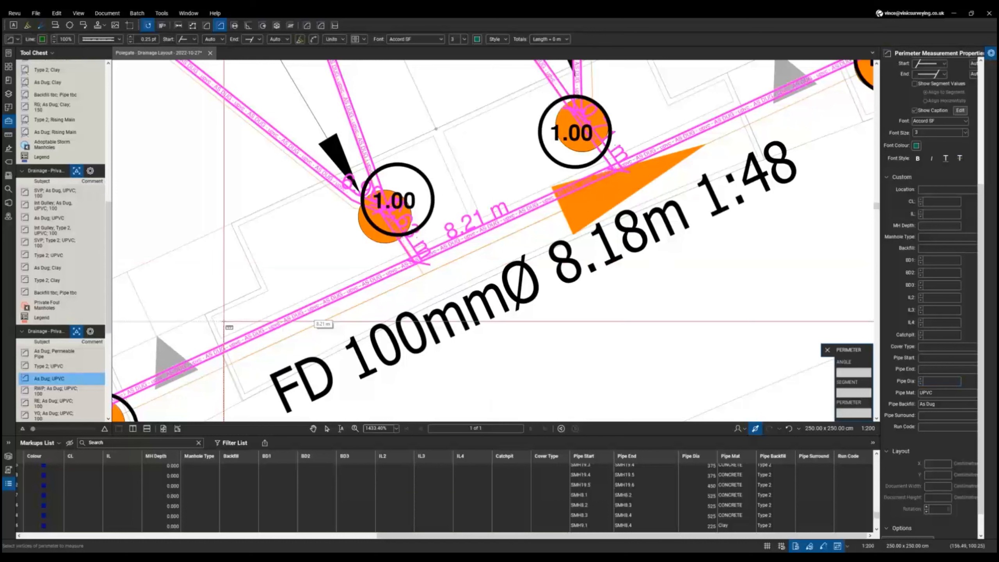
pyautogui.click(54, 221)
pyautogui.doubleClick(961, 380)
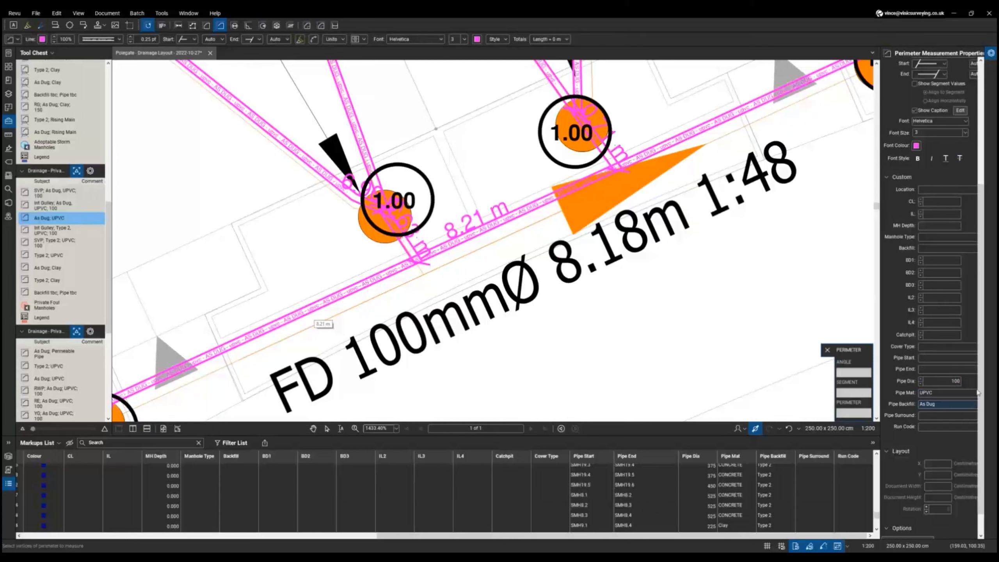
# - Check the RWP; As Dug; UPVC; 100 tool settings and its right-click options
pyautogui.click(68, 390)
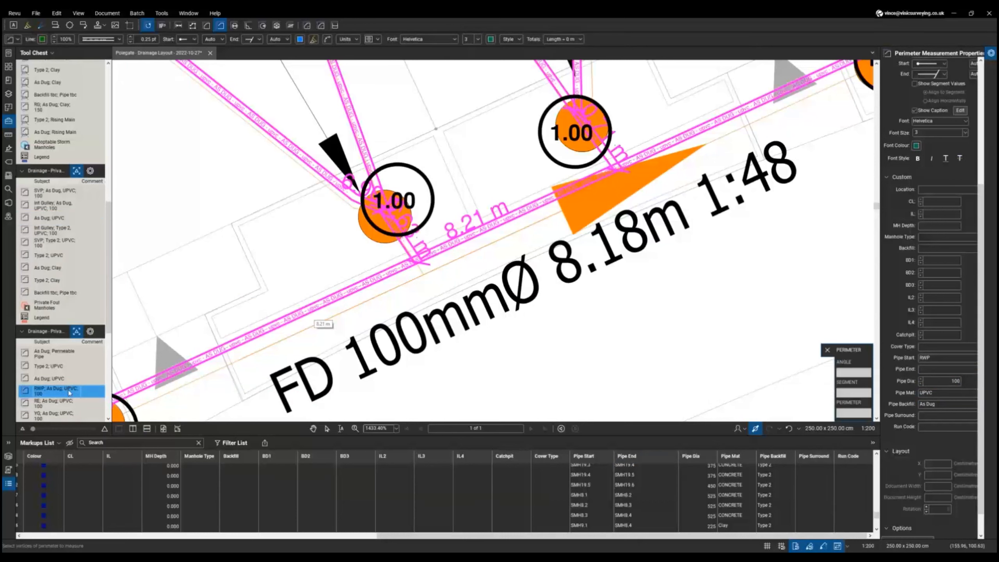
pyautogui.rightClick(69, 392)
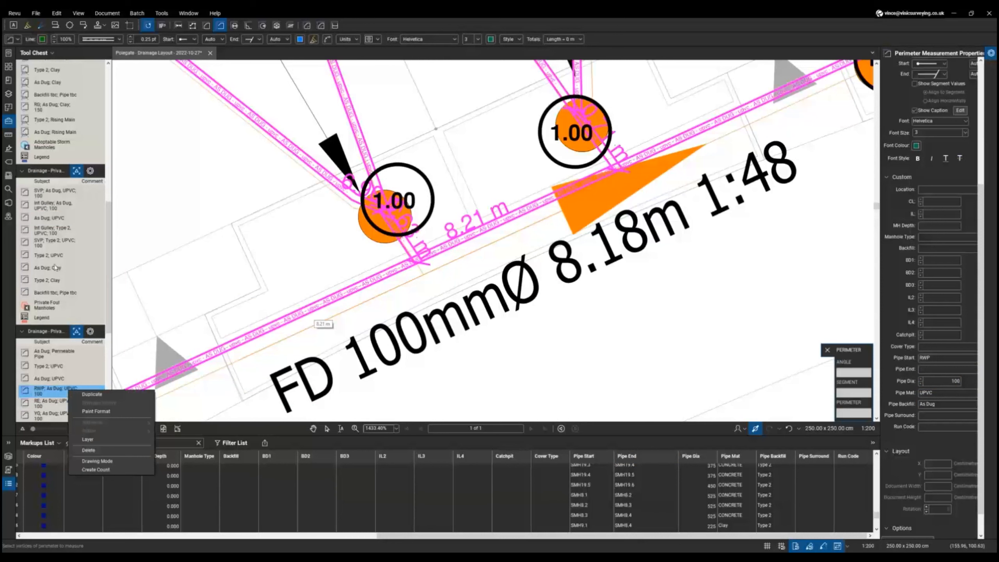
pyautogui.scroll(-3, 66, 347)
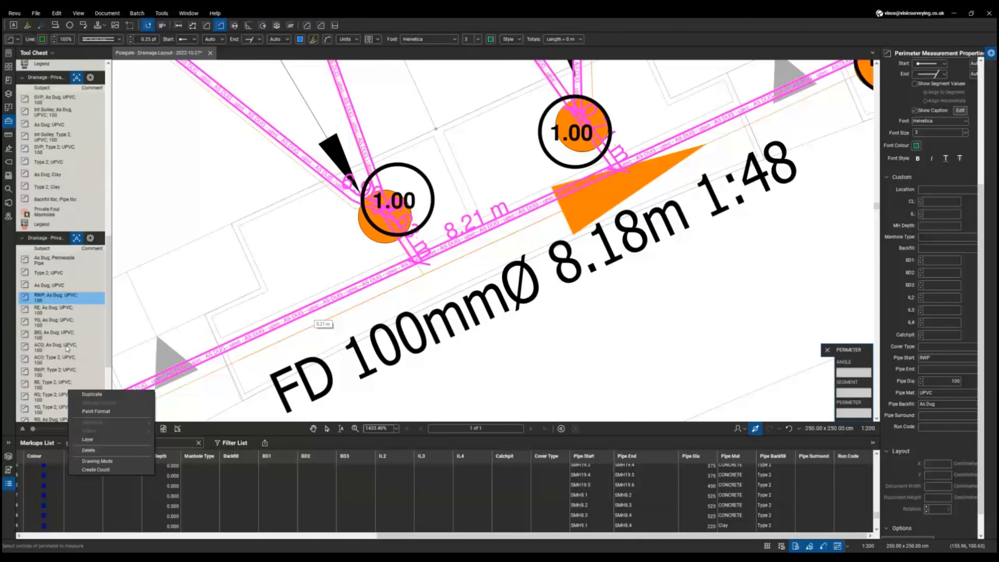
pyautogui.press('Escape')
pyautogui.click(77, 303)
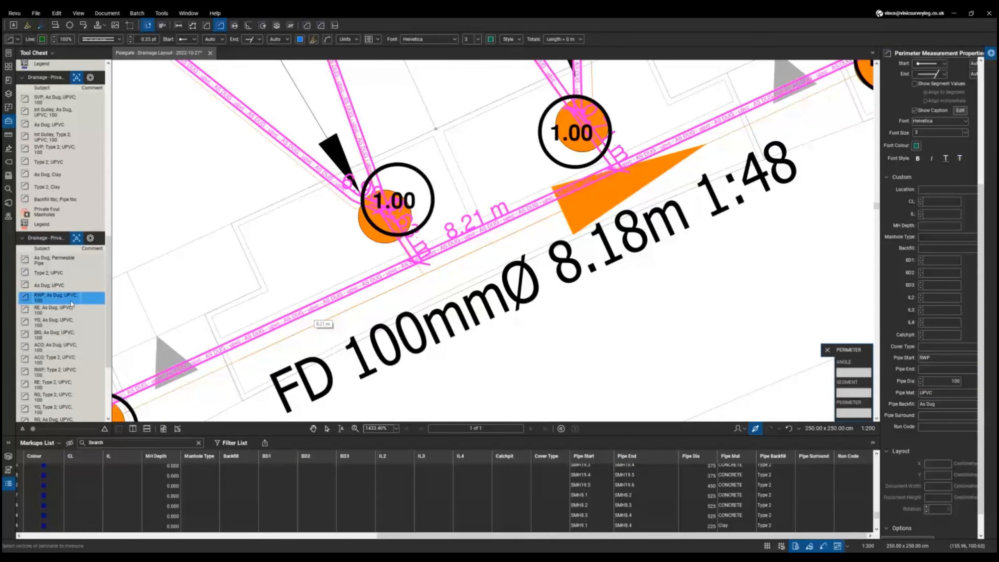
pyautogui.rightClick(71, 303)
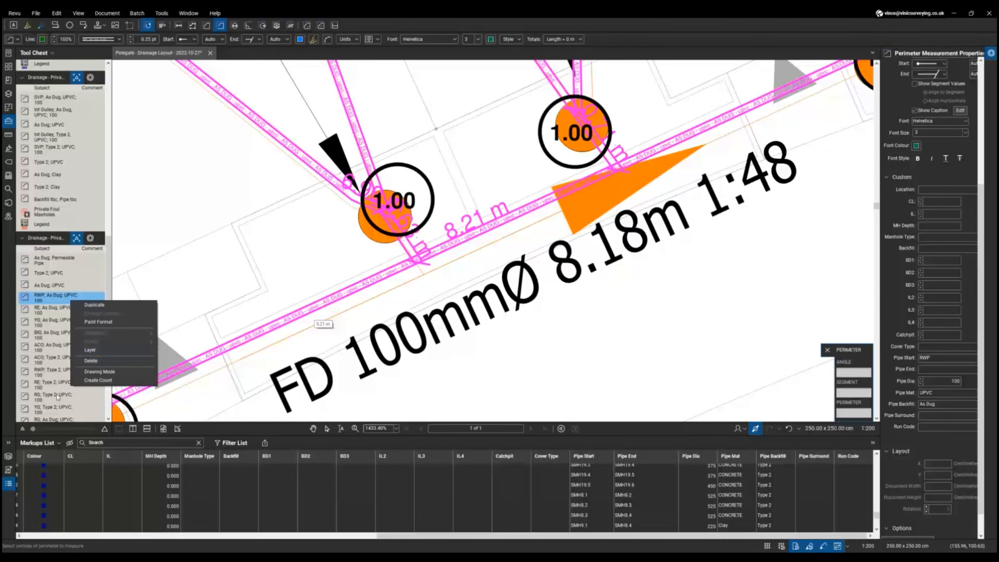
pyautogui.press('Escape')
# - Review the YG; Type 2; UPVC and Aco Channel - Land Drain tool options, then release the tool
pyautogui.rightClick(55, 407)
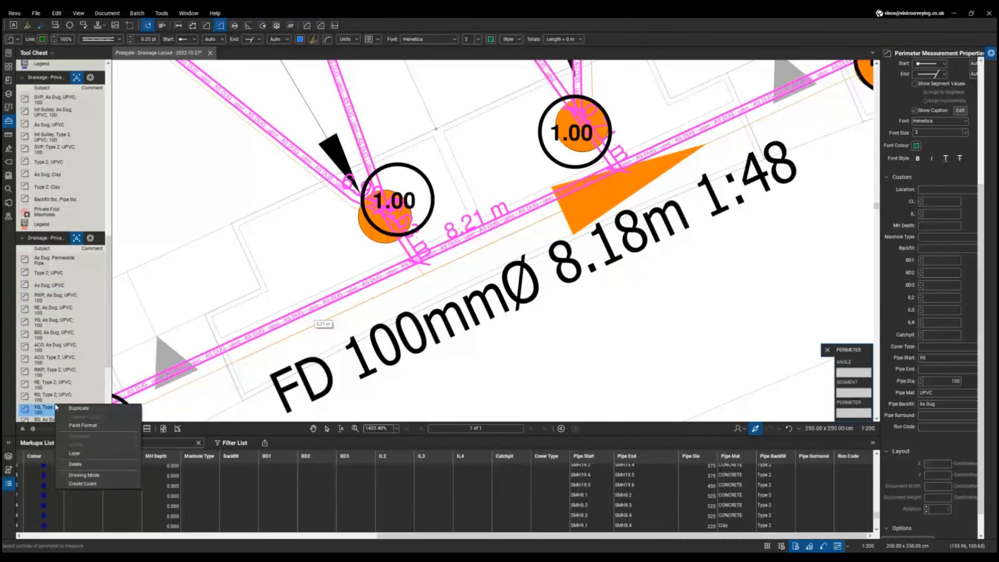
pyautogui.scroll(-2, 67, 315)
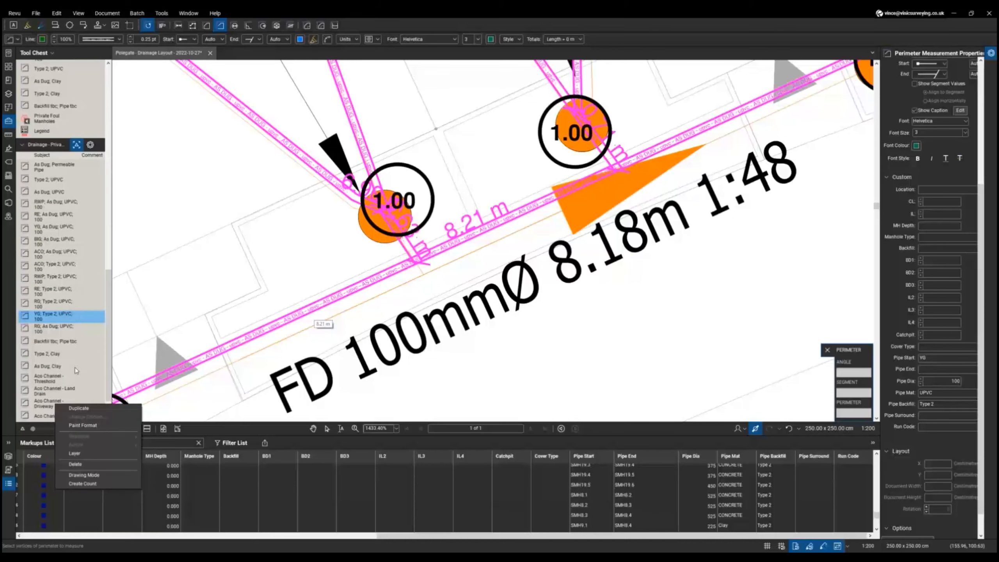
pyautogui.click(59, 390)
pyautogui.rightClick(59, 389)
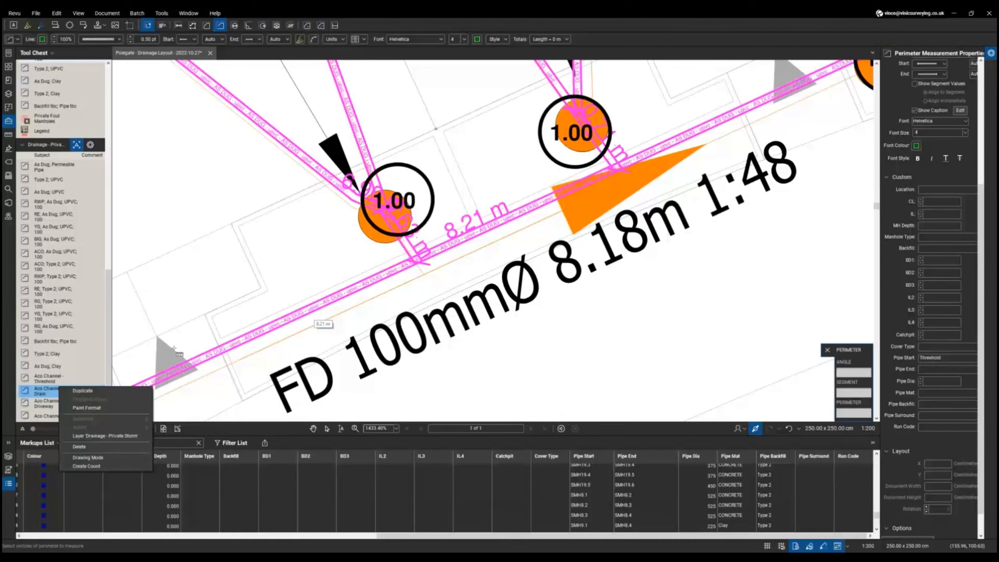
pyautogui.press('Escape')
pyautogui.rightClick(256, 275)
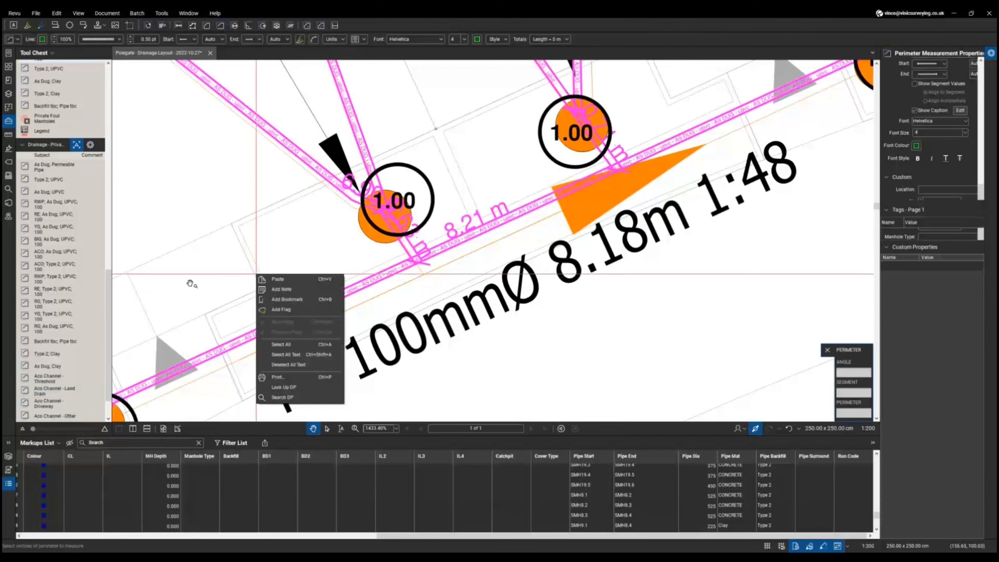
pyautogui.click(59, 238)
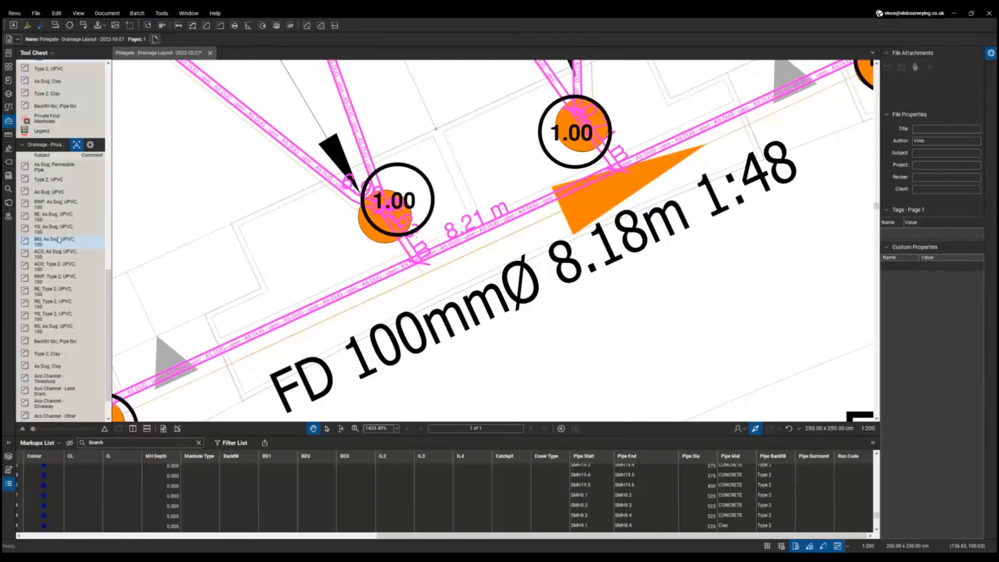
pyautogui.scroll(-10, 505, 309)
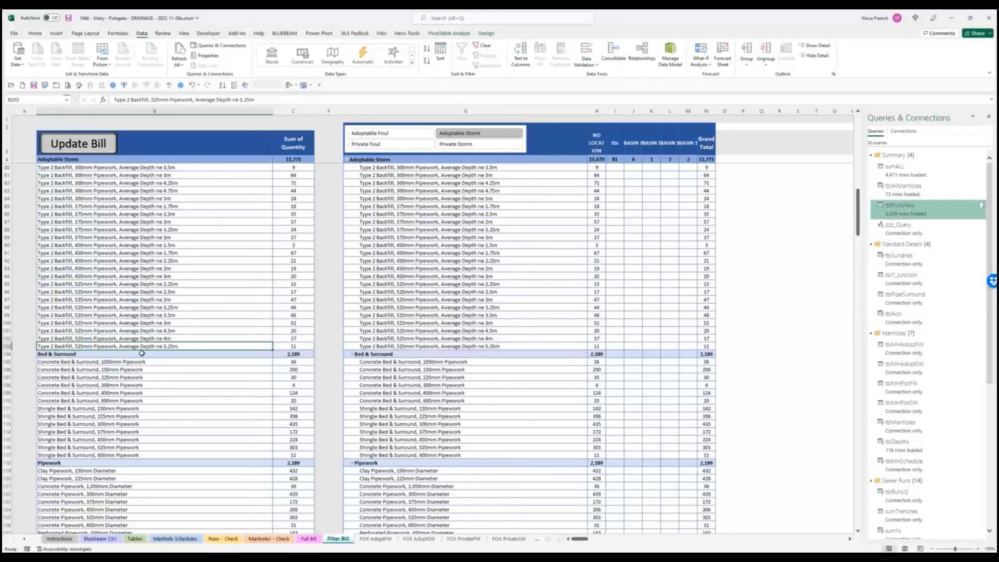
# - Check the 1,050mm Type 2 Backfill, Concrete Bed & Surround and Concrete Pipework lines
pyautogui.scroll(2, 142, 353)
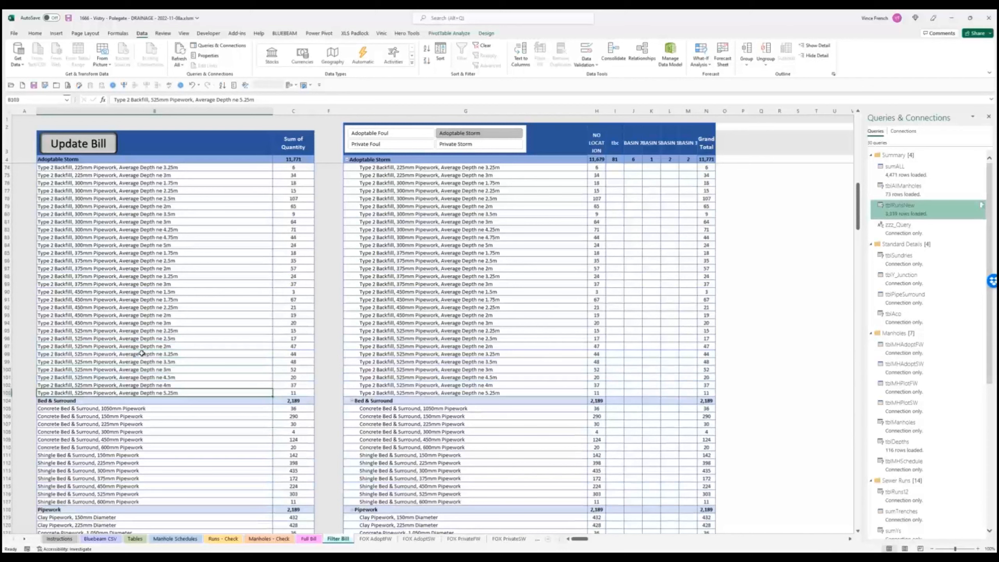
pyautogui.scroll(7, 133, 399)
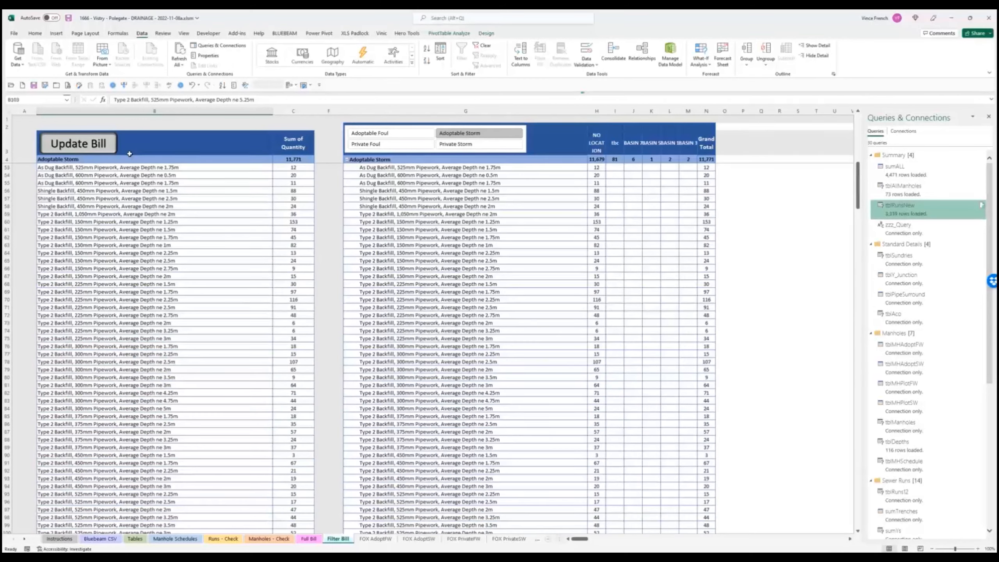
pyautogui.click(88, 215)
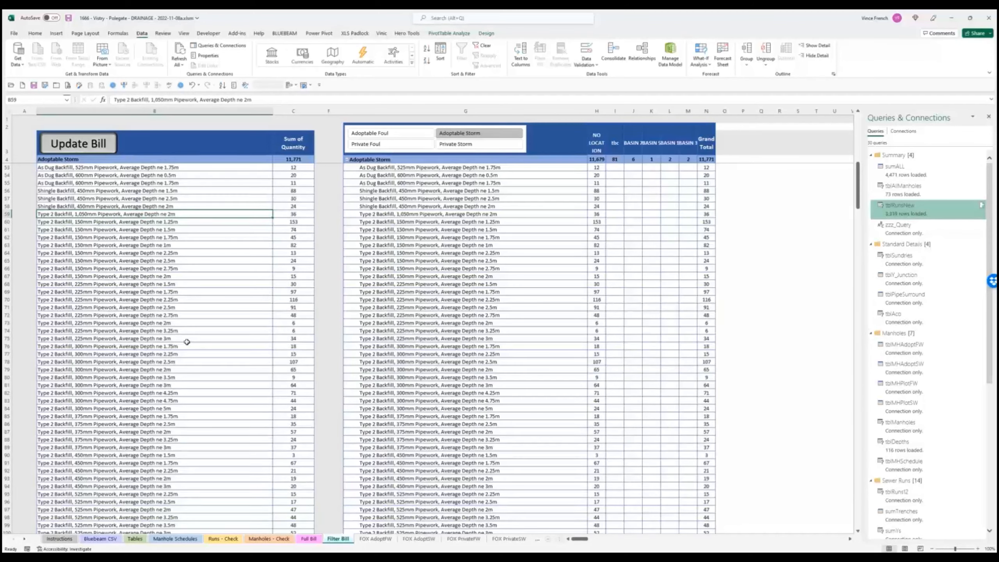
pyautogui.scroll(-6, 187, 342)
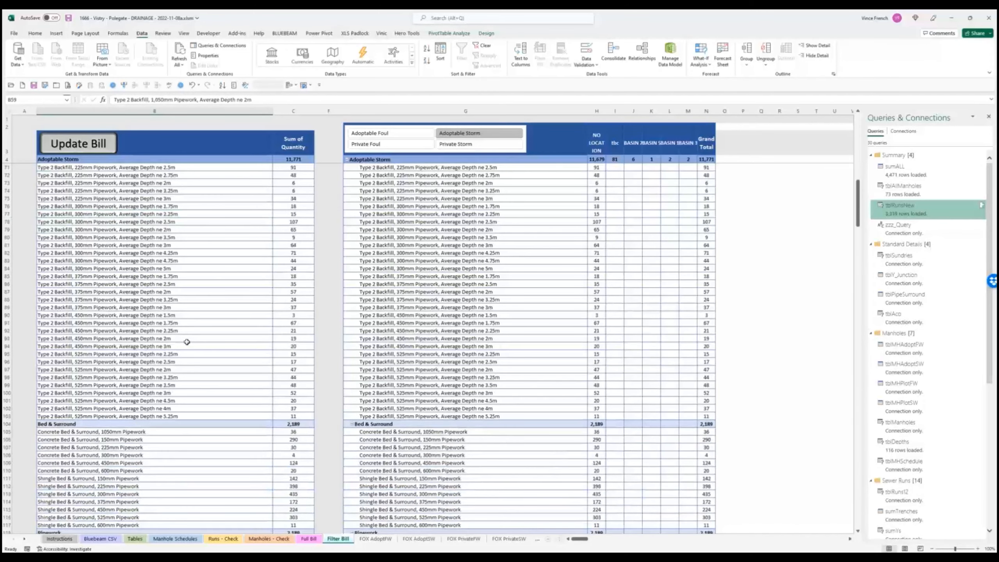
pyautogui.scroll(-2, 187, 342)
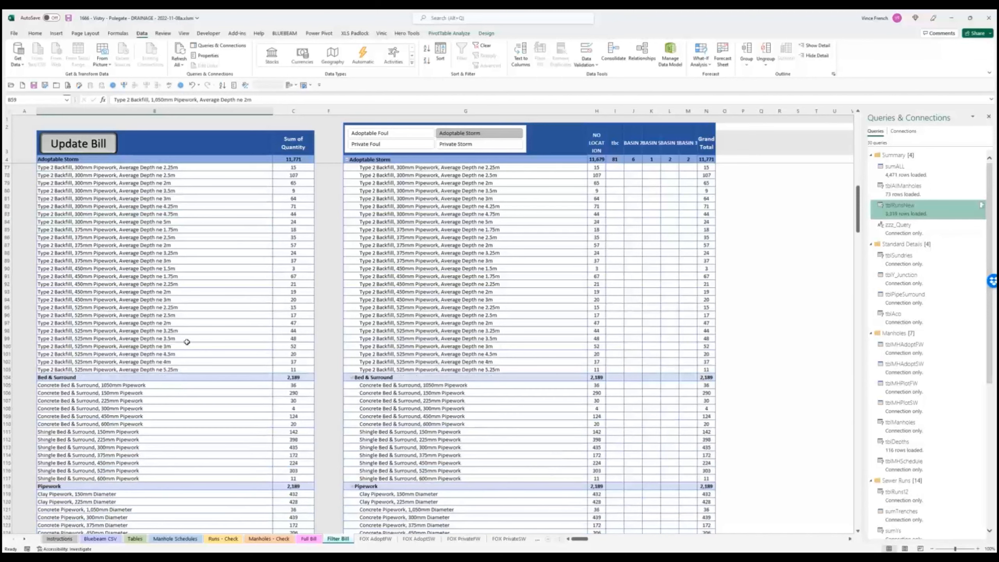
pyautogui.click(71, 386)
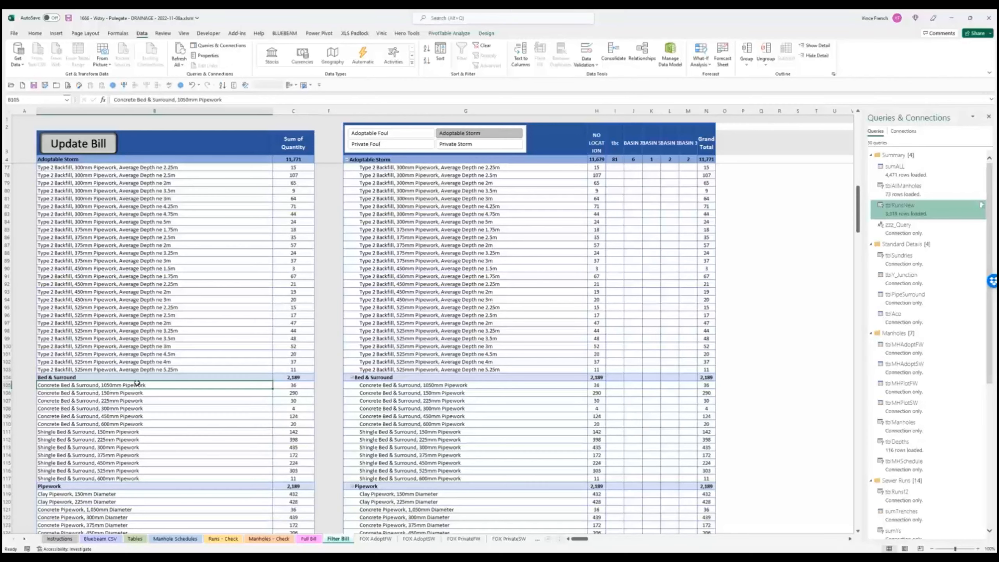
pyautogui.scroll(-2, 137, 383)
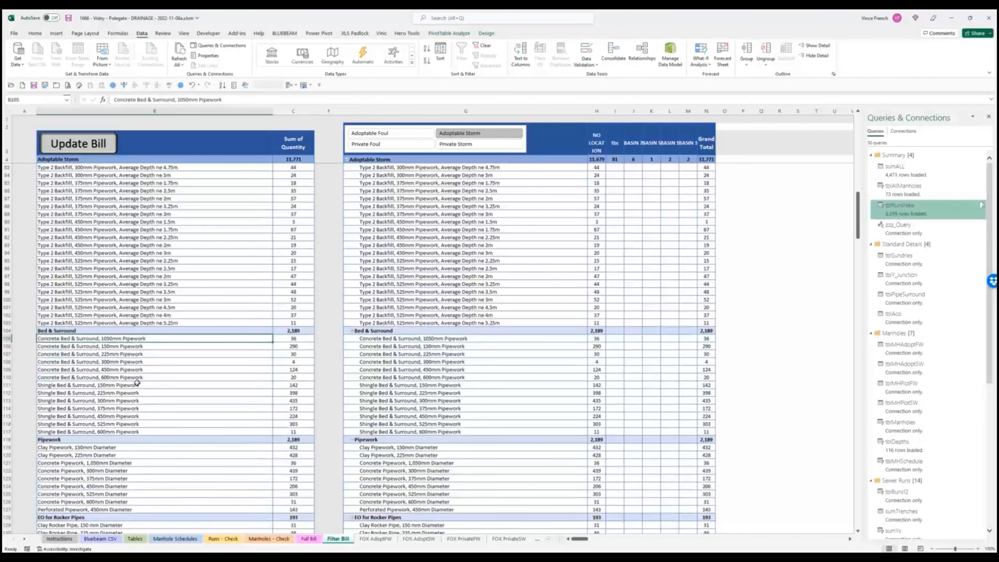
pyautogui.click(91, 463)
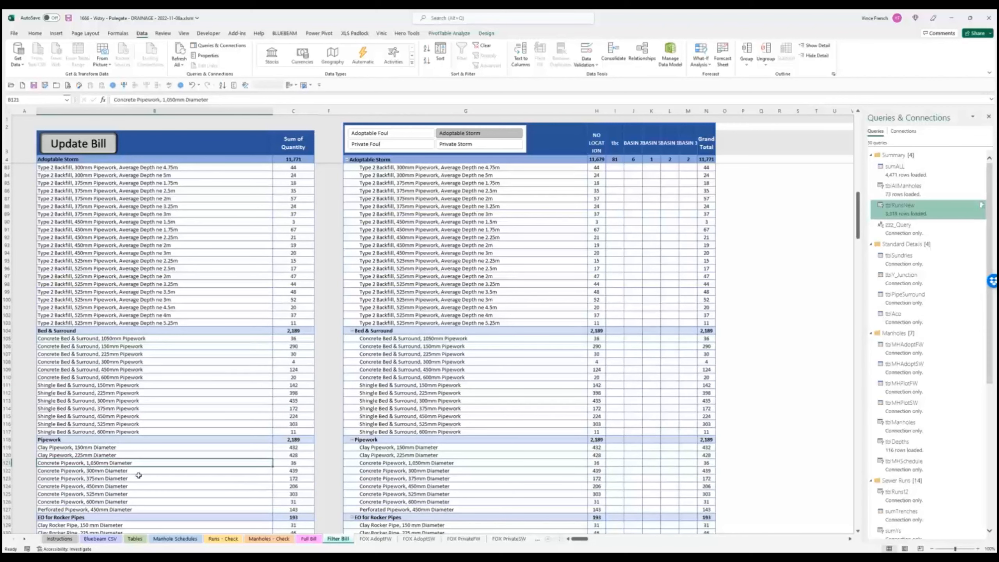
# - Check the 1,050mm Rocker Pipe and 1,050x150mm Y-junction lines, then open Full Bill
pyautogui.scroll(-6, 124, 481)
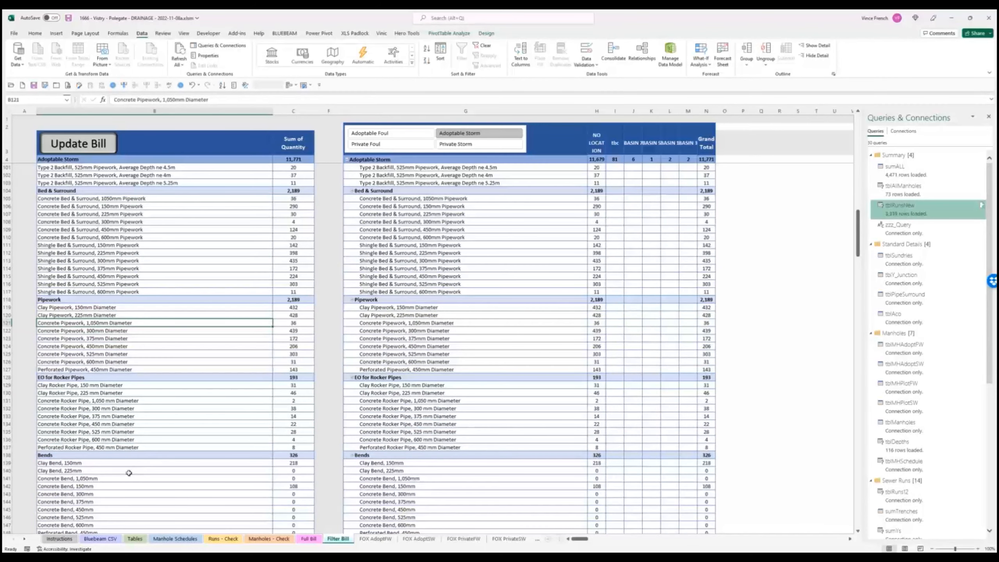
pyautogui.click(129, 399)
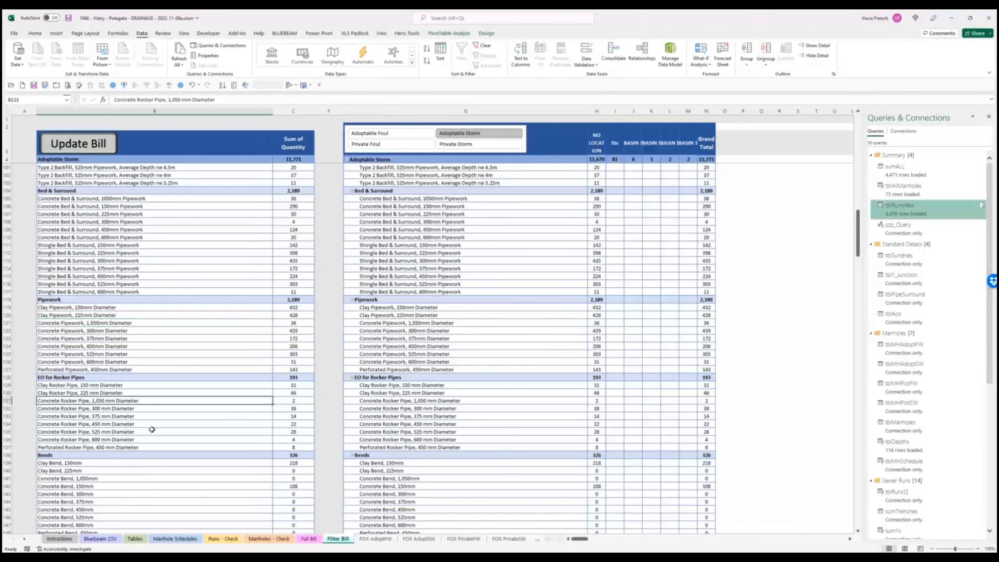
pyautogui.scroll(-2, 152, 430)
pyautogui.scroll(-2, 152, 430)
pyautogui.scroll(-2, 151, 429)
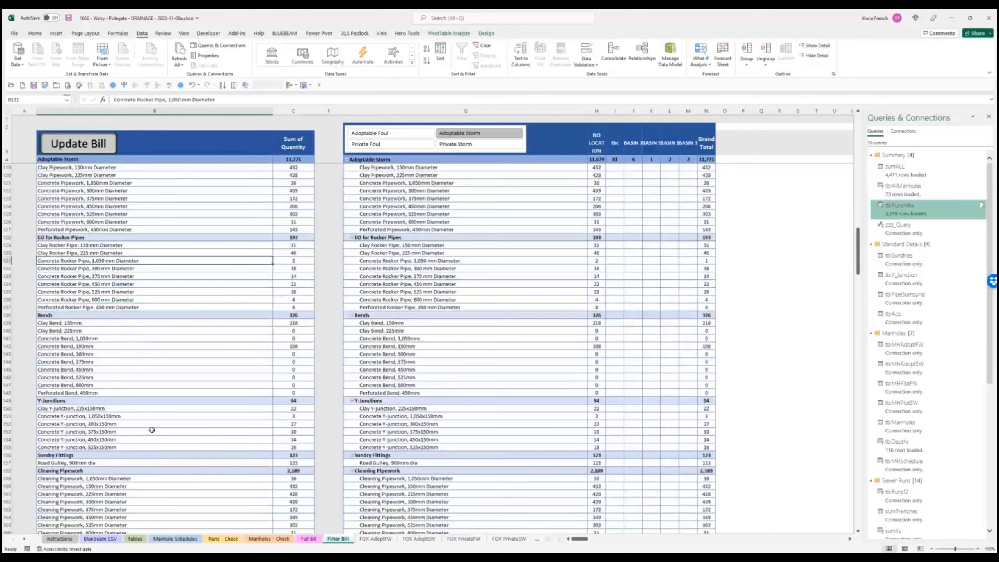
pyautogui.click(115, 417)
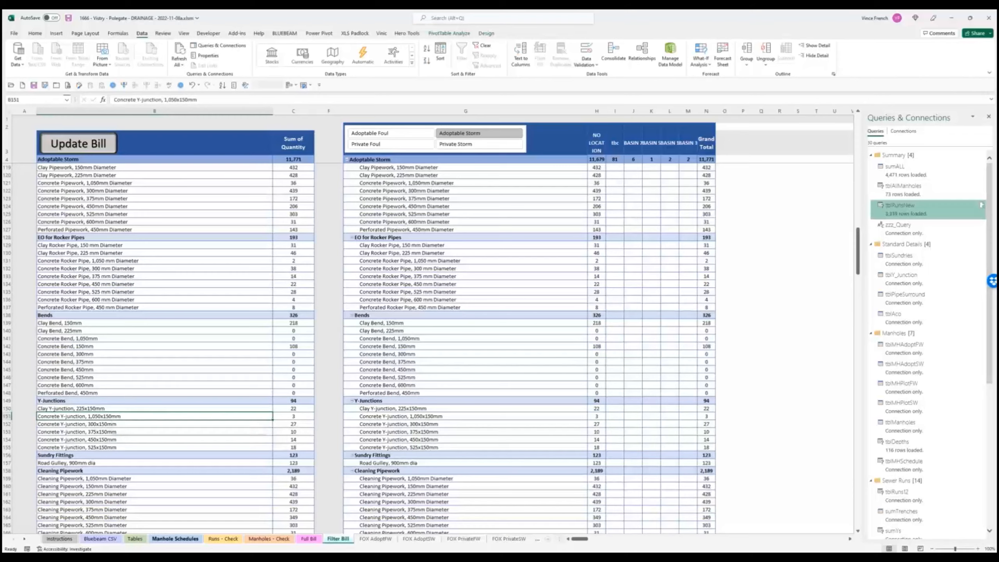
pyautogui.click(318, 541)
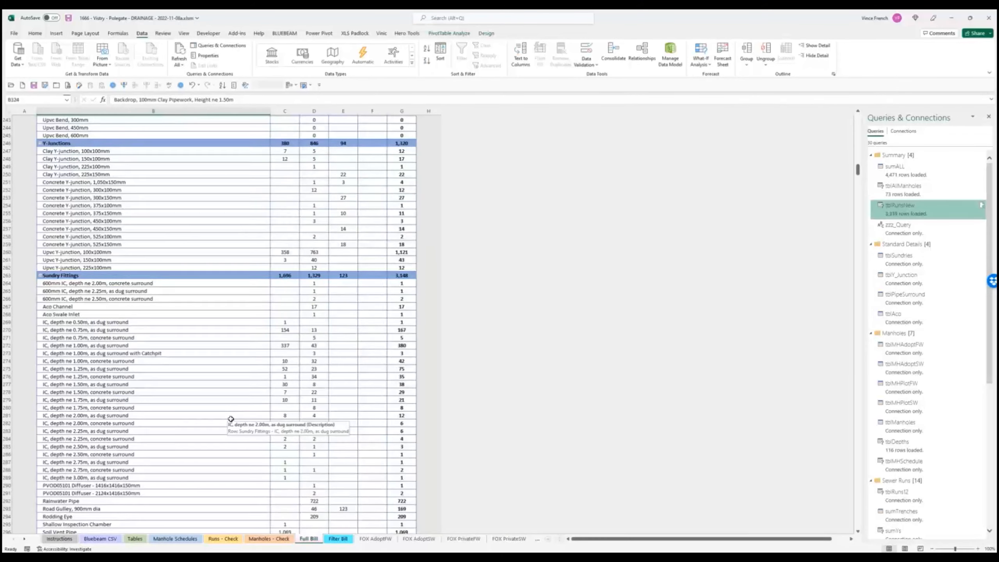
# - Check the Concrete Y-junction 1,050x150mm line and scroll up through the Full Bill
pyautogui.scroll(3, 231, 419)
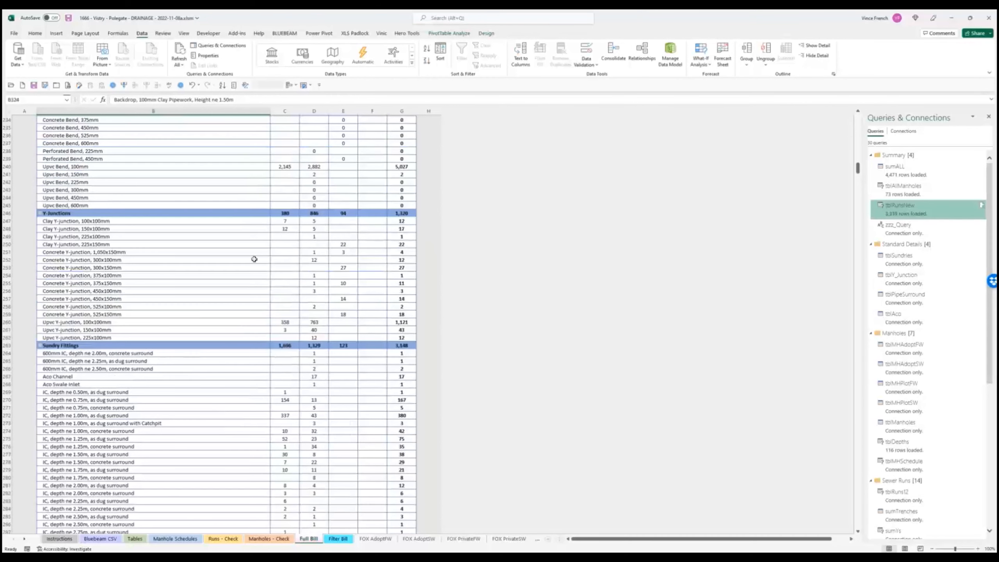
pyautogui.click(165, 254)
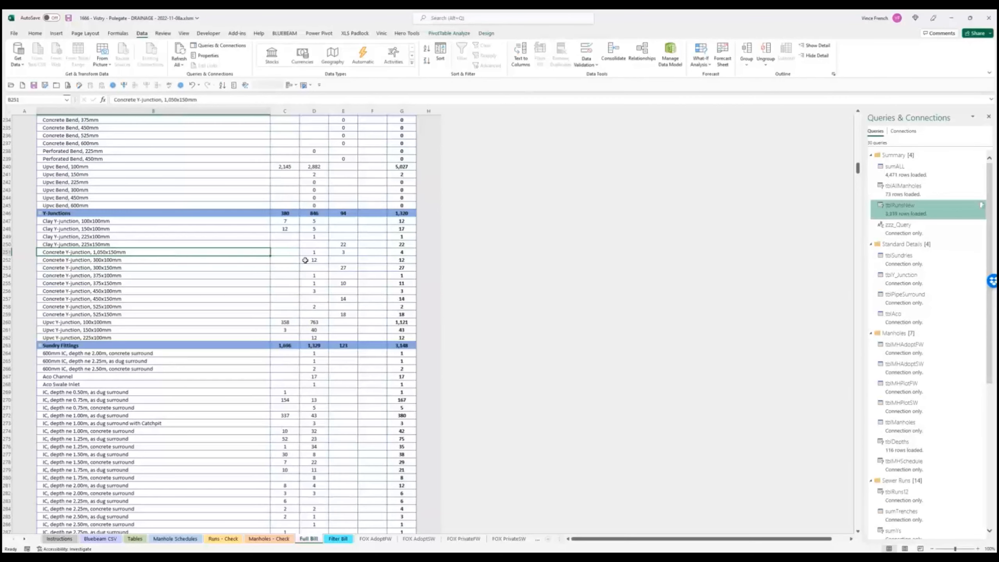
pyautogui.scroll(18, 320, 313)
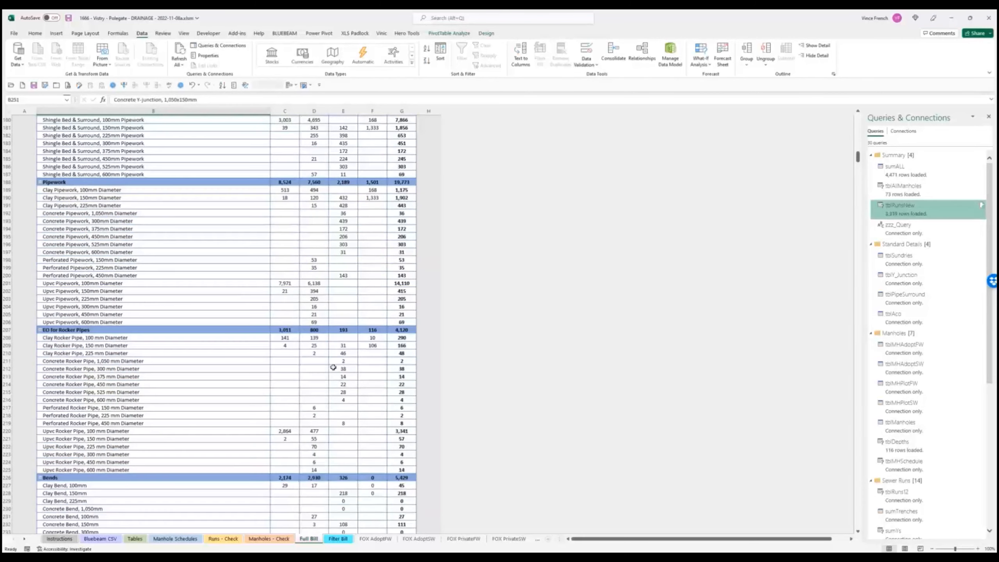
pyautogui.scroll(-8, 334, 360)
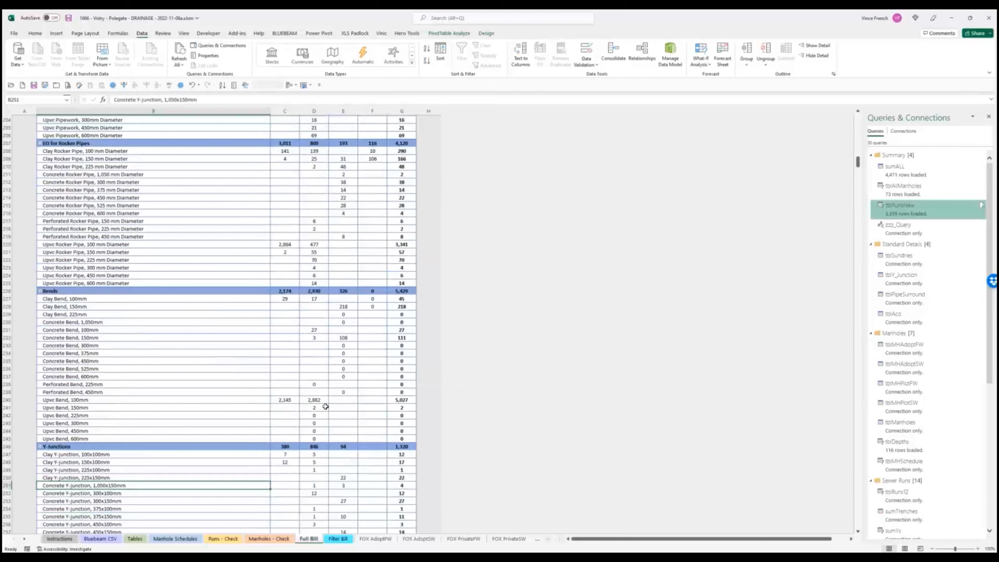
pyautogui.scroll(2, 313, 484)
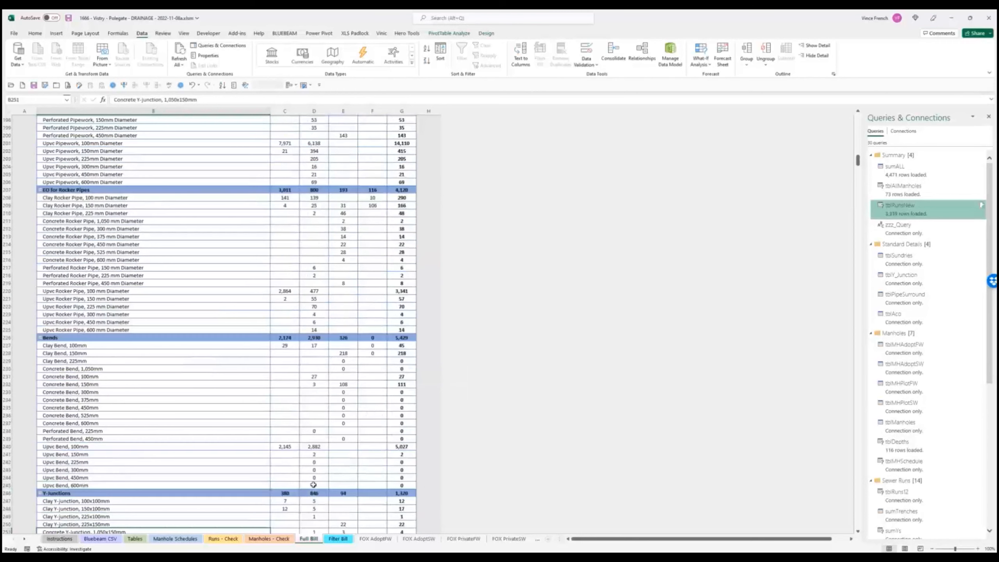
pyautogui.scroll(19, 313, 484)
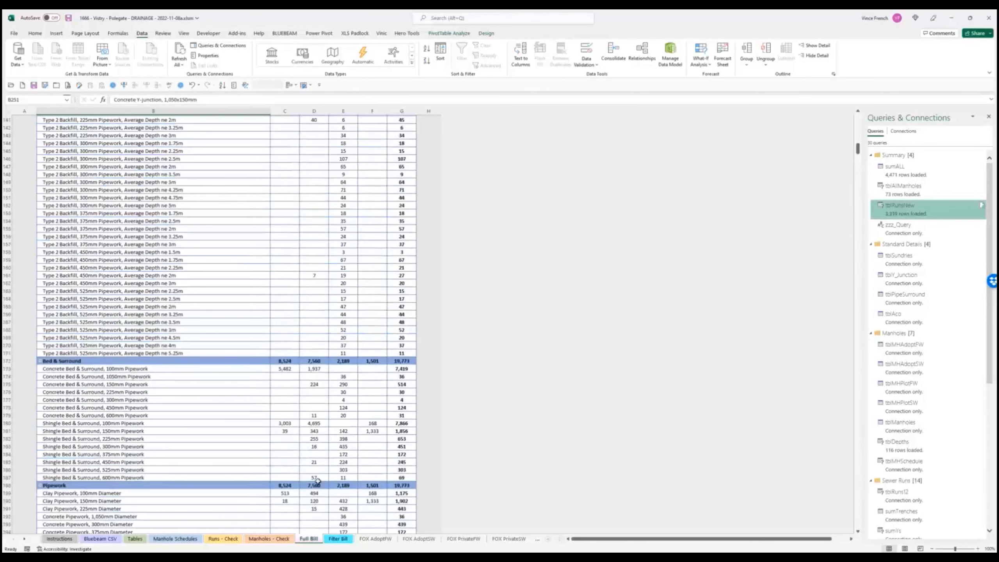
pyautogui.scroll(5, 318, 481)
pyautogui.scroll(3, 317, 481)
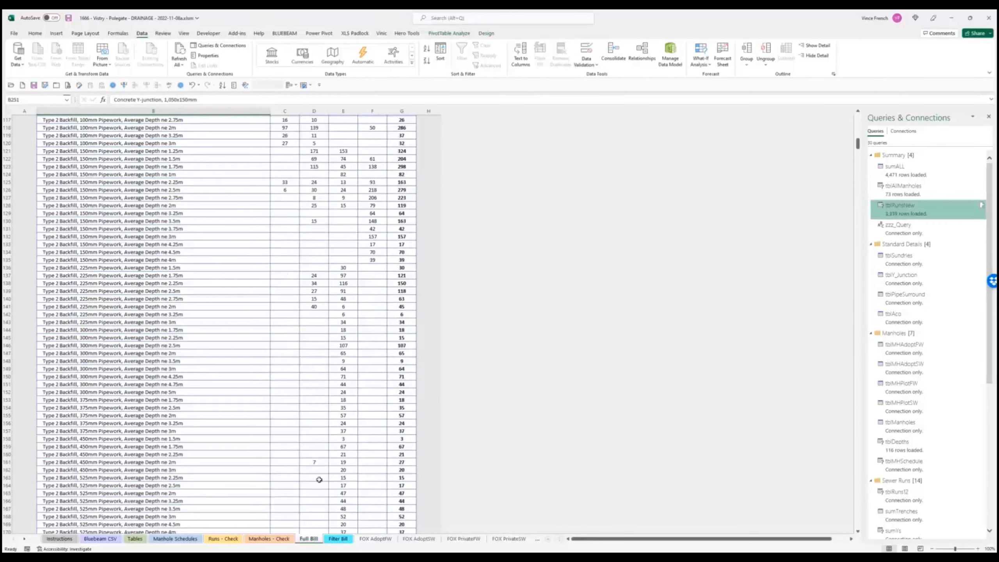
pyautogui.scroll(4, 318, 481)
pyautogui.scroll(1, 214, 357)
pyautogui.scroll(15, 214, 357)
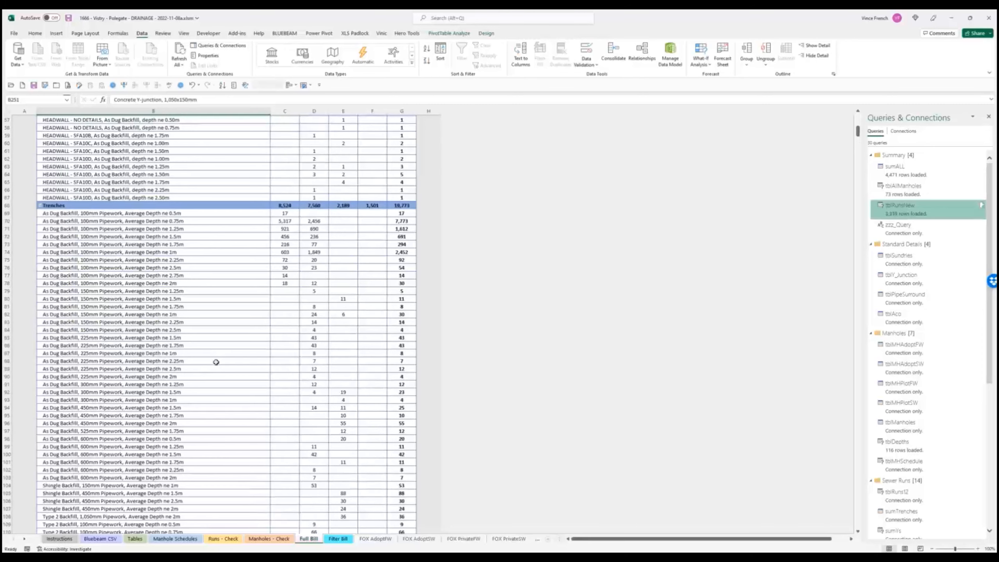
pyautogui.scroll(4, 214, 357)
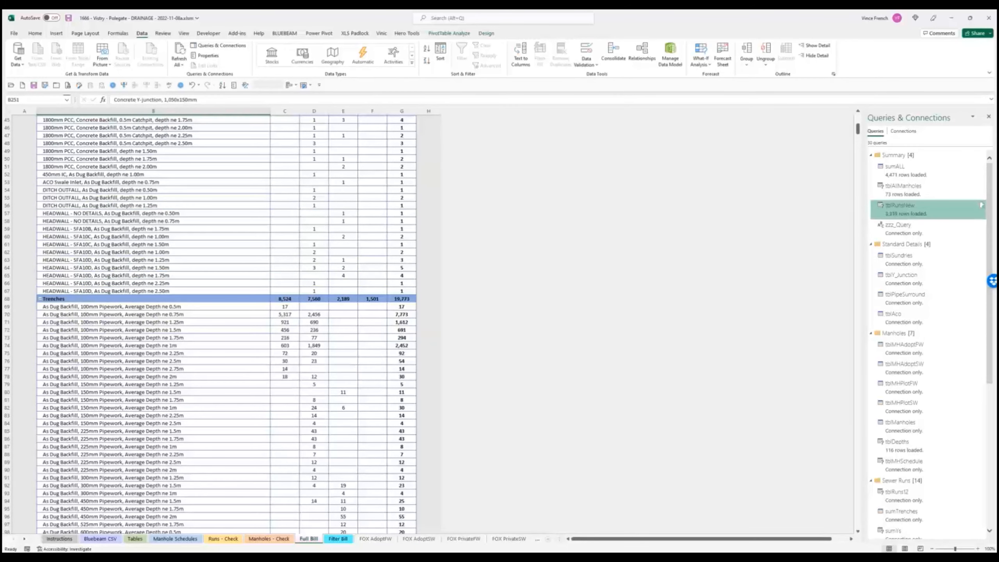
# - Zoom the Bluebeam drawing around SMH19.2–SMH19.3 and the 375mm storm run, then return to Excel
pyautogui.hotkey('alt', 'Tab')
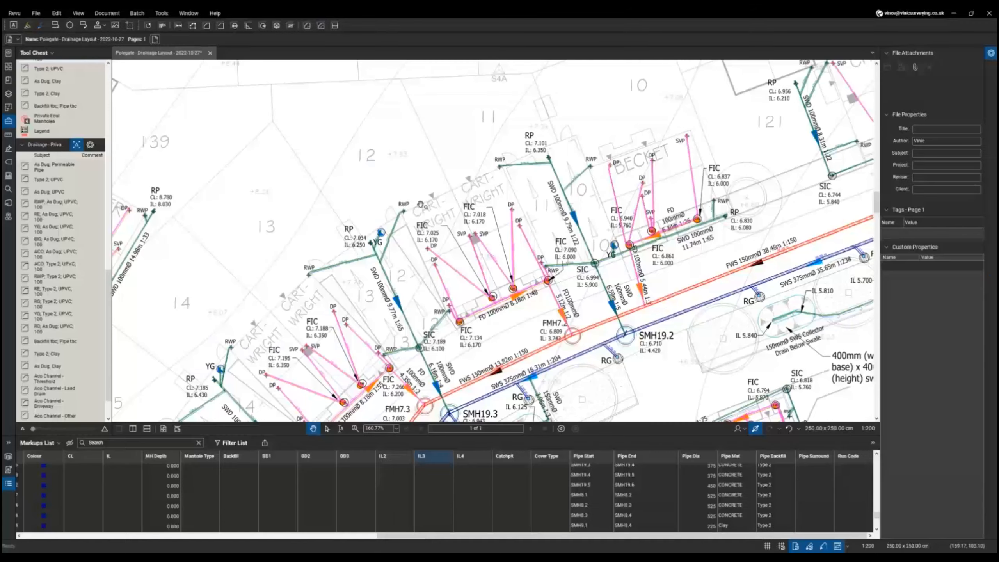
pyautogui.scroll(3, 504, 339)
pyautogui.scroll(3, 503, 340)
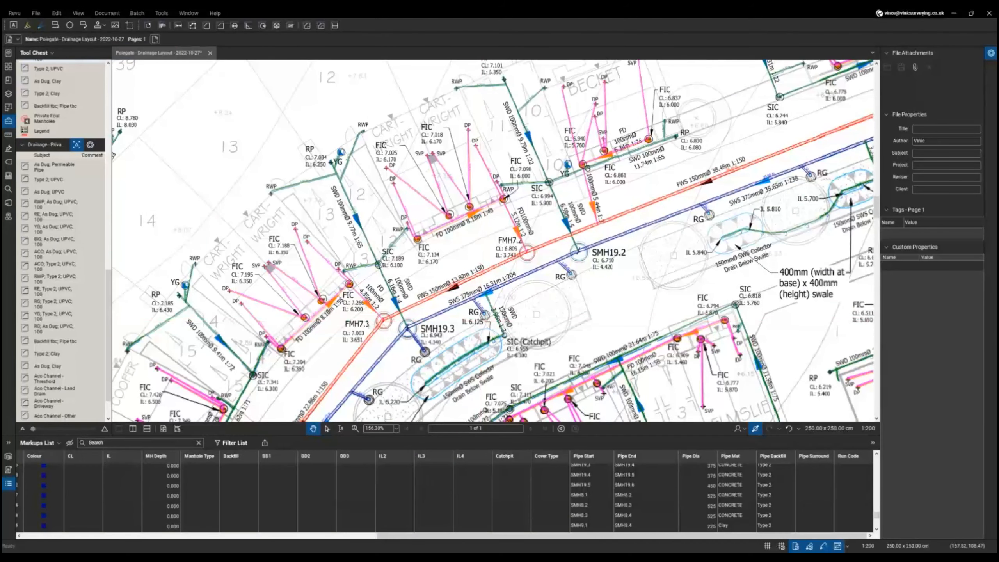
pyautogui.hotkey('alt', 'Tab')
# - Flip through the Tables and Manhole Schedules sheets, then read the Trenches quantities on Full Bill
pyautogui.click(135, 539)
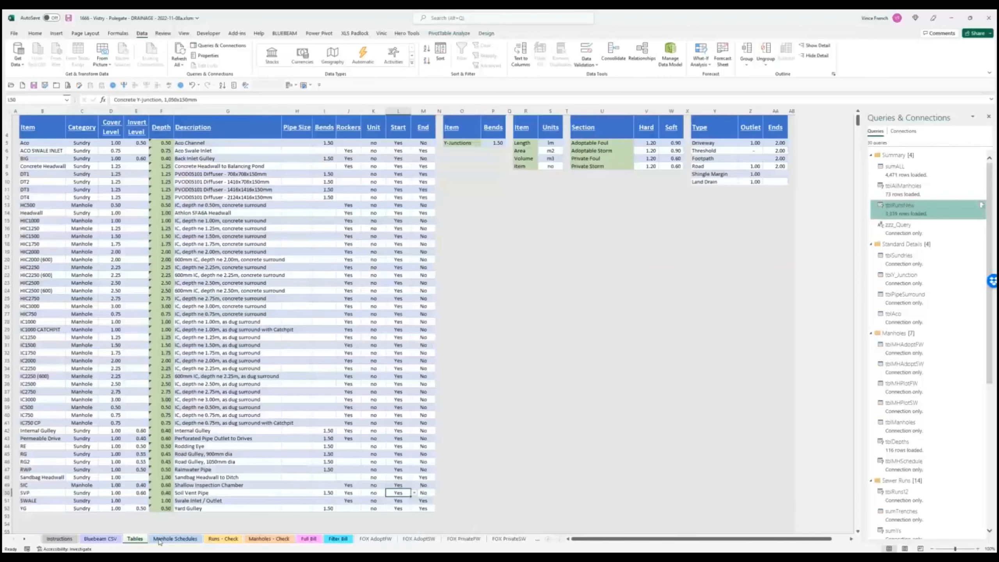
pyautogui.click(160, 540)
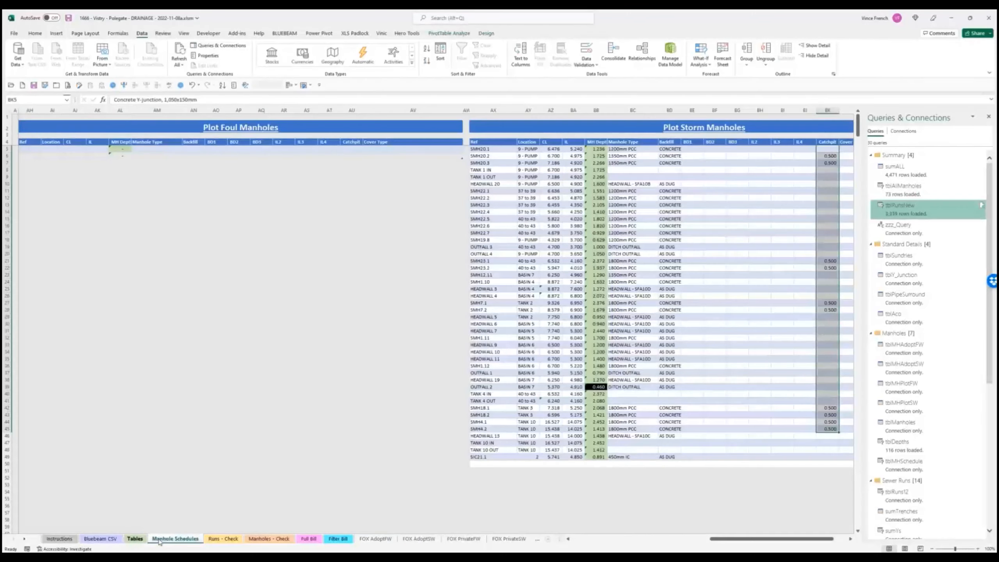
pyautogui.click(135, 539)
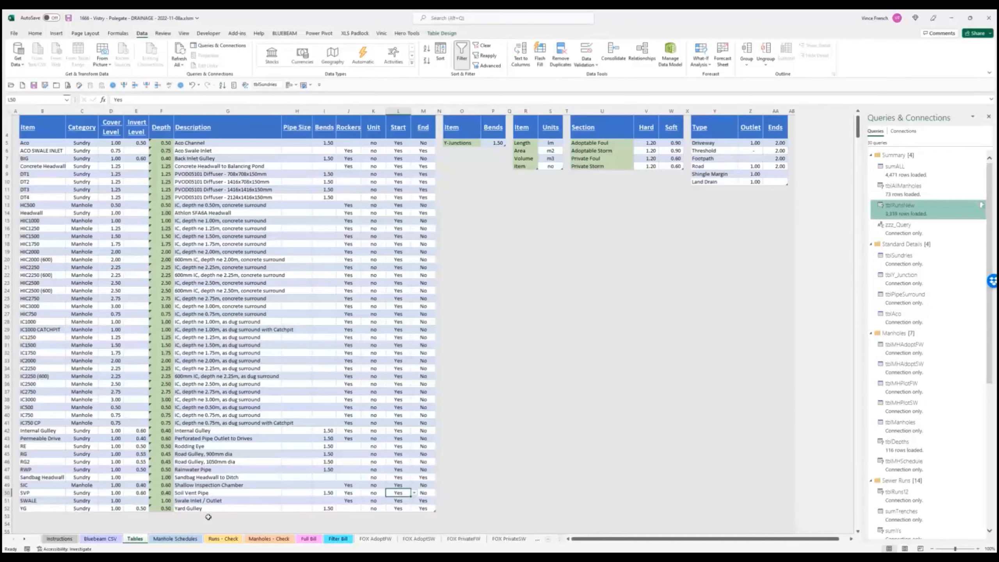
pyautogui.click(308, 539)
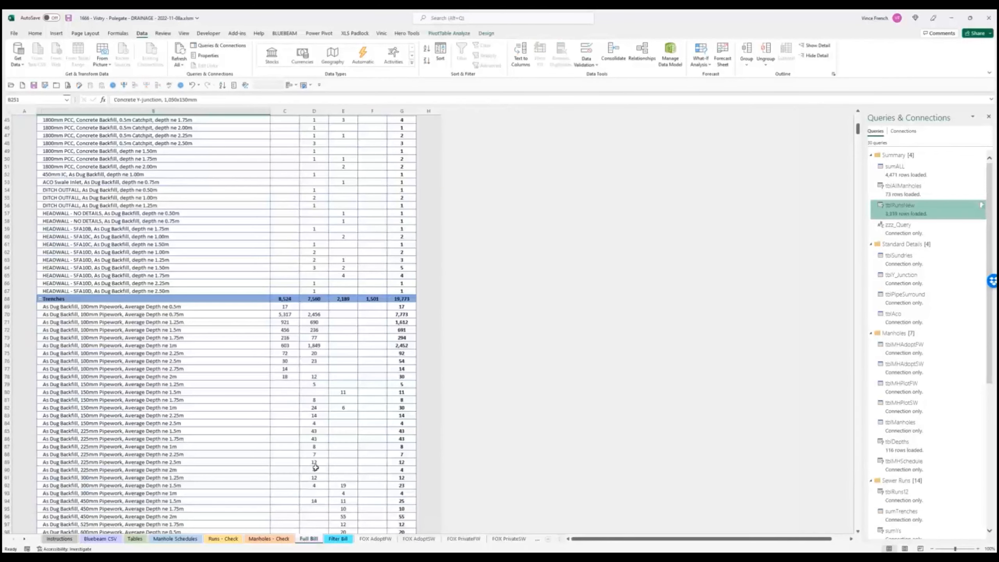
pyautogui.moveTo(315, 468)
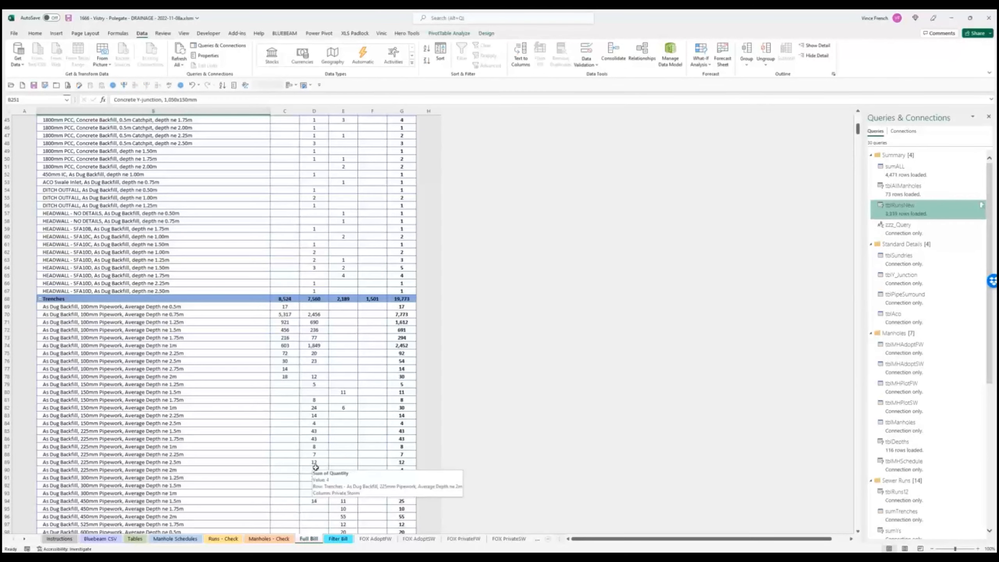